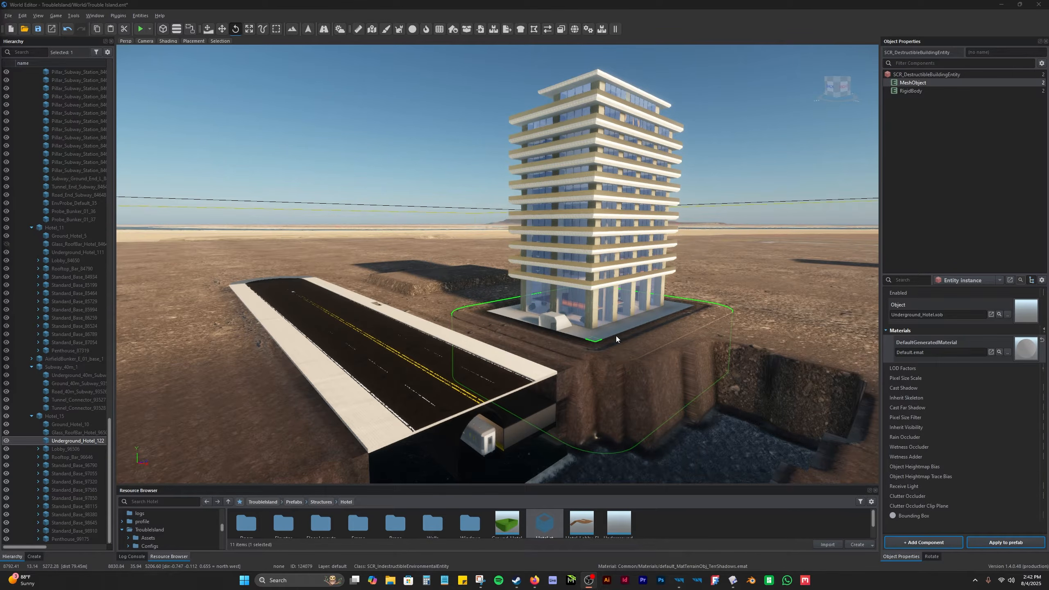
Try to raise a mound on the open terrain with the terrain tool's Sculpt brush, and undo it.
{"action": "right_click_drag", "start_coordinate": [732, 439], "coordinate": [747, 478]}
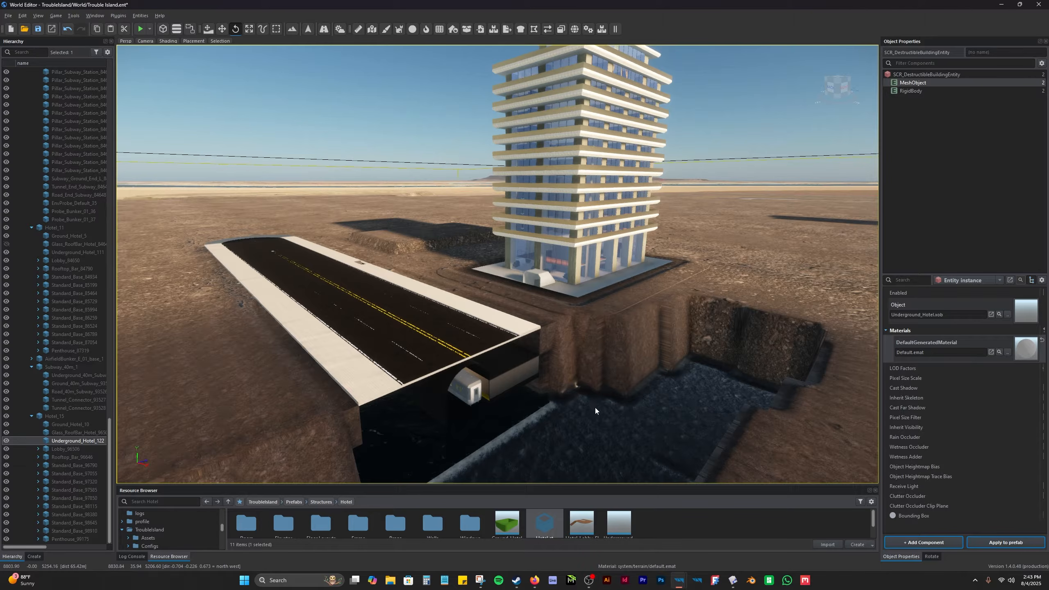
{"action": "mouse_move", "coordinate": [611, 404]}
{"action": "right_mouse_down"}
{"action": "mouse_move", "coordinate": [649, 421]}
{"action": "mouse_move", "coordinate": [628, 372]}
{"action": "mouse_move", "coordinate": [614, 398]}
{"action": "right_mouse_up"}
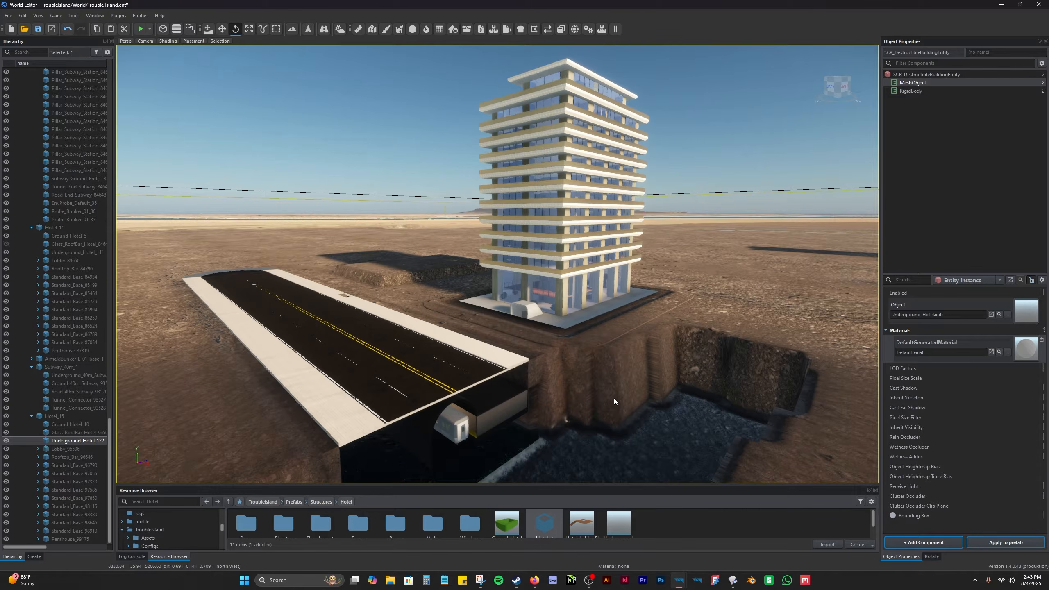
{"action": "right_click_drag", "start_coordinate": [623, 363], "coordinate": [418, 396]}
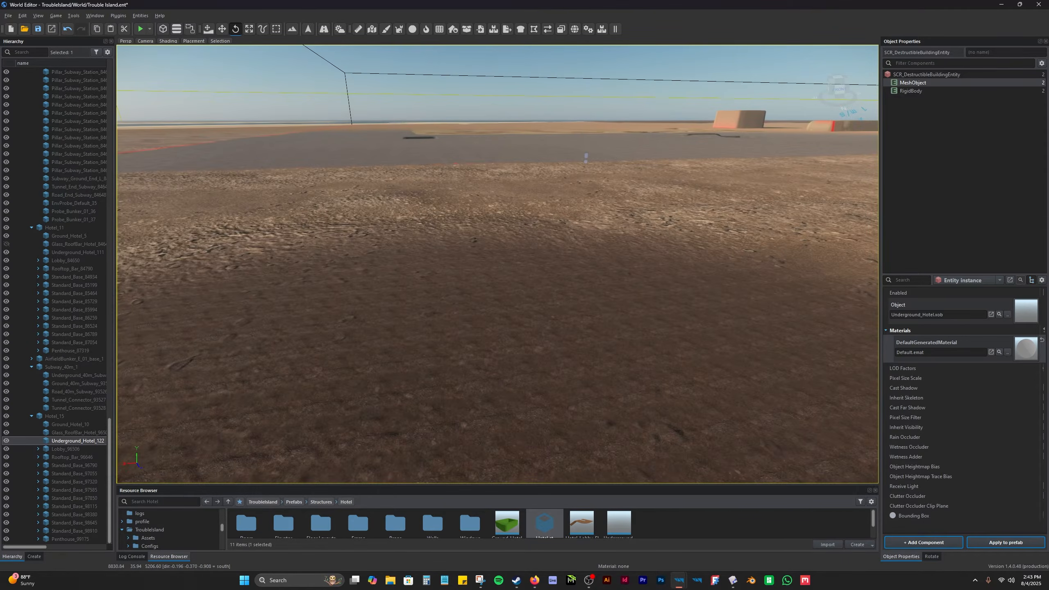
{"action": "left_click", "coordinate": [293, 28]}
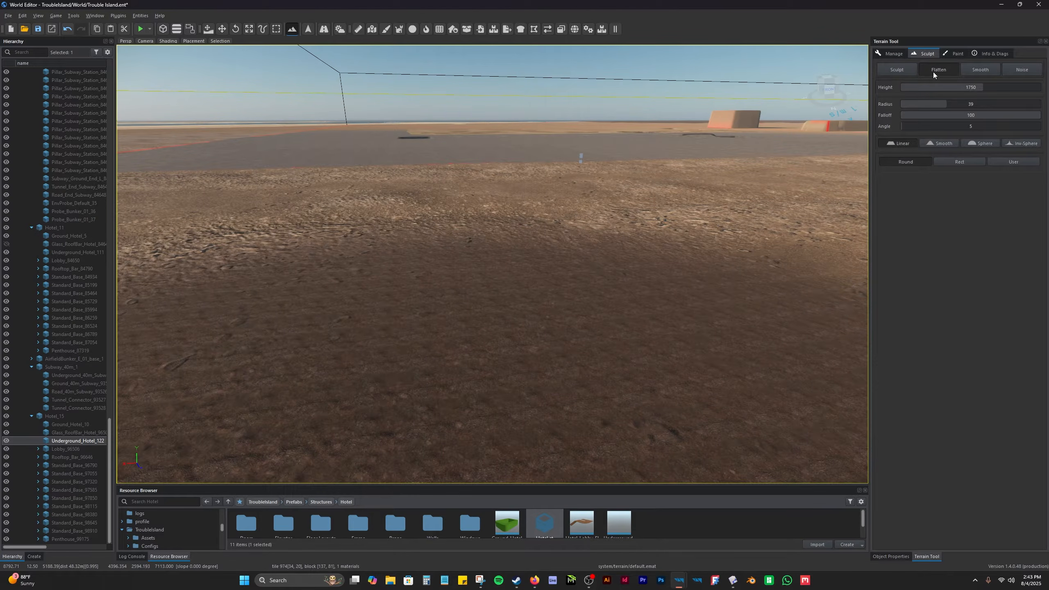
{"action": "left_click", "coordinate": [897, 71]}
{"action": "mouse_move", "coordinate": [428, 281]}
{"action": "left_mouse_down"}
{"action": "mouse_move", "coordinate": [616, 215]}
{"action": "mouse_move", "coordinate": [497, 288]}
{"action": "left_mouse_up"}
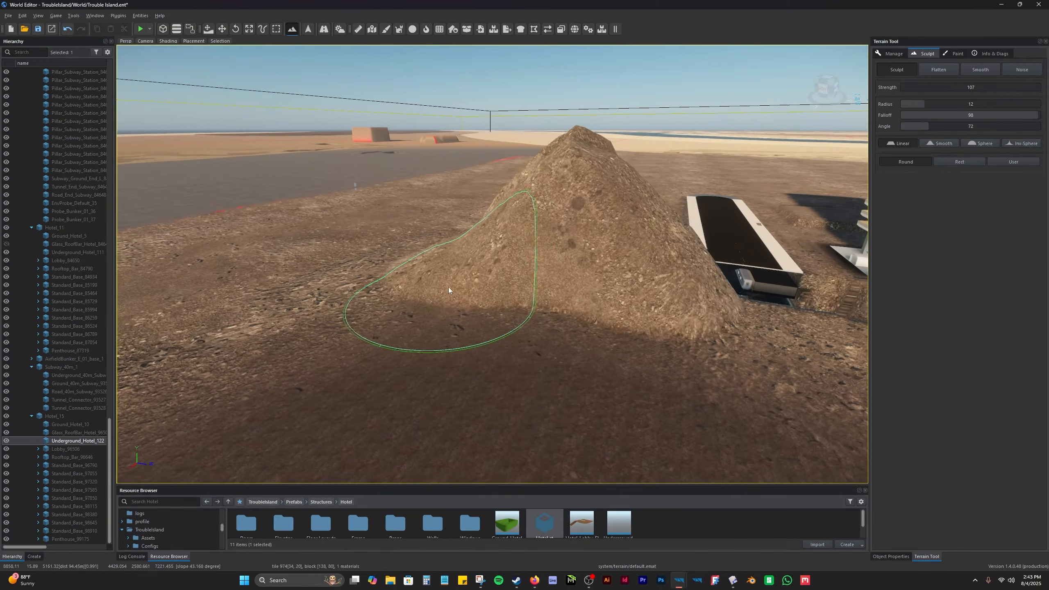
{"action": "key", "text": "ctrl+z"}
Examine the excavated terrain pit between the road section and the hotel.
{"action": "key", "text": "w"}
{"action": "mouse_move", "coordinate": [403, 243]}
{"action": "right_mouse_down"}
{"action": "mouse_move", "coordinate": [524, 232]}
{"action": "mouse_move", "coordinate": [523, 219]}
{"action": "mouse_move", "coordinate": [523, 238]}
{"action": "right_mouse_up"}
{"action": "key", "text": "s"}
{"action": "key", "text": "w"}
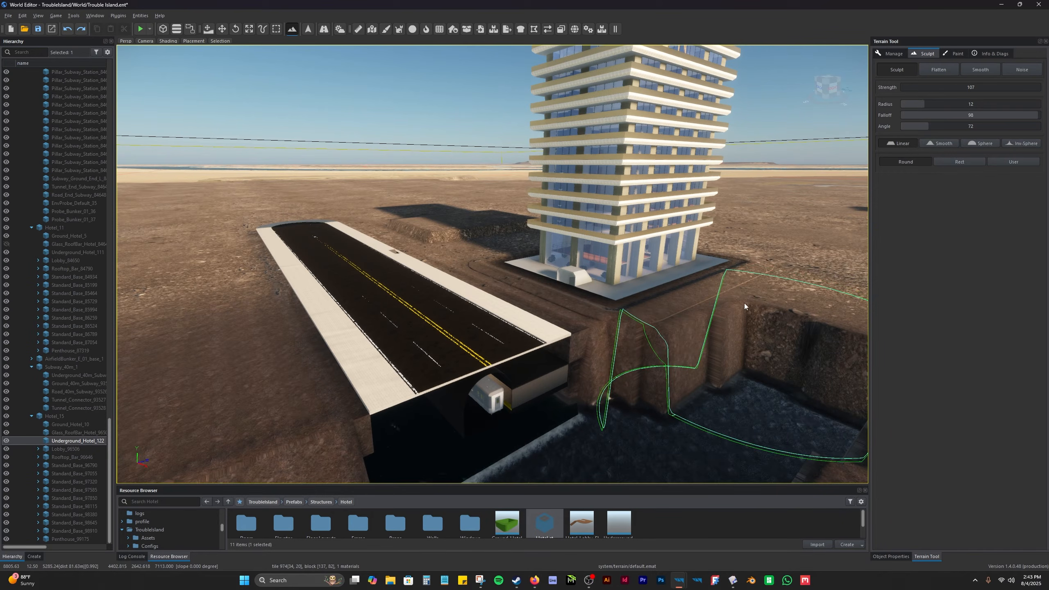
{"action": "mouse_move", "coordinate": [745, 304]}
{"action": "right_mouse_down"}
{"action": "mouse_move", "coordinate": [825, 295]}
{"action": "mouse_move", "coordinate": [773, 289]}
{"action": "mouse_move", "coordinate": [752, 310]}
{"action": "mouse_move", "coordinate": [698, 321]}
{"action": "mouse_move", "coordinate": [734, 313]}
{"action": "right_mouse_up"}
Examine the vegetation-covered bunker mound near the hotel, including its doorway and surrounding terrain.
{"action": "key", "text": "s"}
{"action": "key", "text": "d"}
{"action": "key", "text": "w"}
{"action": "key", "text": "s"}
{"action": "key", "text": "w"}
{"action": "mouse_move", "coordinate": [555, 232]}
{"action": "right_mouse_down"}
{"action": "mouse_move", "coordinate": [554, 244]}
{"action": "mouse_move", "coordinate": [542, 229]}
{"action": "mouse_move", "coordinate": [601, 251]}
{"action": "mouse_move", "coordinate": [626, 235]}
{"action": "mouse_move", "coordinate": [564, 258]}
{"action": "right_mouse_up"}
{"action": "key", "text": "d"}
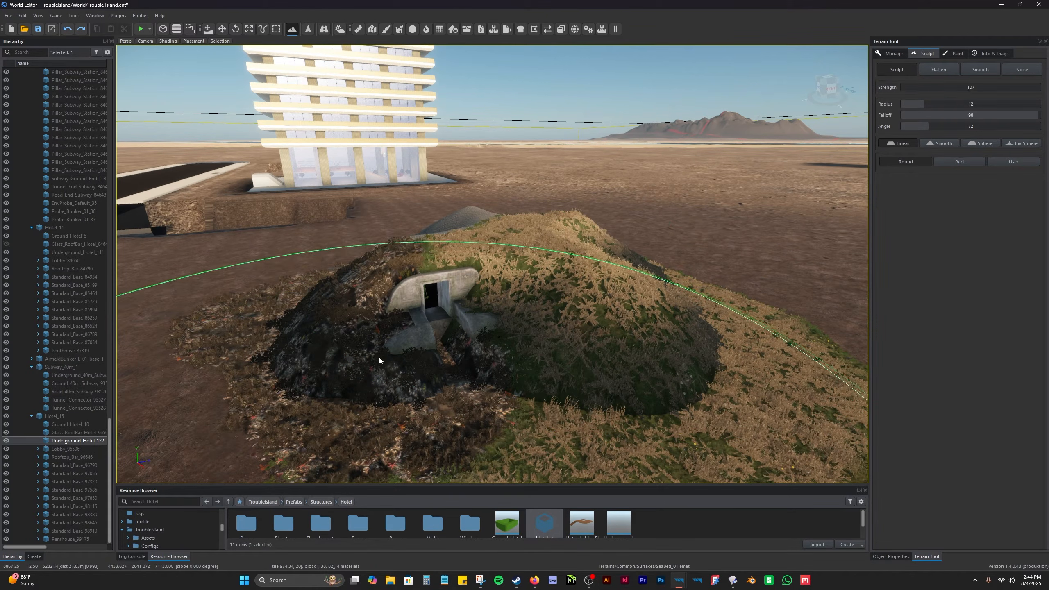
{"action": "right_click_drag", "start_coordinate": [540, 311], "coordinate": [677, 325]}
{"action": "key", "text": "a"}
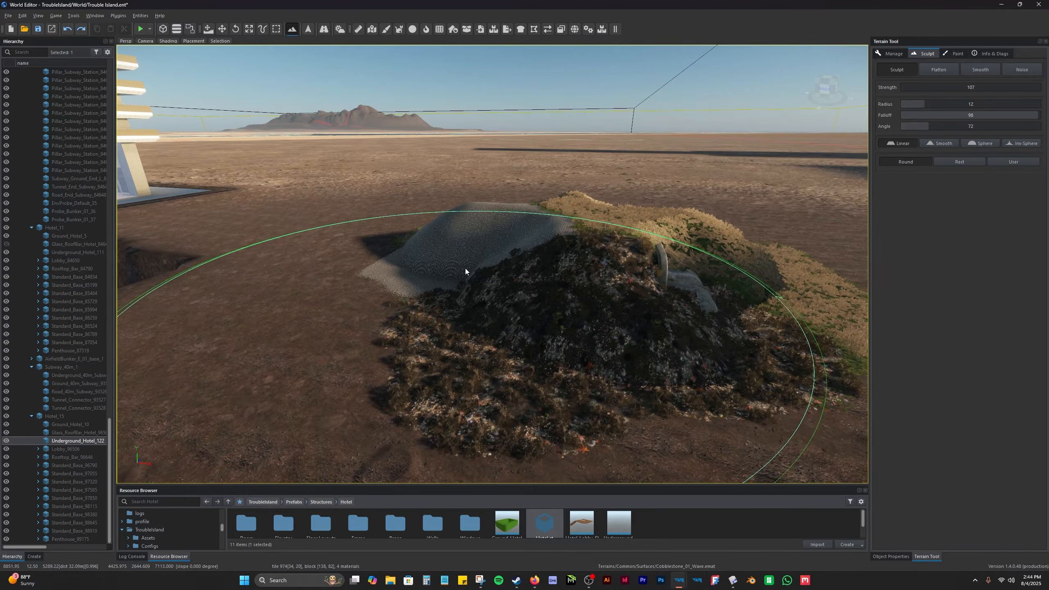
{"action": "right_click_drag", "start_coordinate": [532, 318], "coordinate": [553, 328]}
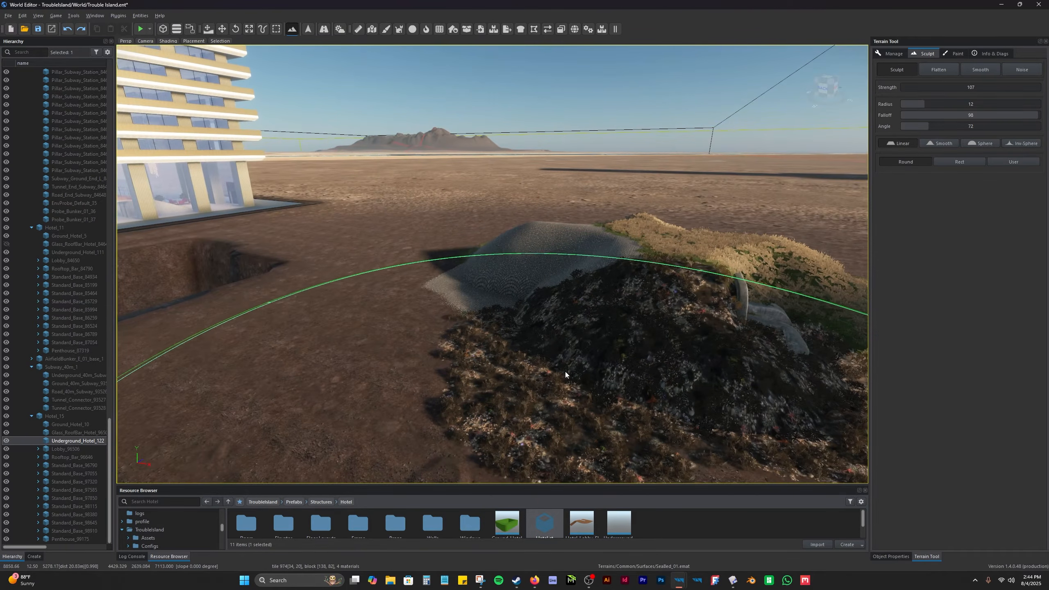
{"action": "right_click_drag", "start_coordinate": [582, 343], "coordinate": [496, 345]}
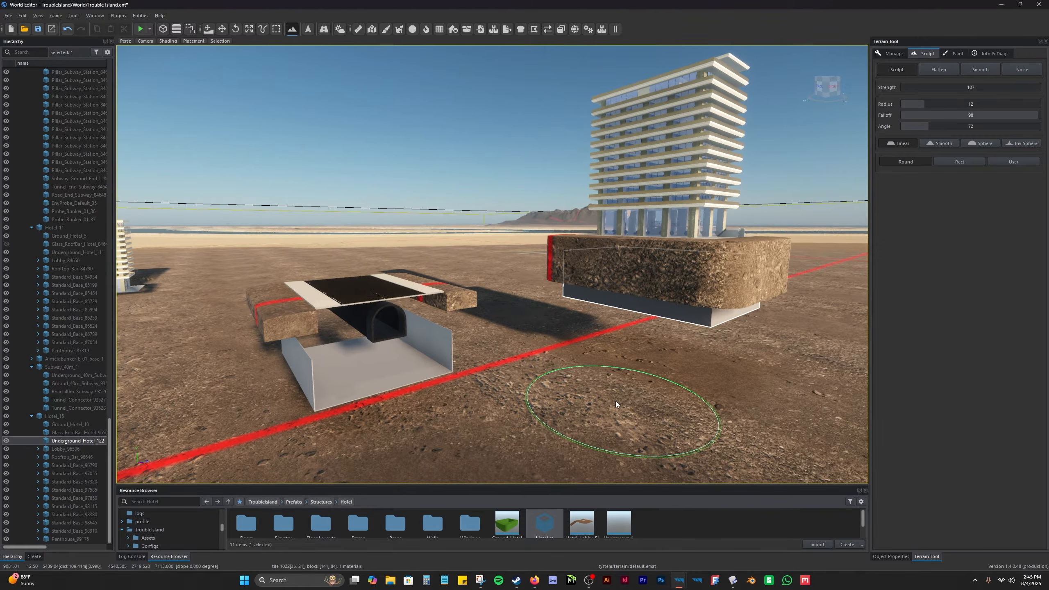
Select the whole Subway_40m_1 prefab with the Move tool and view its road, tunnel and trough.
{"action": "mouse_move", "coordinate": [568, 403]}
{"action": "right_mouse_down"}
{"action": "mouse_move", "coordinate": [473, 403]}
{"action": "mouse_move", "coordinate": [494, 412]}
{"action": "mouse_move", "coordinate": [560, 406]}
{"action": "right_mouse_up"}
{"action": "key", "text": "w"}
{"action": "key", "text": "a"}
{"action": "key", "text": "s"}
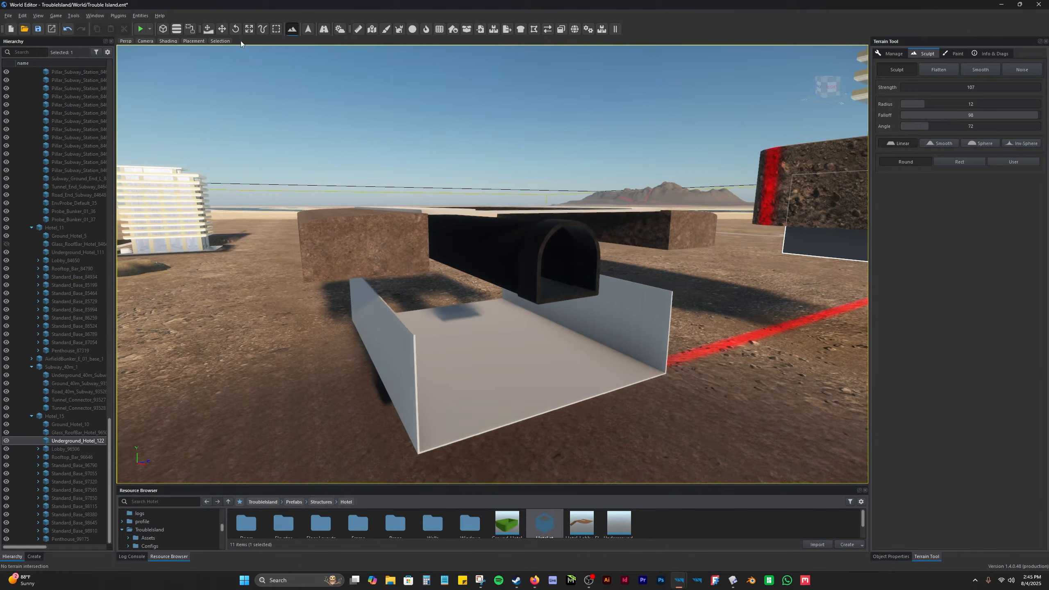
{"action": "left_click", "coordinate": [223, 28]}
{"action": "left_click", "coordinate": [463, 243]}
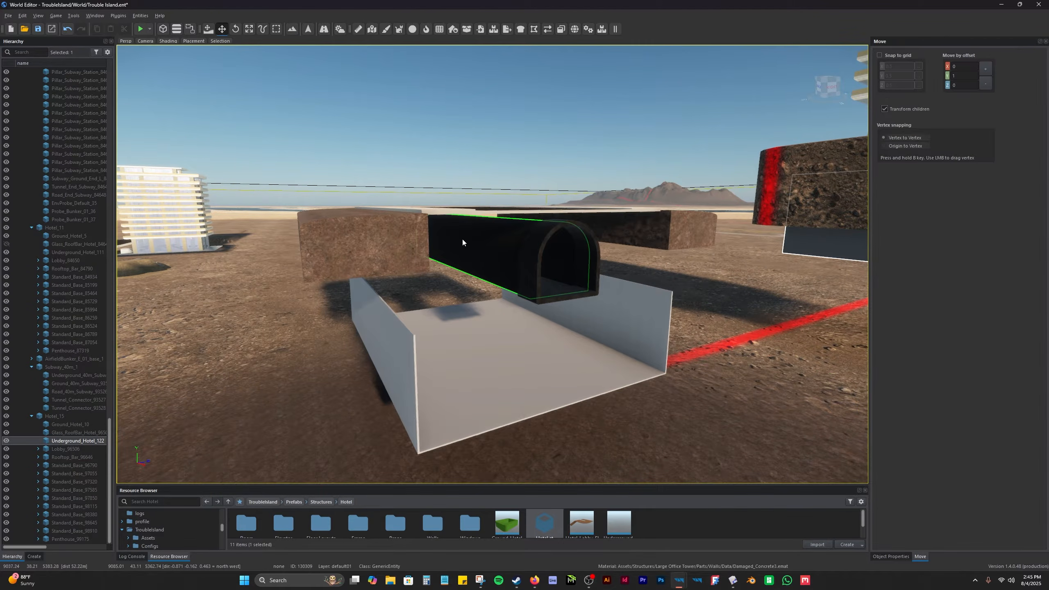
{"action": "left_click", "coordinate": [511, 268]}
{"action": "right_click_drag", "start_coordinate": [511, 267], "coordinate": [508, 302]}
{"action": "key", "text": "d"}
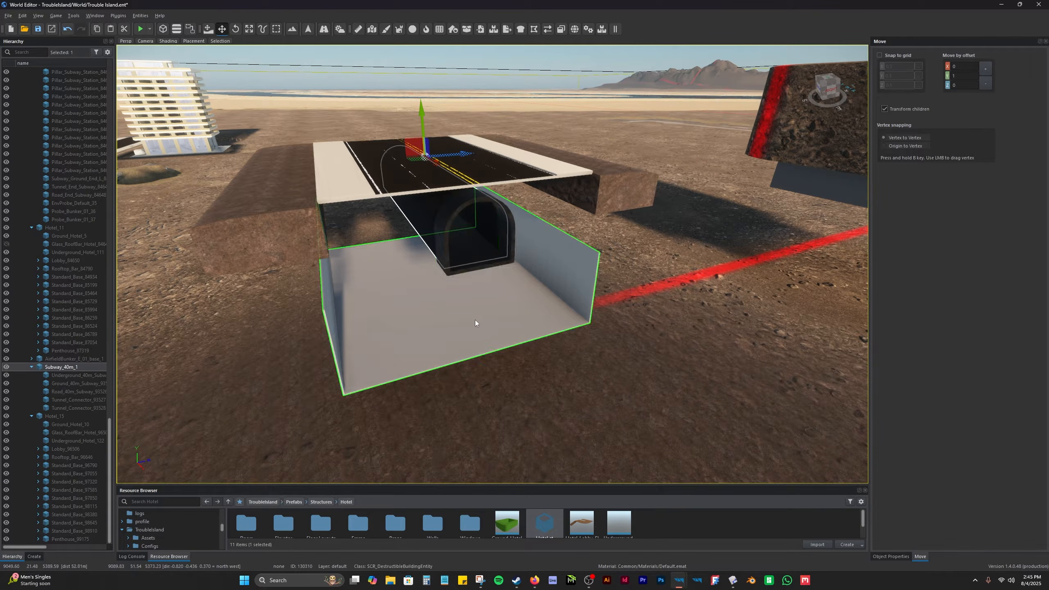
Select the ground piece of Subway_40m_1 and inspect its earth blocks from above and from the tunnel end.
{"action": "left_click", "coordinate": [291, 231]}
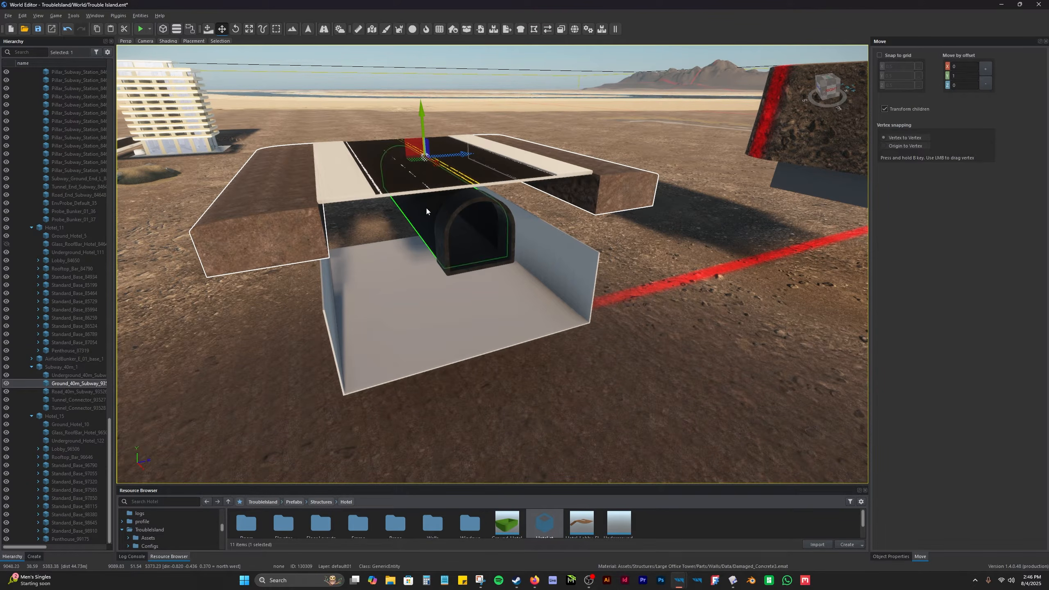
{"action": "right_click_drag", "start_coordinate": [382, 316], "coordinate": [446, 348]}
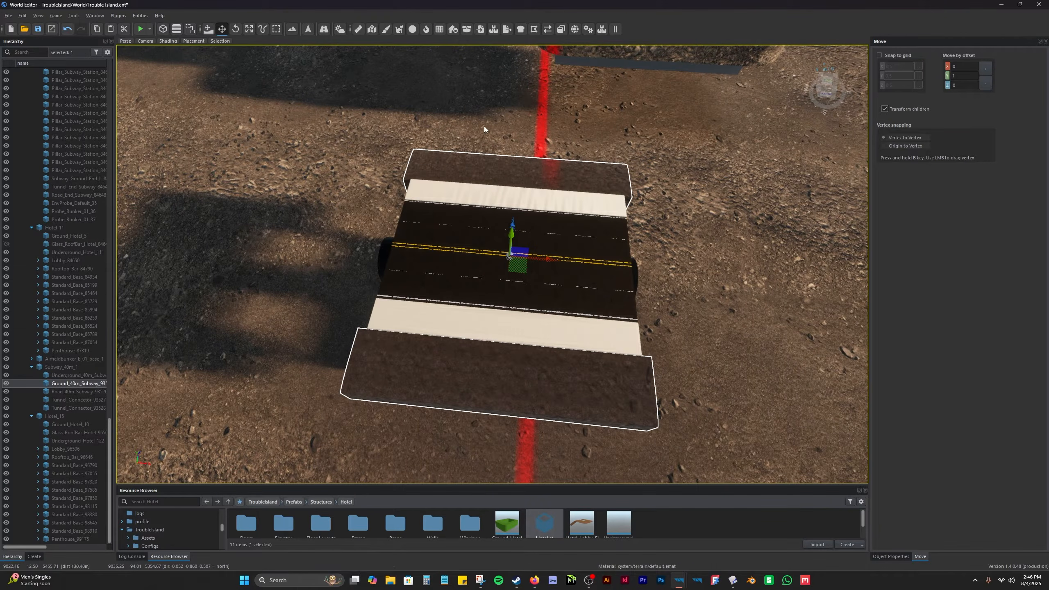
{"action": "key", "text": "d"}
{"action": "right_click_drag", "start_coordinate": [550, 354], "coordinate": [500, 347]}
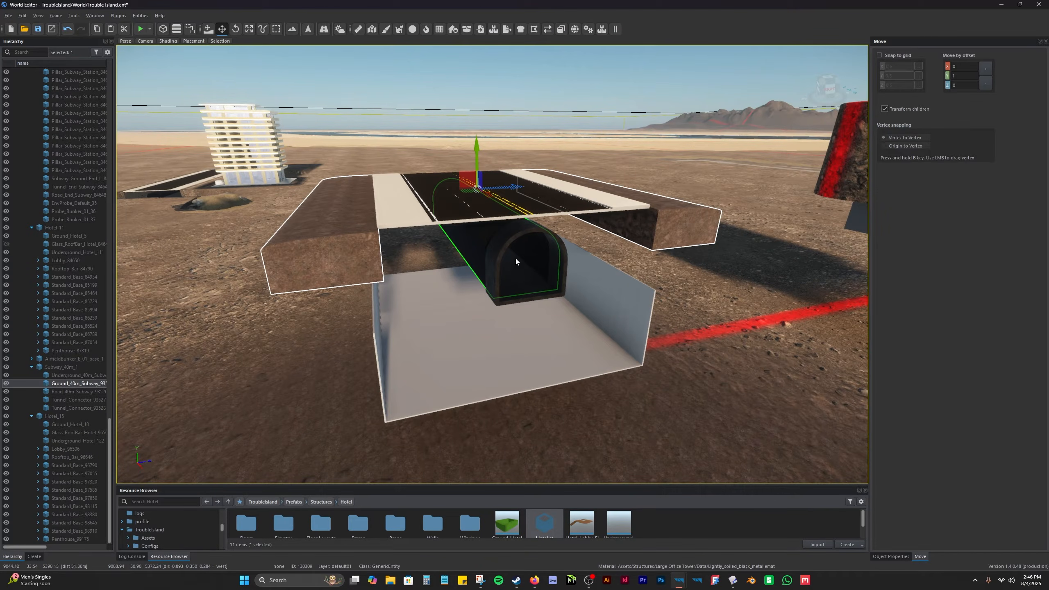
{"action": "right_click_drag", "start_coordinate": [519, 392], "coordinate": [450, 329]}
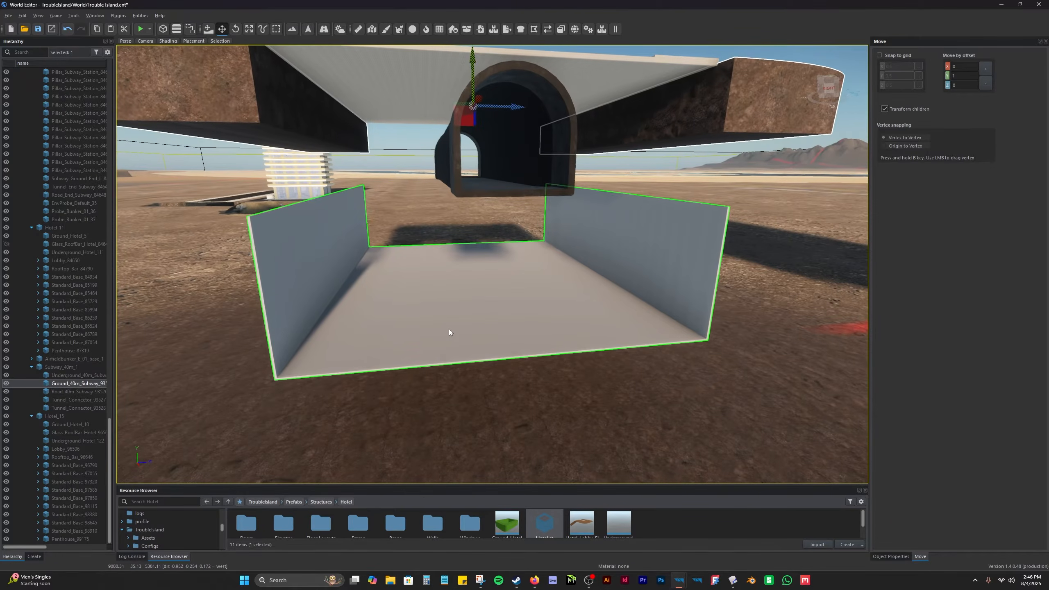
Select the underground trough piece of Subway_40m_1 and inspect its floor and side walls from several angles.
{"action": "left_click", "coordinate": [449, 329]}
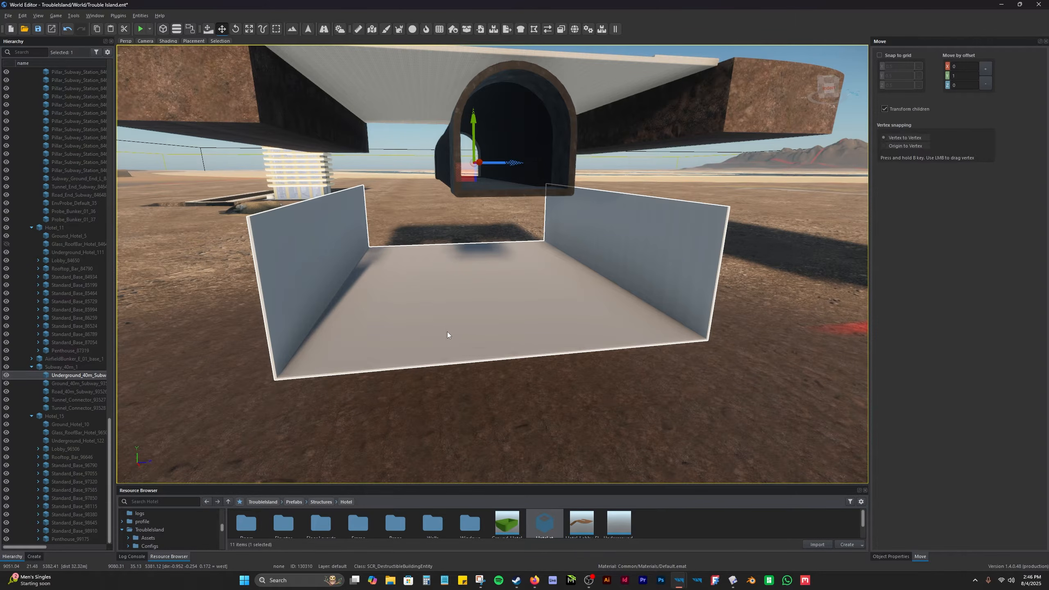
{"action": "right_click_drag", "start_coordinate": [447, 332], "coordinate": [374, 259]}
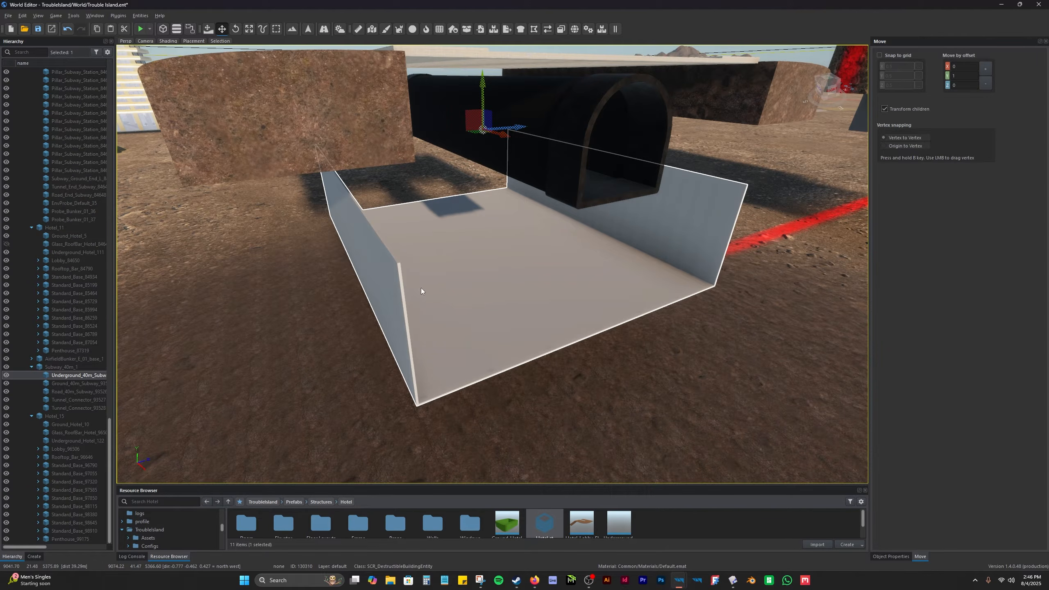
{"action": "key", "text": "s"}
{"action": "right_click_drag", "start_coordinate": [441, 292], "coordinate": [439, 285]}
{"action": "key", "text": "d"}
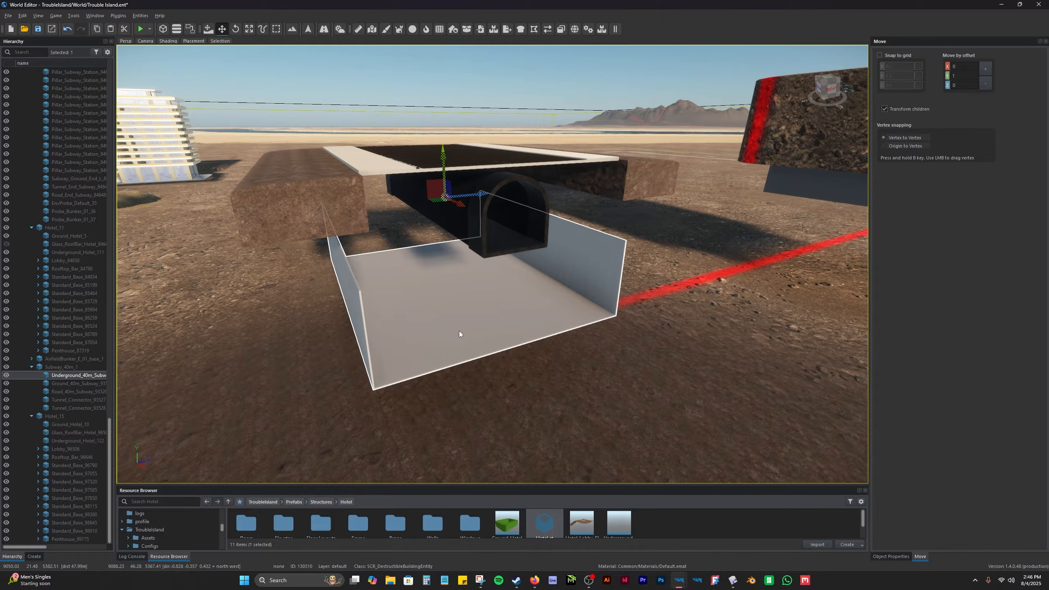
{"action": "right_click_drag", "start_coordinate": [672, 417], "coordinate": [614, 414]}
{"action": "key", "text": "d"}
{"action": "key", "text": "s"}
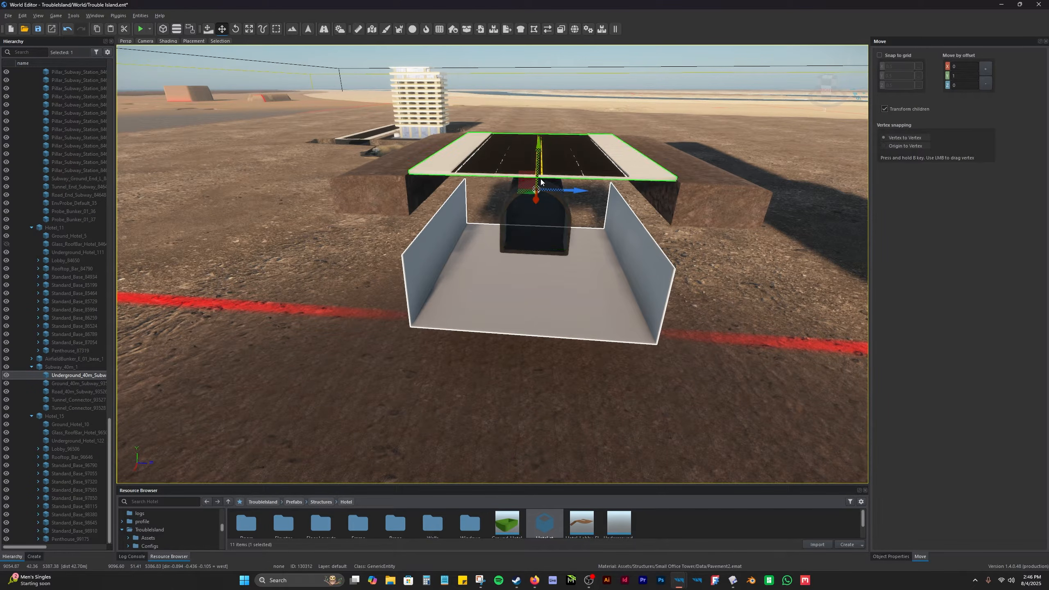
Select the whole Hotel_15 prefab and examine the building together with its surrounding ground block.
{"action": "mouse_move", "coordinate": [556, 297]}
{"action": "right_mouse_down"}
{"action": "mouse_move", "coordinate": [616, 300]}
{"action": "mouse_move", "coordinate": [535, 294]}
{"action": "mouse_move", "coordinate": [554, 288]}
{"action": "right_mouse_up"}
{"action": "key", "text": "d"}
{"action": "key", "text": "s"}
{"action": "key", "text": "d"}
{"action": "key", "text": "w"}
{"action": "key", "text": "a"}
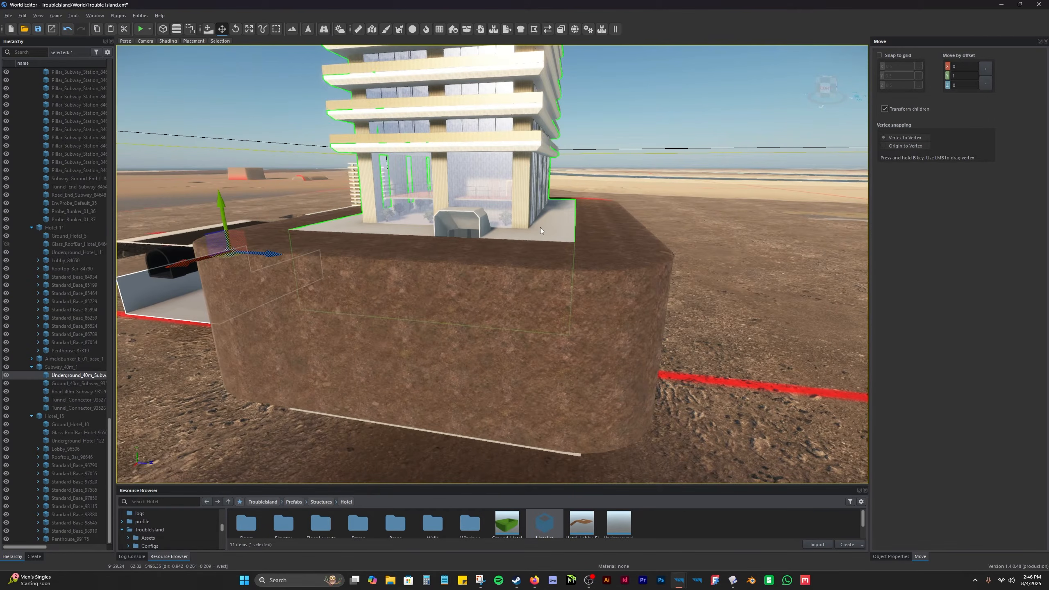
{"action": "left_click", "coordinate": [541, 228]}
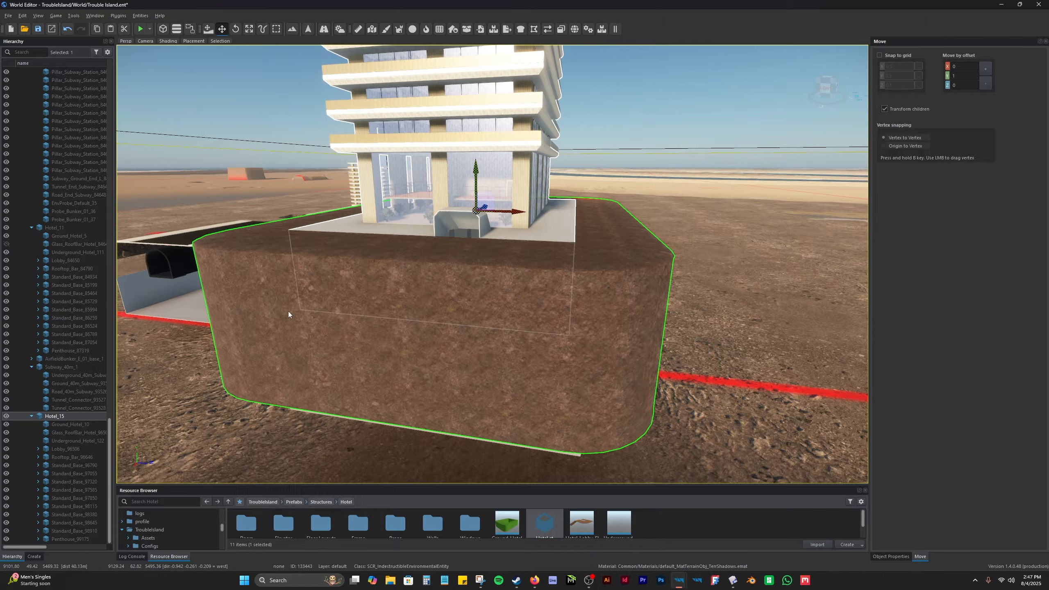
{"action": "key", "text": "s"}
{"action": "right_click_drag", "start_coordinate": [541, 248], "coordinate": [323, 271]}
{"action": "key", "text": "a"}
{"action": "key", "text": "w"}
{"action": "key", "text": "e"}
{"action": "key", "text": "d"}
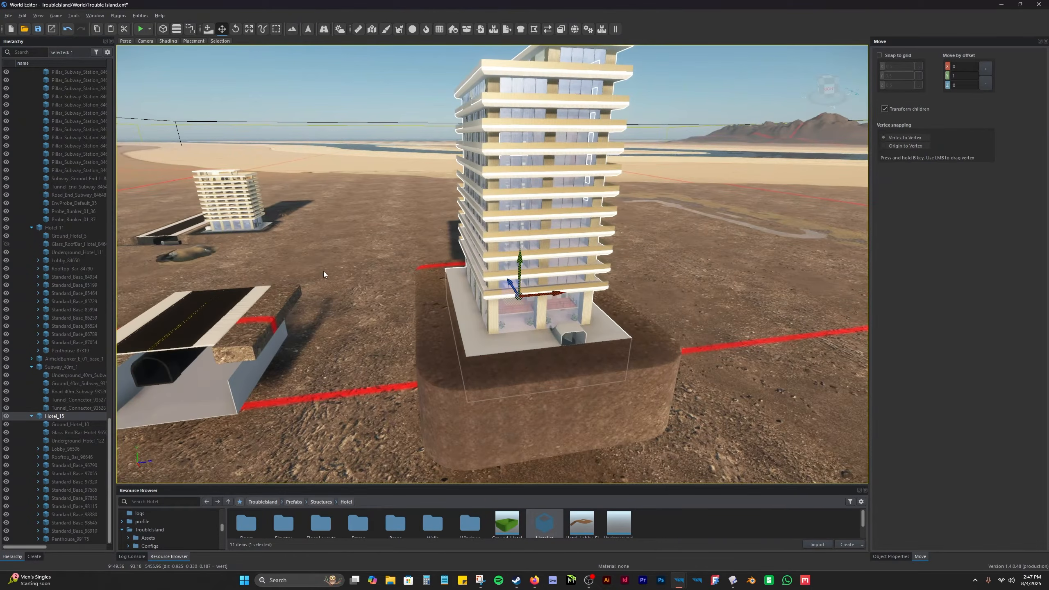
Examine the concrete underground entrance in front of the Hotel_15 lobby.
{"action": "key", "text": "w"}
{"action": "key", "text": "d"}
{"action": "right_click_drag", "start_coordinate": [533, 342], "coordinate": [505, 335]}
{"action": "key", "text": "q"}
{"action": "key", "text": "w"}
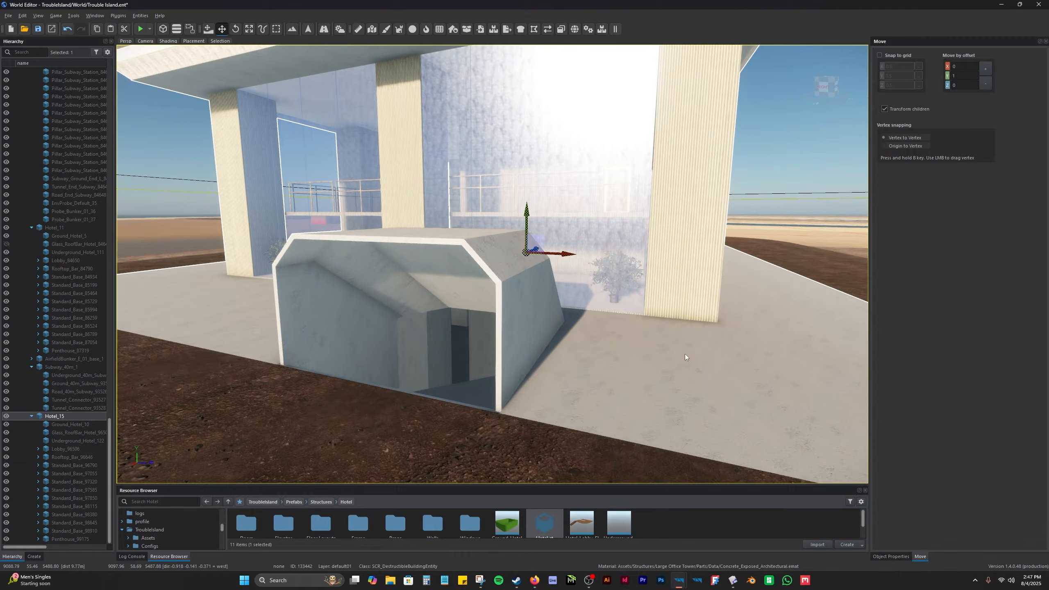
{"action": "key", "text": "a"}
{"action": "right_click_drag", "start_coordinate": [620, 357], "coordinate": [694, 384]}
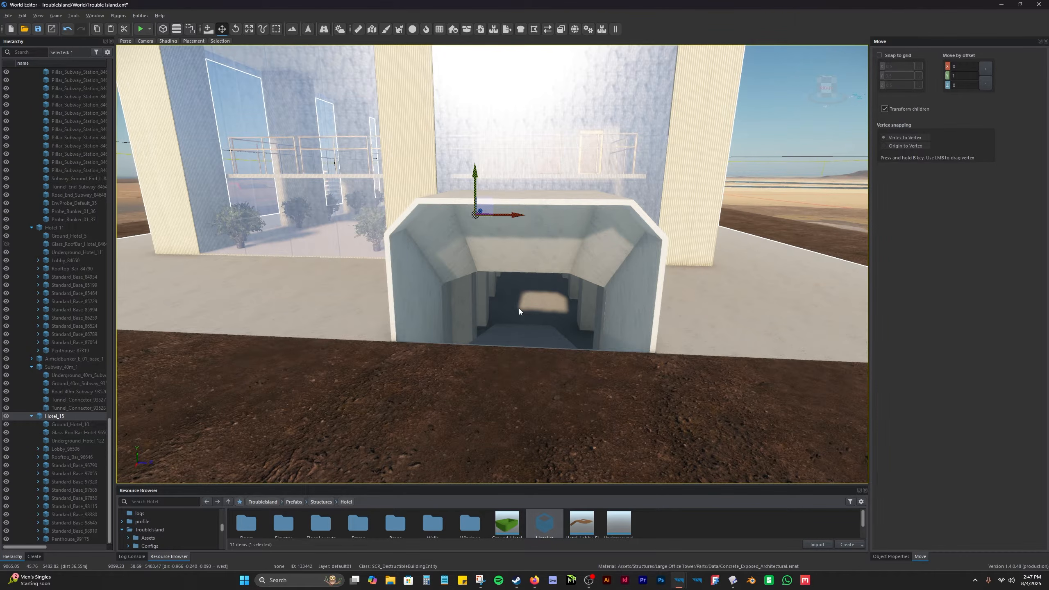
{"action": "key", "text": "s"}
{"action": "right_click_drag", "start_coordinate": [519, 308], "coordinate": [519, 309]}
{"action": "right_click_drag", "start_coordinate": [458, 130], "coordinate": [458, 131]}
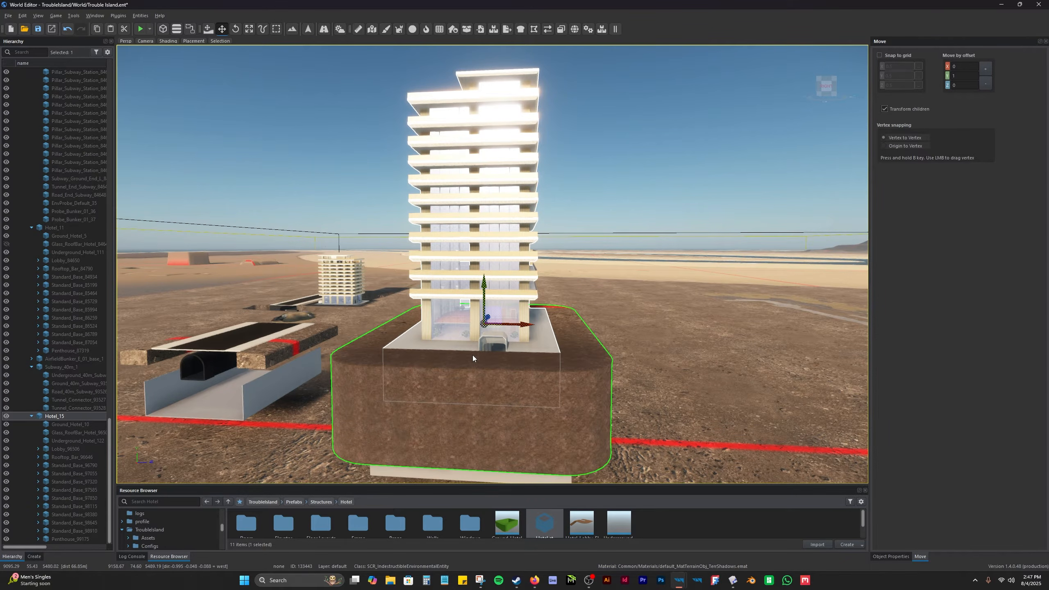
Select the Ground_Hotel_10 earth block under the hotel and examine it from its sides and from above.
{"action": "scroll", "coordinate": [503, 351], "scroll_direction": "up", "scroll_amount": 5}
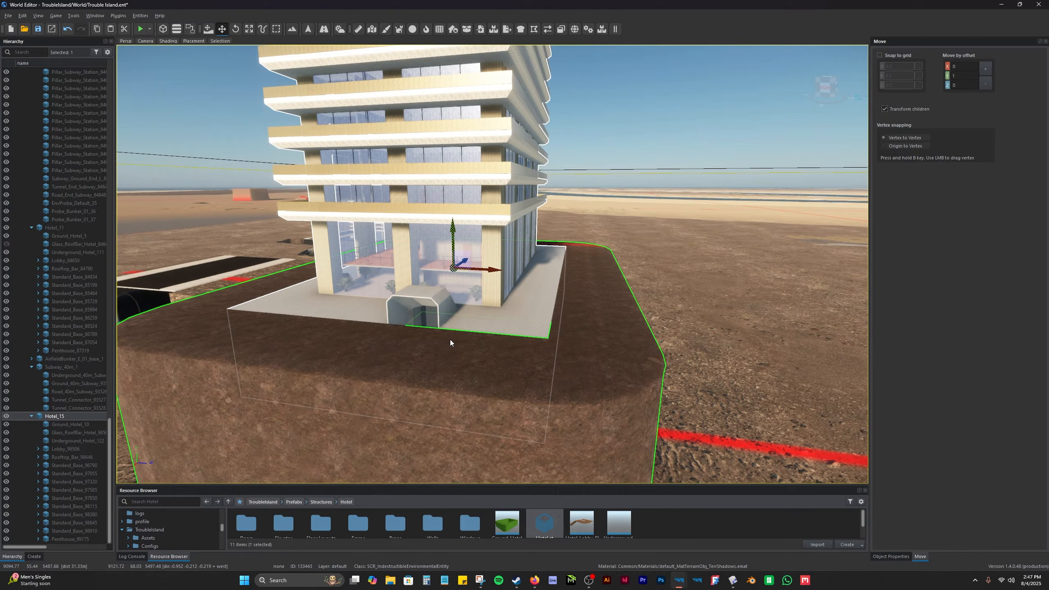
{"action": "right_click_drag", "start_coordinate": [465, 337], "coordinate": [476, 336]}
{"action": "key", "text": "s"}
{"action": "key", "text": "a"}
{"action": "key", "text": "z"}
{"action": "key", "text": "q"}
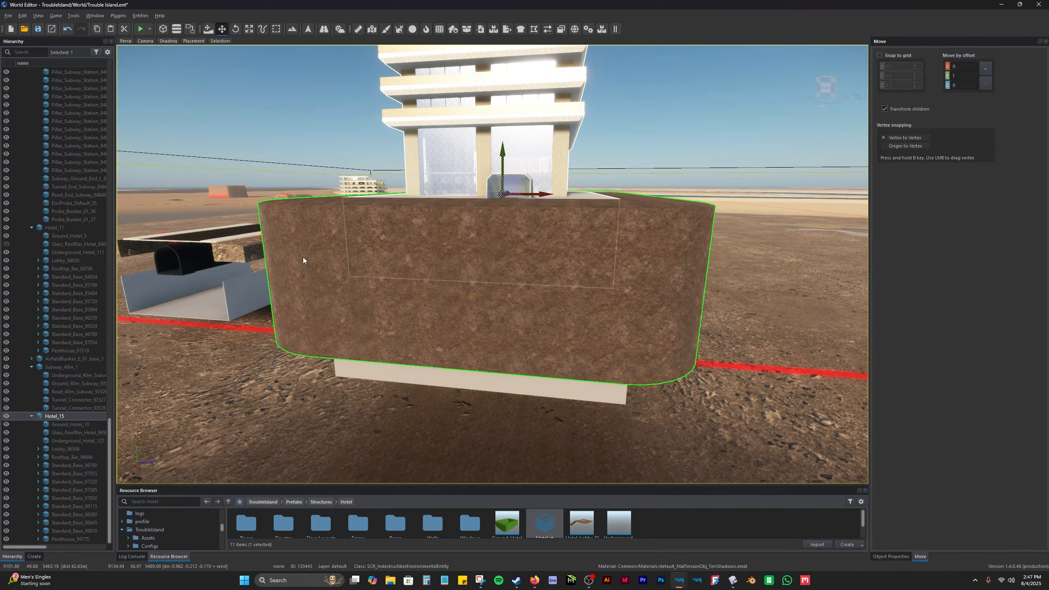
{"action": "left_click", "coordinate": [314, 265]}
{"action": "right_click_drag", "start_coordinate": [469, 331], "coordinate": [751, 344]}
{"action": "key", "text": "d"}
{"action": "key", "text": "q"}
{"action": "key", "text": "w"}
{"action": "key", "text": "a"}
{"action": "key", "text": "a"}
{"action": "key", "text": "a"}
{"action": "key", "text": "a"}
{"action": "key", "text": "a"}
{"action": "right_click_drag", "start_coordinate": [382, 251], "coordinate": [473, 248]}
{"action": "key", "text": "w"}
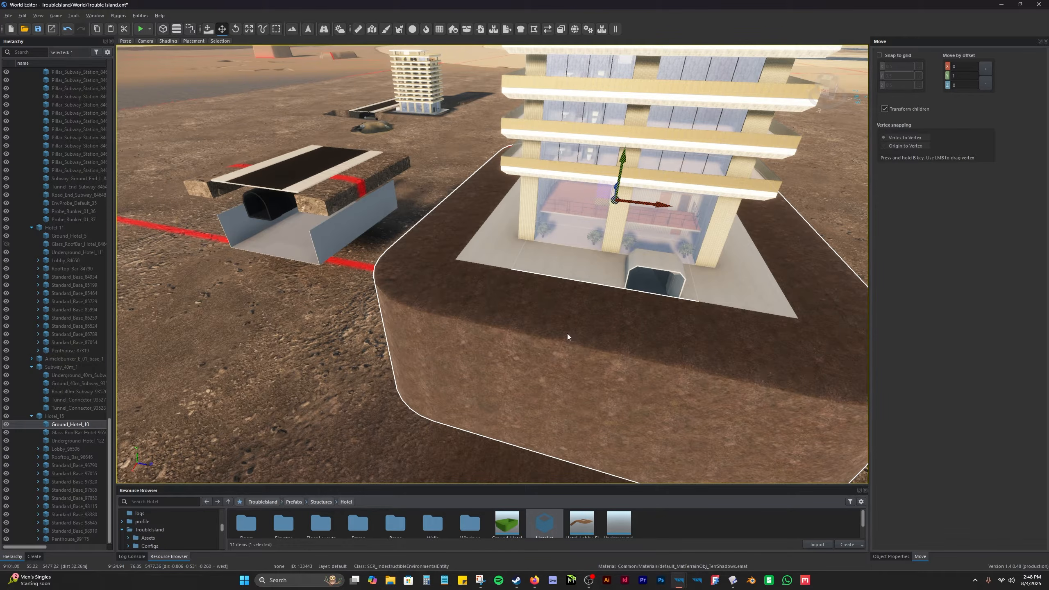
Select the Underground_Hotel_122 piece beneath the hotel and compare it with the neighbouring subway section.
{"action": "right_click_drag", "start_coordinate": [402, 268], "coordinate": [459, 257]}
{"action": "left_click", "coordinate": [438, 278]}
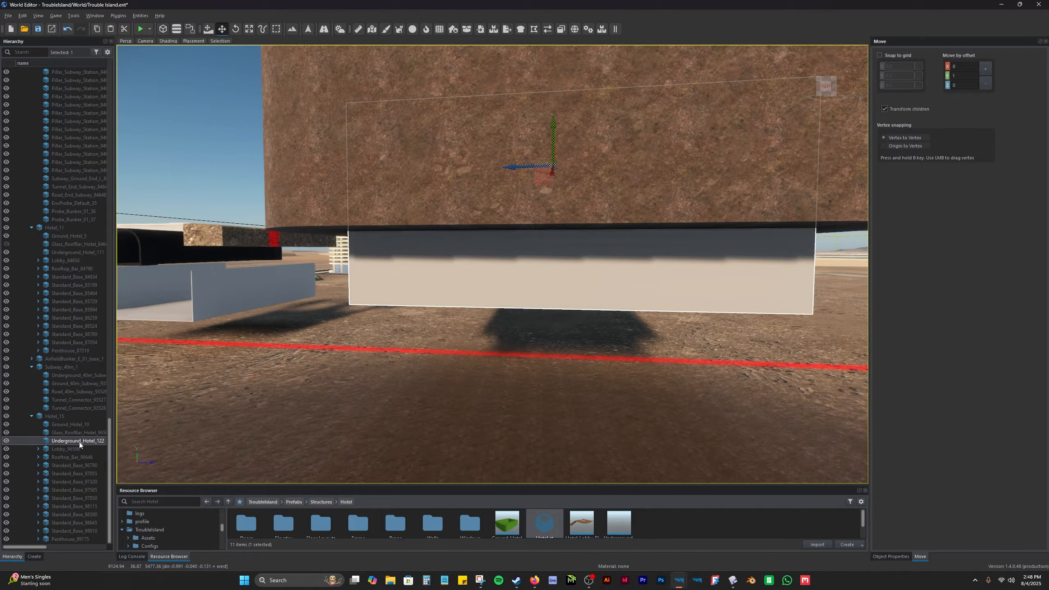
{"action": "key", "text": "d"}
{"action": "right_click_drag", "start_coordinate": [414, 289], "coordinate": [345, 411]}
{"action": "right_click_drag", "start_coordinate": [544, 322], "coordinate": [503, 342]}
{"action": "key", "text": "q"}
{"action": "key", "text": "s"}
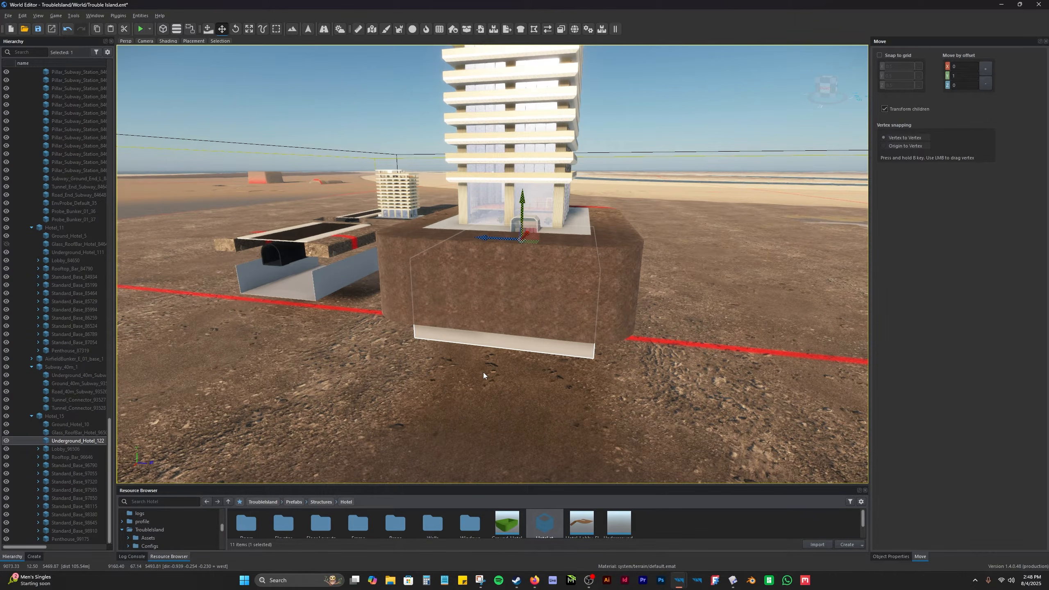
{"action": "mouse_move", "coordinate": [387, 401]}
{"action": "right_mouse_down"}
{"action": "mouse_move", "coordinate": [356, 356]}
{"action": "mouse_move", "coordinate": [400, 398]}
{"action": "right_mouse_up"}
{"action": "key", "text": "a"}
{"action": "key", "text": "d"}
{"action": "key", "text": "a"}
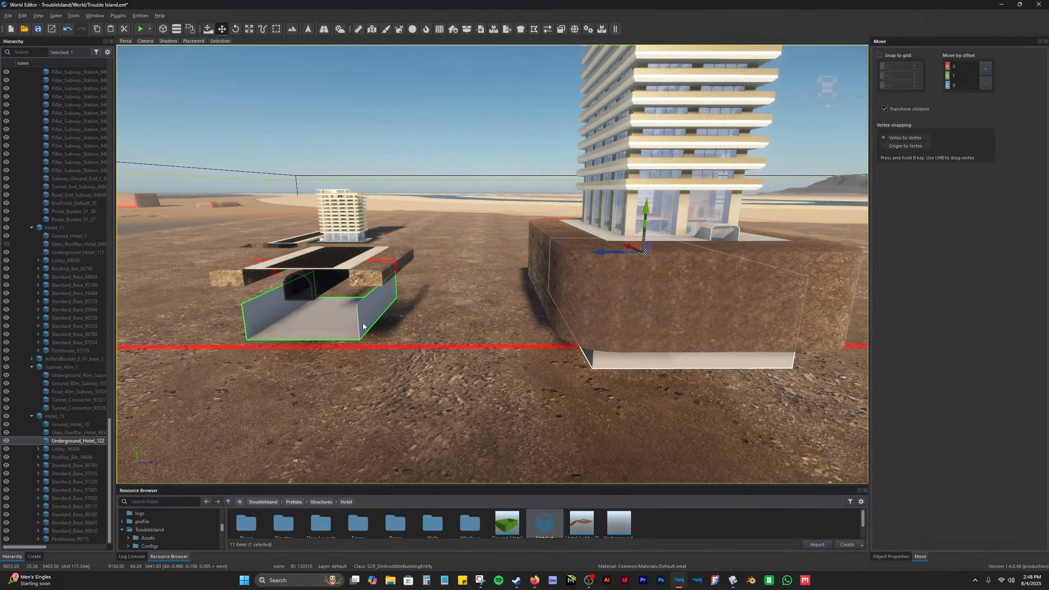
Select the Subway_40m_1 prefab, and pick out its road piece.
{"action": "left_click", "coordinate": [331, 280]}
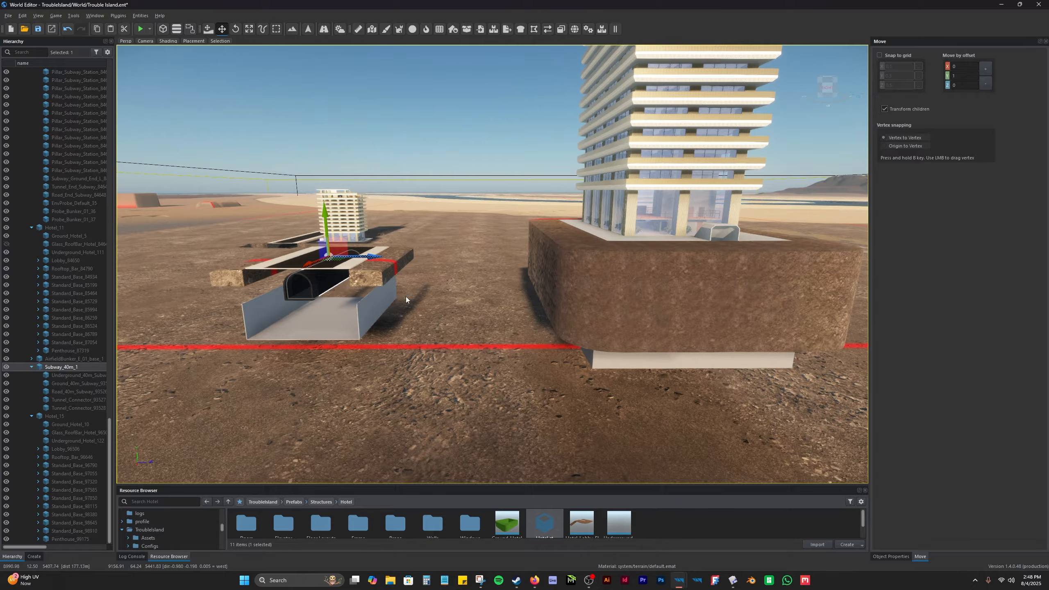
{"action": "left_click", "coordinate": [351, 268]}
{"action": "left_click", "coordinate": [347, 267]}
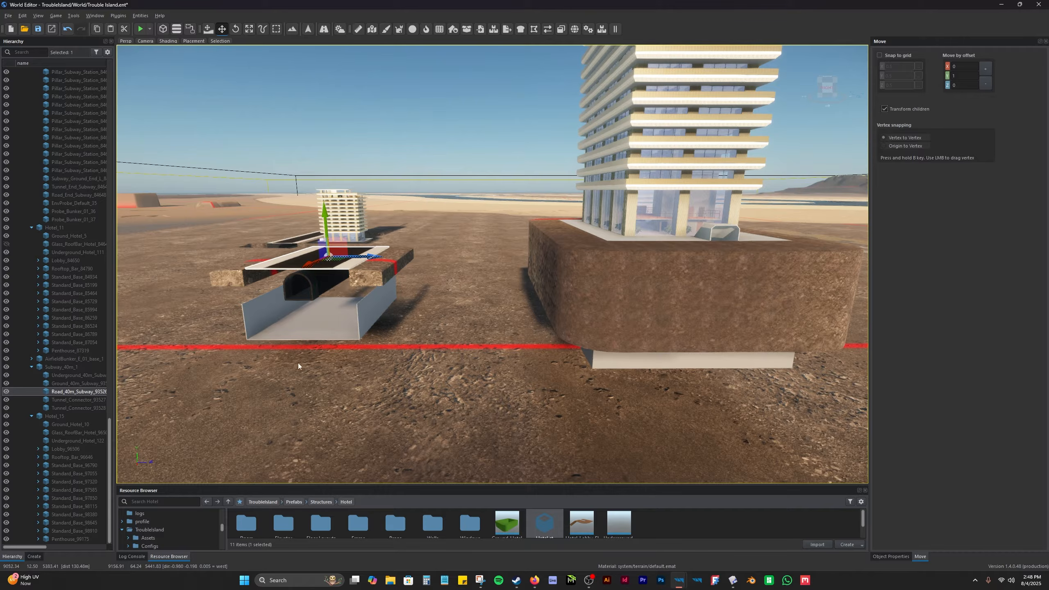
Select the Subway_40m_1 section's ground piece, and the Ground_Hotel_10 block under the hotel for comparison.
{"action": "left_click", "coordinate": [331, 280]}
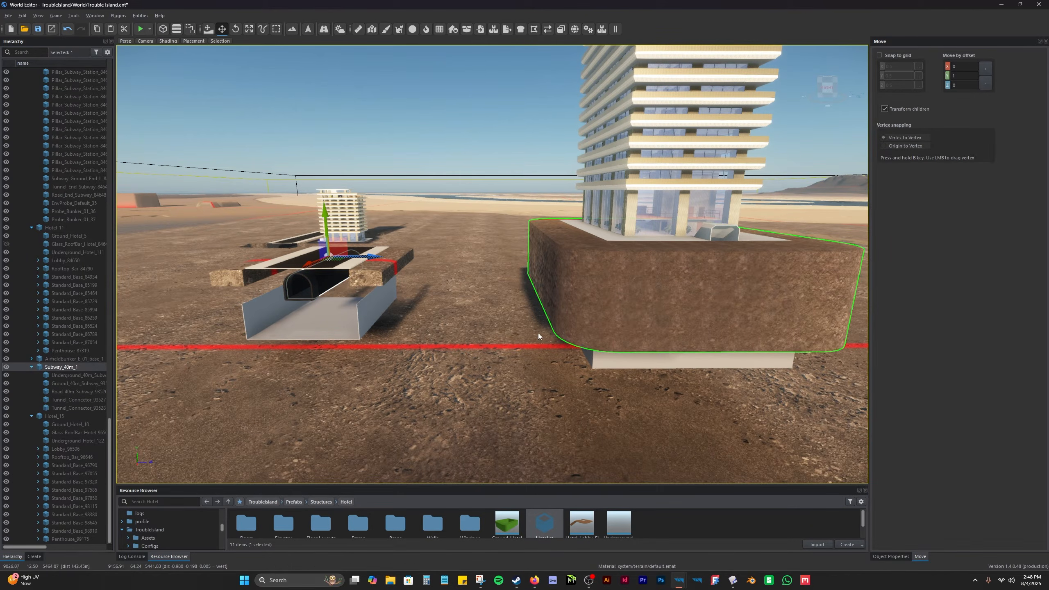
{"action": "left_click", "coordinate": [239, 276]}
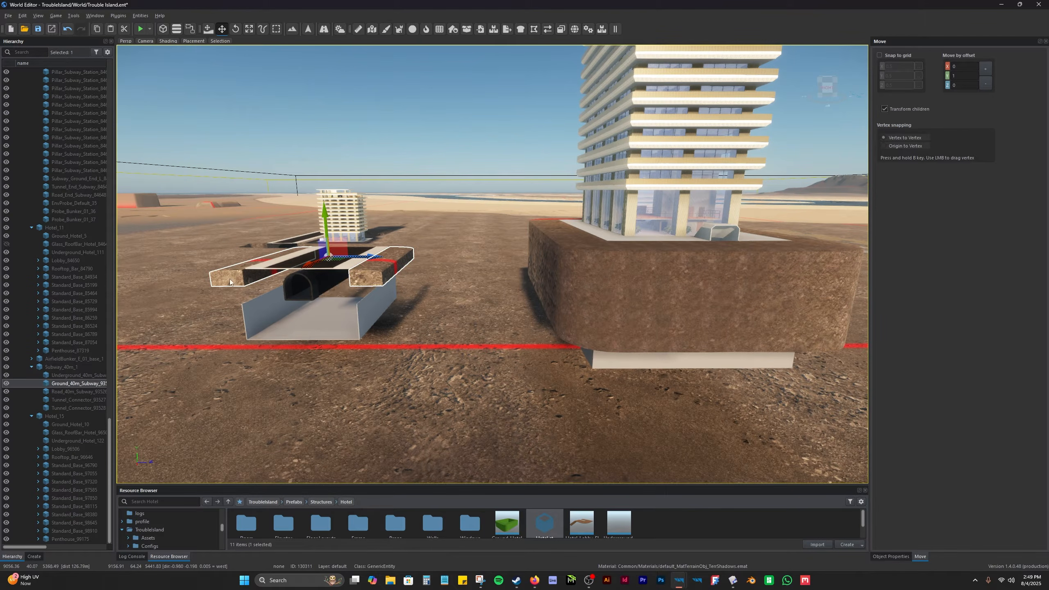
{"action": "left_click", "coordinate": [269, 264]}
{"action": "key", "text": "d"}
{"action": "right_click_drag", "start_coordinate": [533, 261], "coordinate": [520, 260]}
{"action": "left_click", "coordinate": [503, 261]}
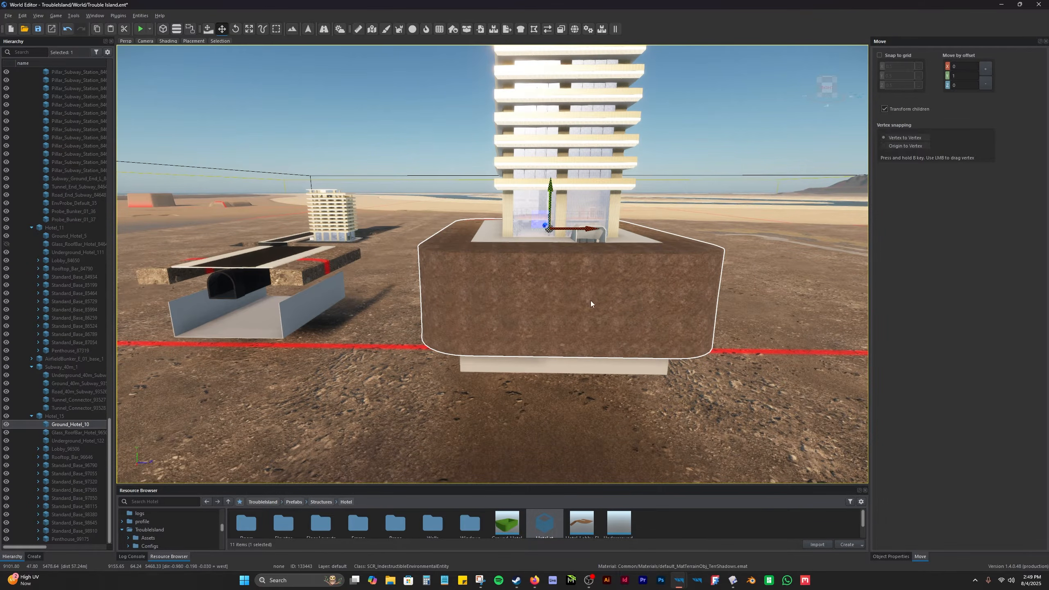
Examine the subway section beside the hotel's ground block from the front, the side and above.
{"action": "key", "text": "a"}
{"action": "right_click_drag", "start_coordinate": [469, 291], "coordinate": [538, 303]}
{"action": "key", "text": "a"}
{"action": "key", "text": "d"}
{"action": "key", "text": "d"}
{"action": "key", "text": "e"}
{"action": "key", "text": "a"}
{"action": "key", "text": "a"}
{"action": "key", "text": "d"}
{"action": "right_click_drag", "start_coordinate": [496, 365], "coordinate": [430, 355]}
{"action": "key", "text": "d"}
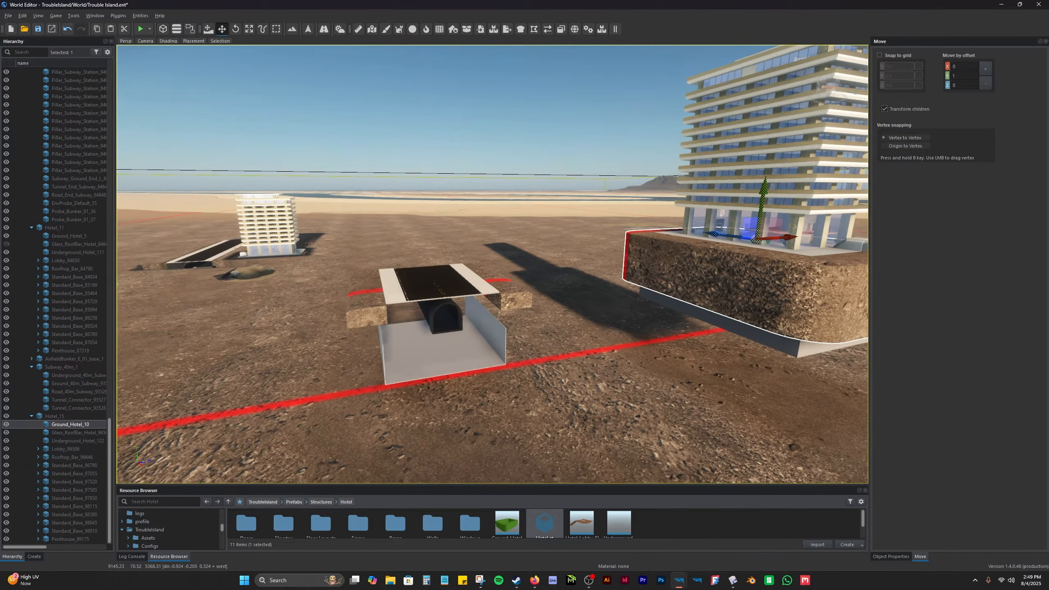
{"action": "right_click_drag", "start_coordinate": [487, 400], "coordinate": [535, 400]}
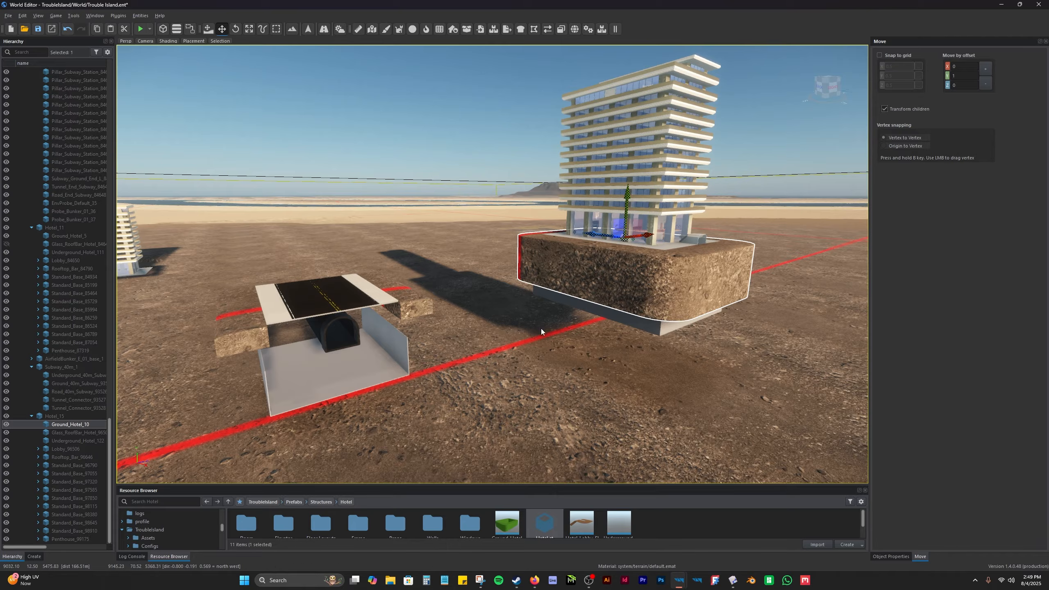
{"action": "key", "text": "e"}
{"action": "mouse_move", "coordinate": [533, 359]}
{"action": "right_mouse_down"}
{"action": "mouse_move", "coordinate": [546, 386]}
{"action": "mouse_move", "coordinate": [535, 379]}
{"action": "right_mouse_up"}
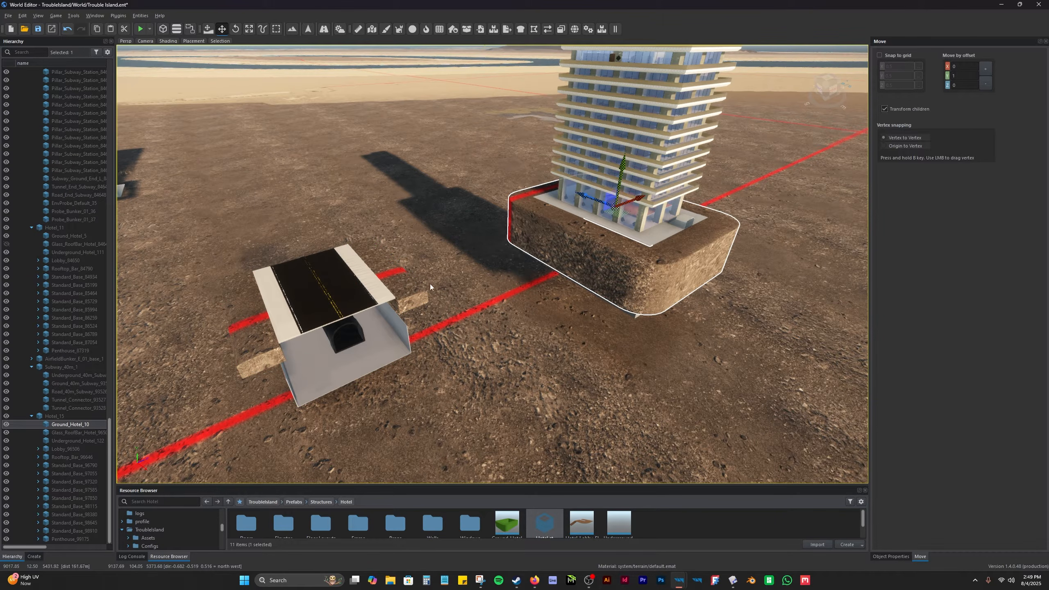
{"action": "right_click_drag", "start_coordinate": [495, 298], "coordinate": [415, 318]}
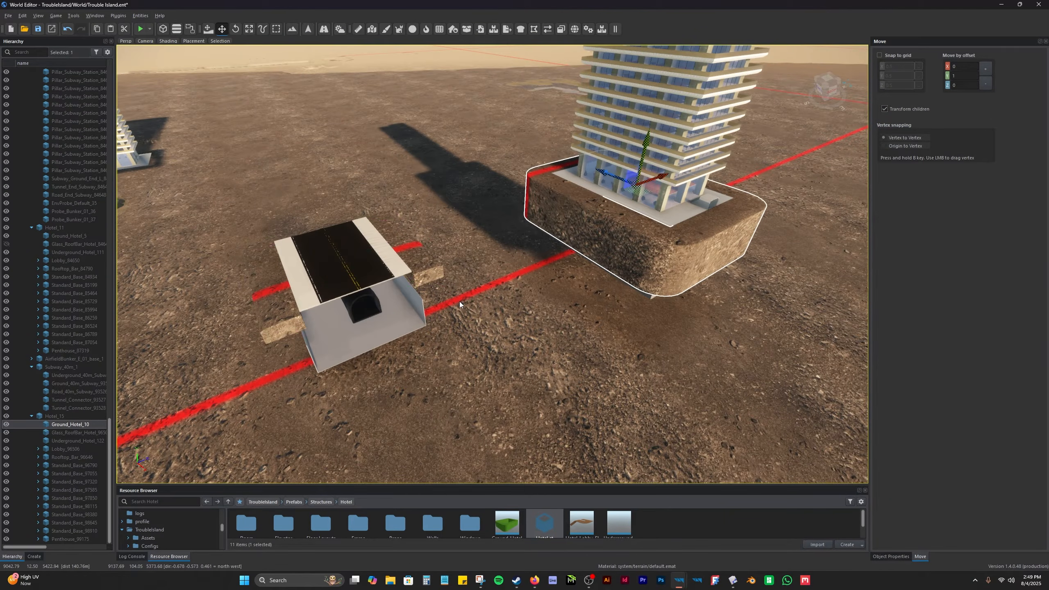
Select the whole Subway_40m_1 prefab and shift it a short distance.
{"action": "left_click", "coordinate": [354, 272]}
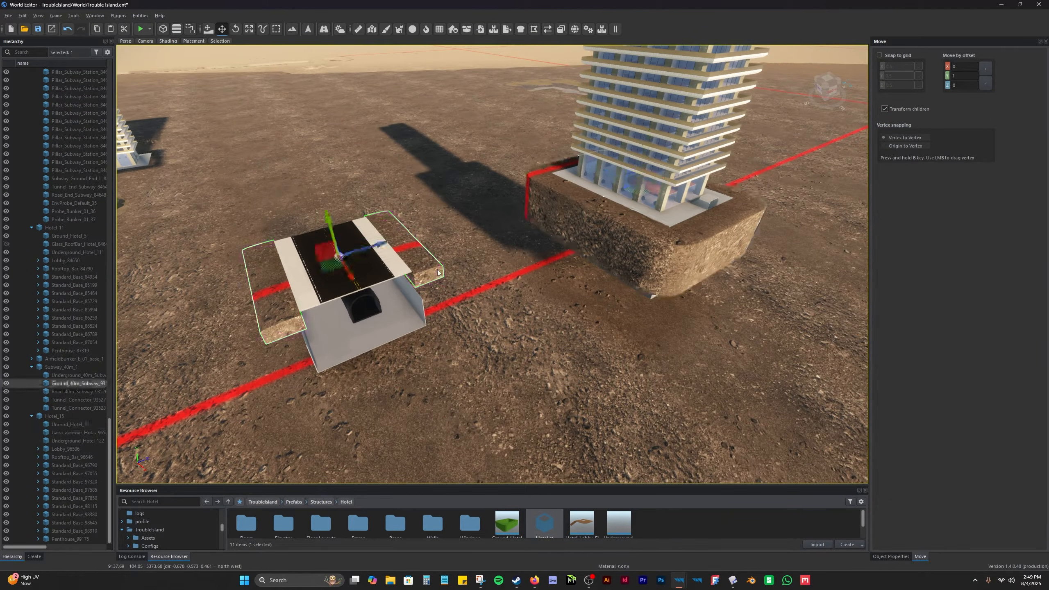
{"action": "left_click", "coordinate": [58, 367]}
{"action": "left_click_drag", "start_coordinate": [359, 287], "coordinate": [316, 300]}
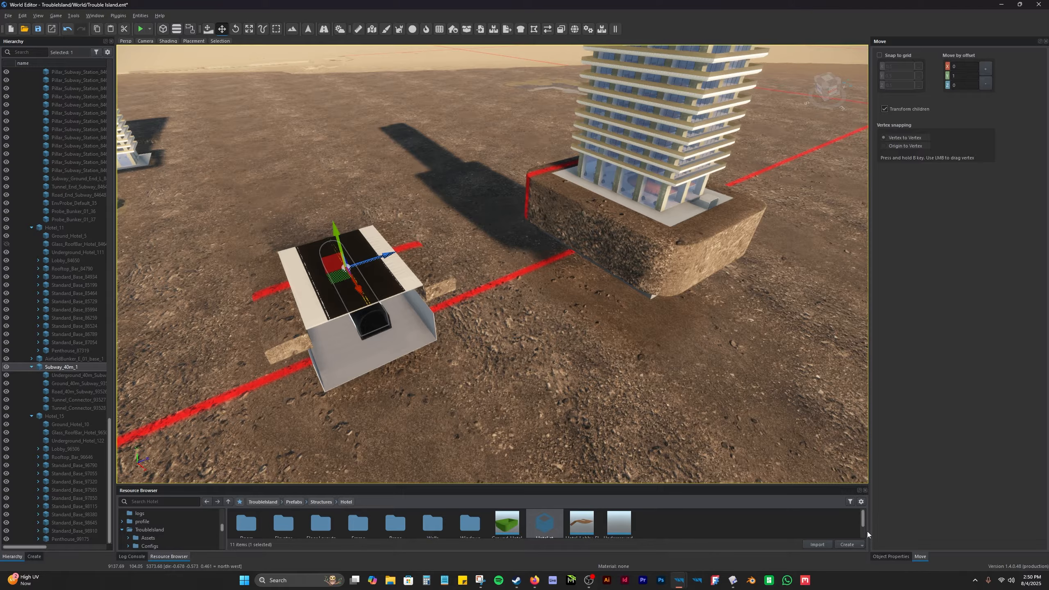
Activate terrain painting and set the brush radius to 97.
{"action": "left_click", "coordinate": [292, 29]}
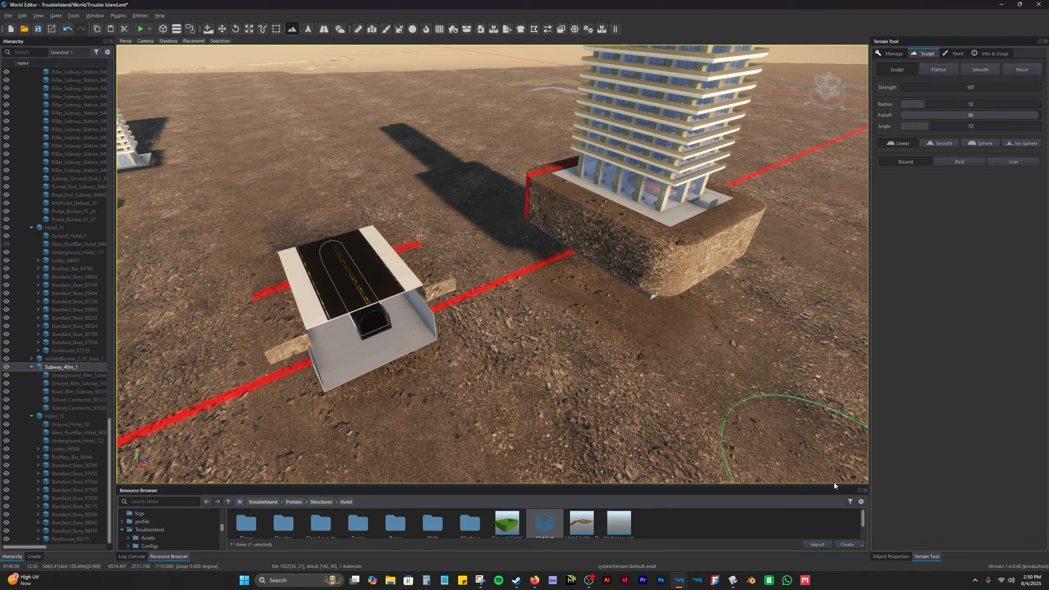
{"action": "left_click", "coordinate": [892, 556]}
{"action": "left_click", "coordinate": [932, 557]}
{"action": "left_click", "coordinate": [952, 54]}
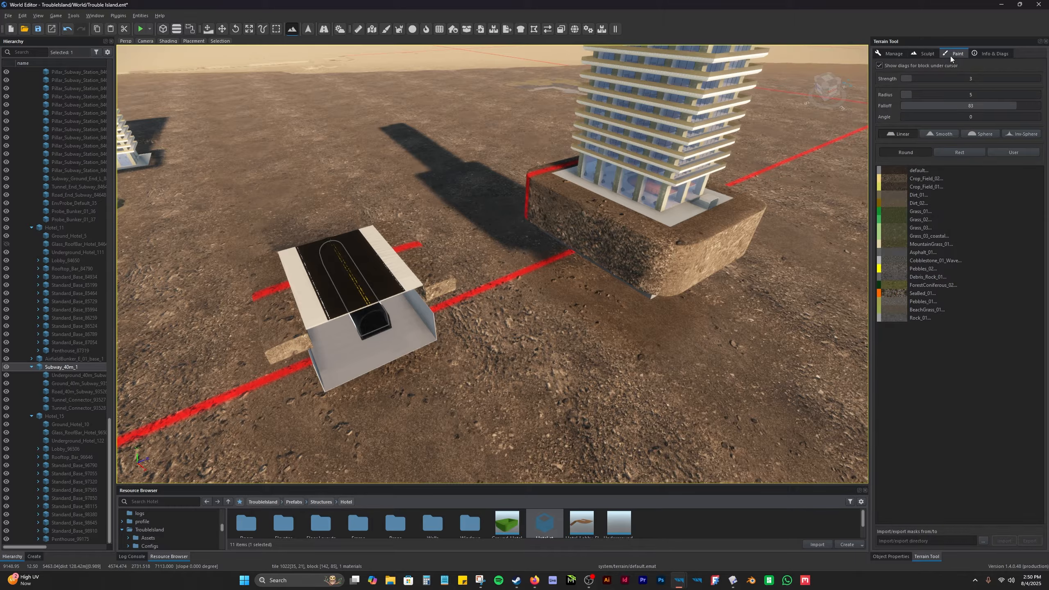
{"action": "left_click", "coordinate": [936, 261]}
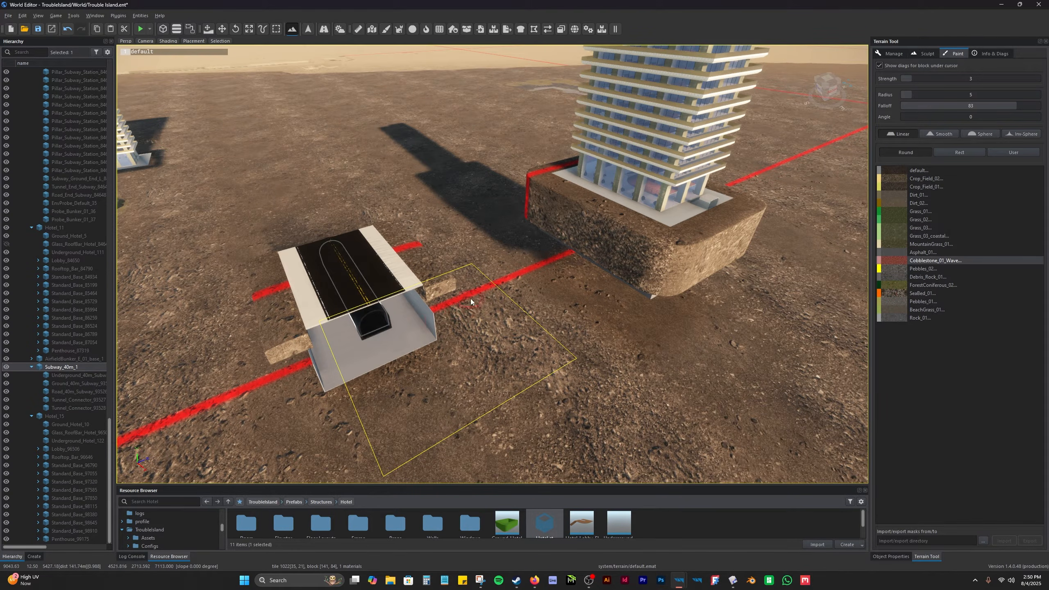
{"action": "left_click_drag", "start_coordinate": [931, 91], "coordinate": [968, 95]}
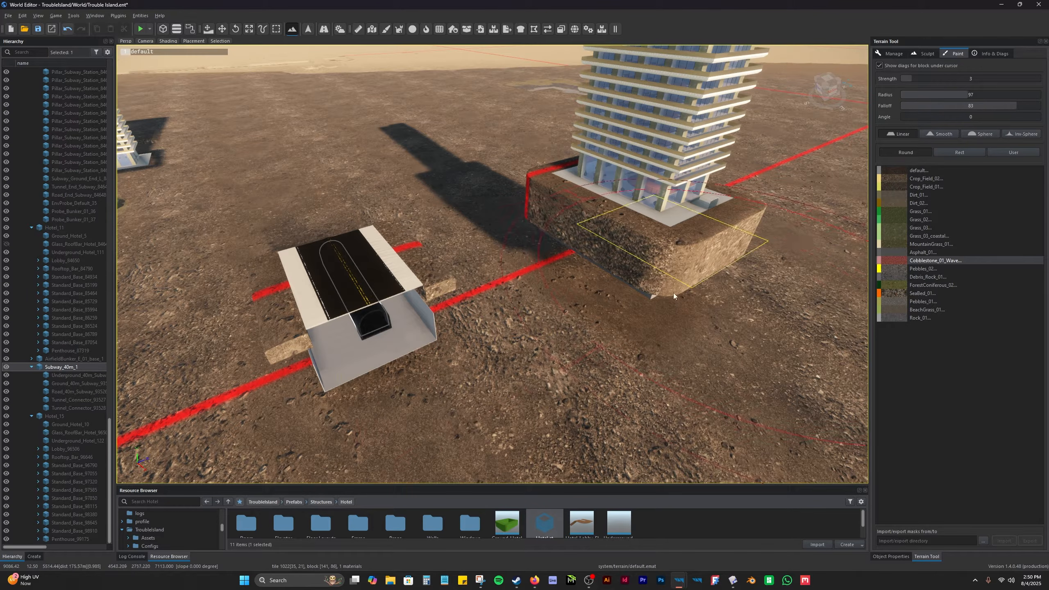
Paint the Asphalt_01 surface over the terrain around the subway section and part of the hotel's ground block.
{"action": "left_click", "coordinate": [925, 253]}
{"action": "left_click", "coordinate": [419, 317]}
{"action": "mouse_move", "coordinate": [419, 316]}
{"action": "left_mouse_down"}
{"action": "mouse_move", "coordinate": [356, 277]}
{"action": "mouse_move", "coordinate": [415, 322]}
{"action": "left_mouse_up"}
Examine the painted surface on the hotel's ground block and the subway section's earth pieces.
{"action": "mouse_move", "coordinate": [731, 359]}
{"action": "right_mouse_down"}
{"action": "mouse_move", "coordinate": [674, 351]}
{"action": "mouse_move", "coordinate": [525, 272]}
{"action": "right_mouse_up"}
{"action": "key", "text": "d"}
{"action": "key", "text": "w"}
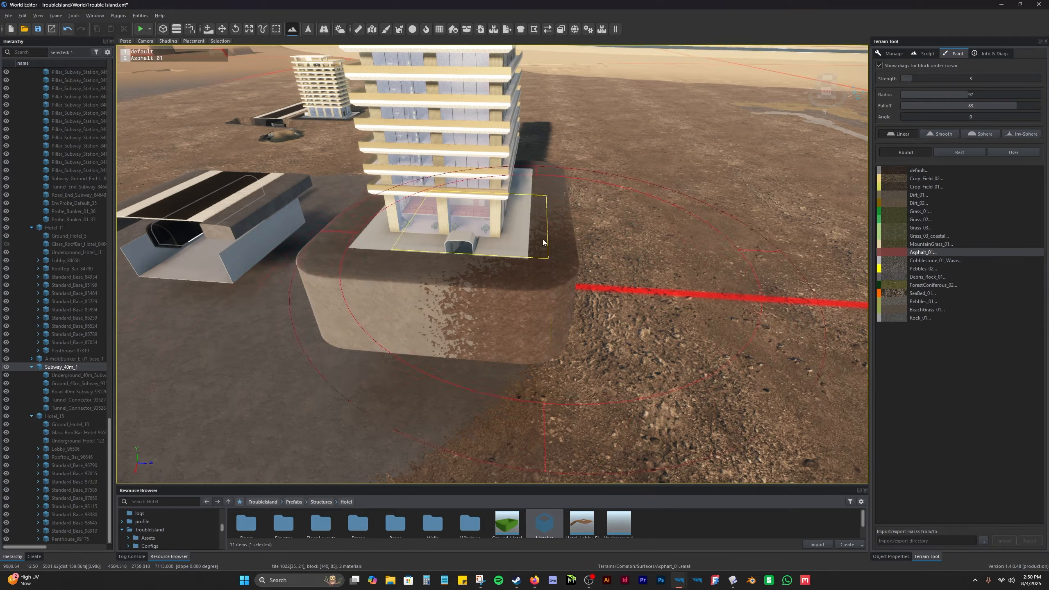
{"action": "key", "text": "a"}
{"action": "mouse_move", "coordinate": [524, 314]}
{"action": "right_mouse_down"}
{"action": "mouse_move", "coordinate": [506, 316]}
{"action": "mouse_move", "coordinate": [587, 333]}
{"action": "right_mouse_up"}
{"action": "right_click_drag", "start_coordinate": [622, 240], "coordinate": [640, 207]}
{"action": "key", "text": "w"}
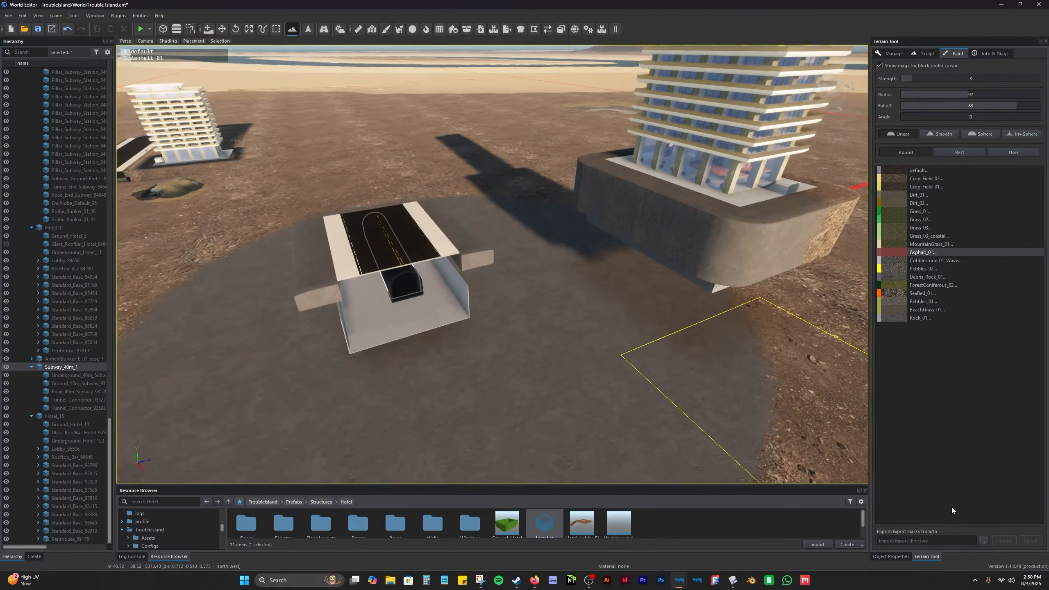
Leave terrain painting and select the Ground_40m_Subway piece with its object properties shown.
{"action": "left_click", "coordinate": [891, 557]}
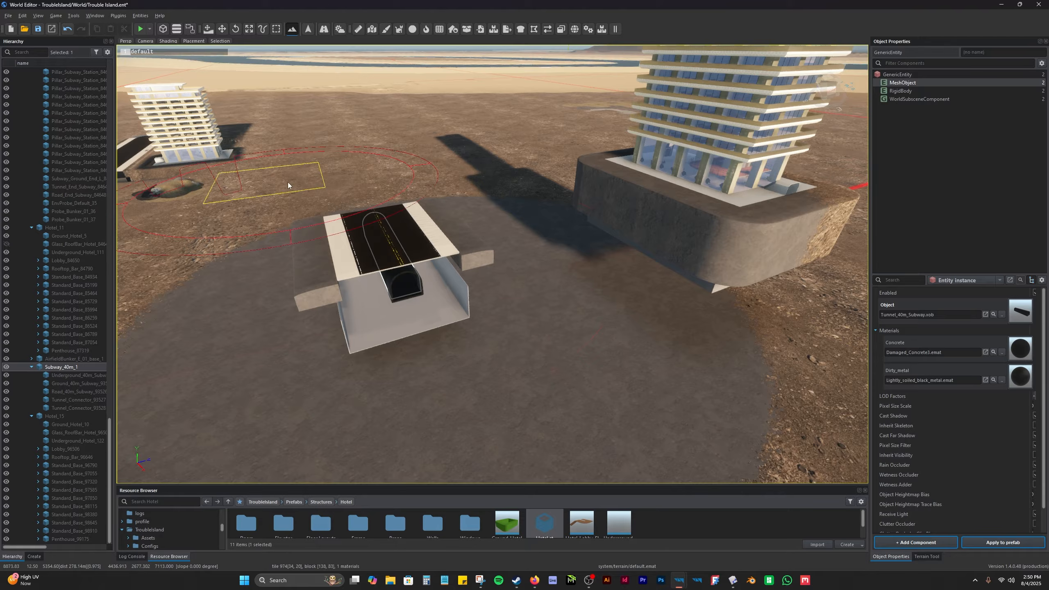
{"action": "left_click", "coordinate": [221, 29]}
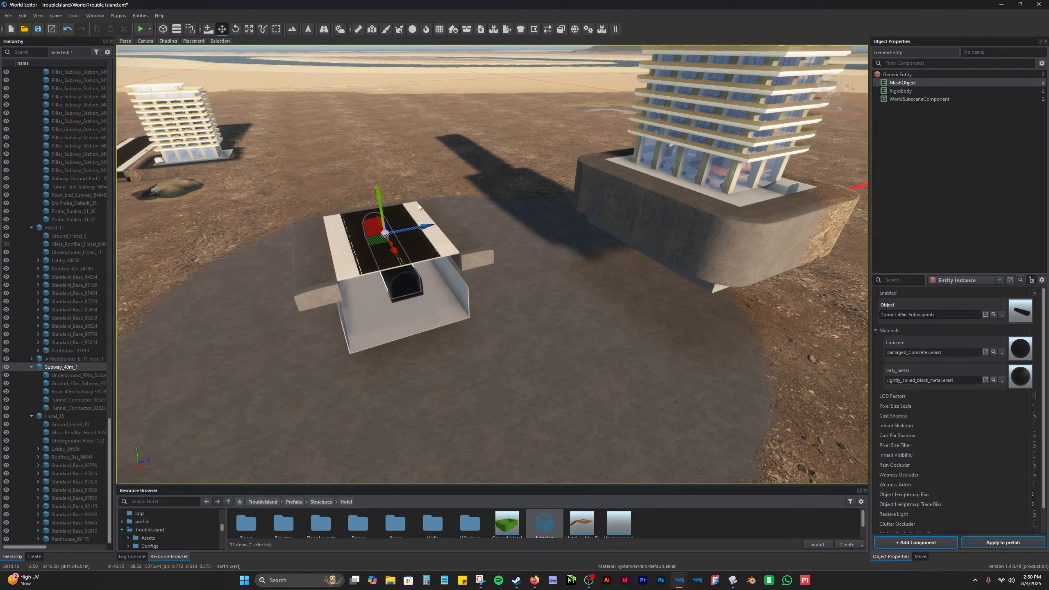
{"action": "left_click", "coordinate": [477, 245]}
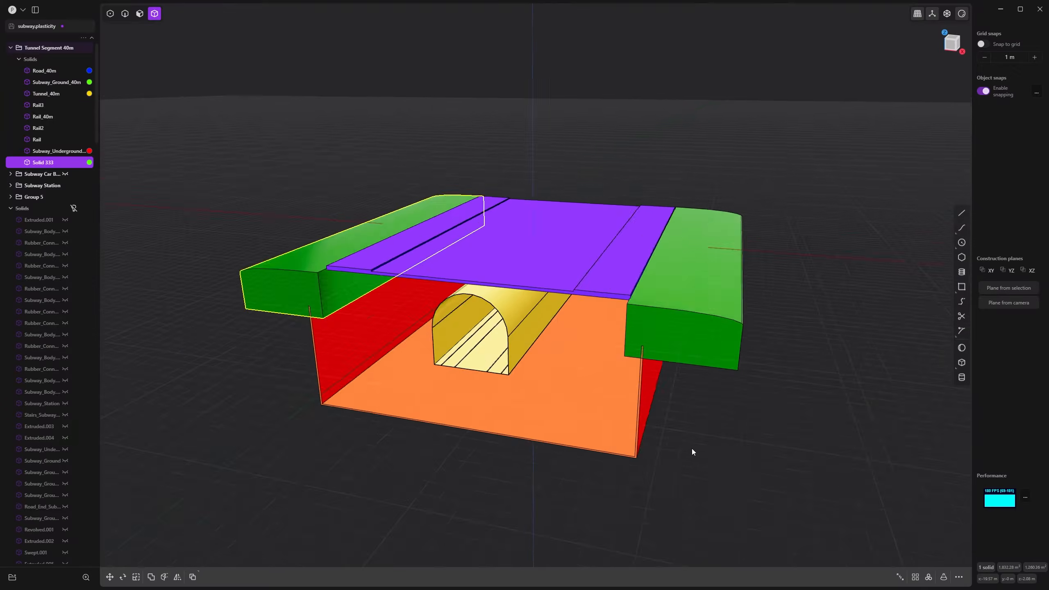
Switch to the subway.plasticity model in Plasticity and pick out the Subway_Underground shell and the Tunnel_40m solid in turn.
{"action": "middle_click_drag", "start_coordinate": [692, 448], "coordinate": [638, 428]}
{"action": "middle_click_drag", "start_coordinate": [565, 428], "coordinate": [580, 453], "text": "shift"}
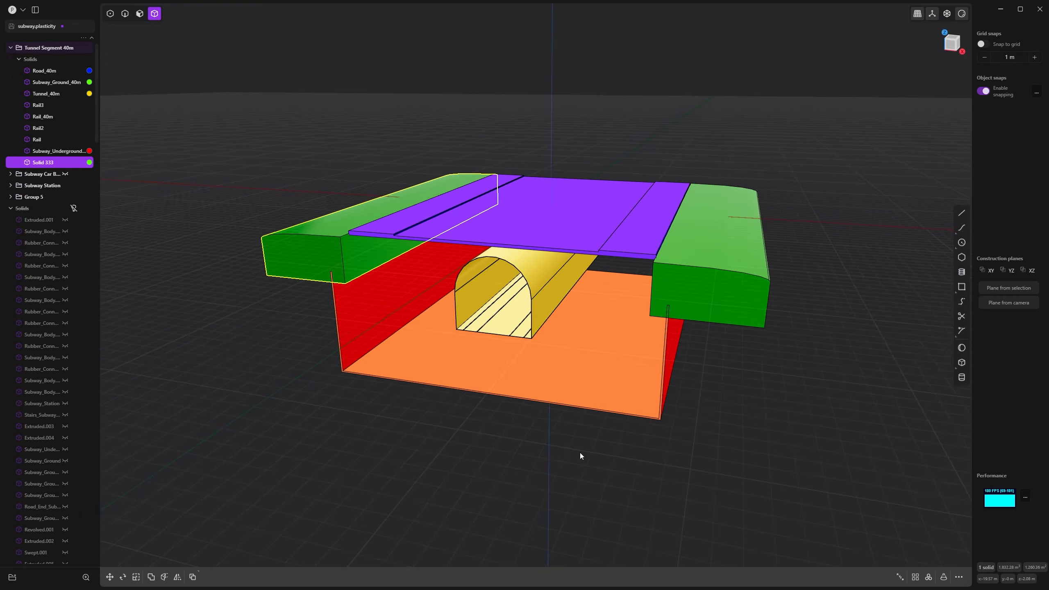
{"action": "left_click", "coordinate": [485, 451]}
{"action": "mouse_move", "coordinate": [485, 450]}
{"action": "middle_mouse_down"}
{"action": "mouse_move", "coordinate": [566, 459]}
{"action": "mouse_move", "coordinate": [477, 463]}
{"action": "middle_mouse_up"}
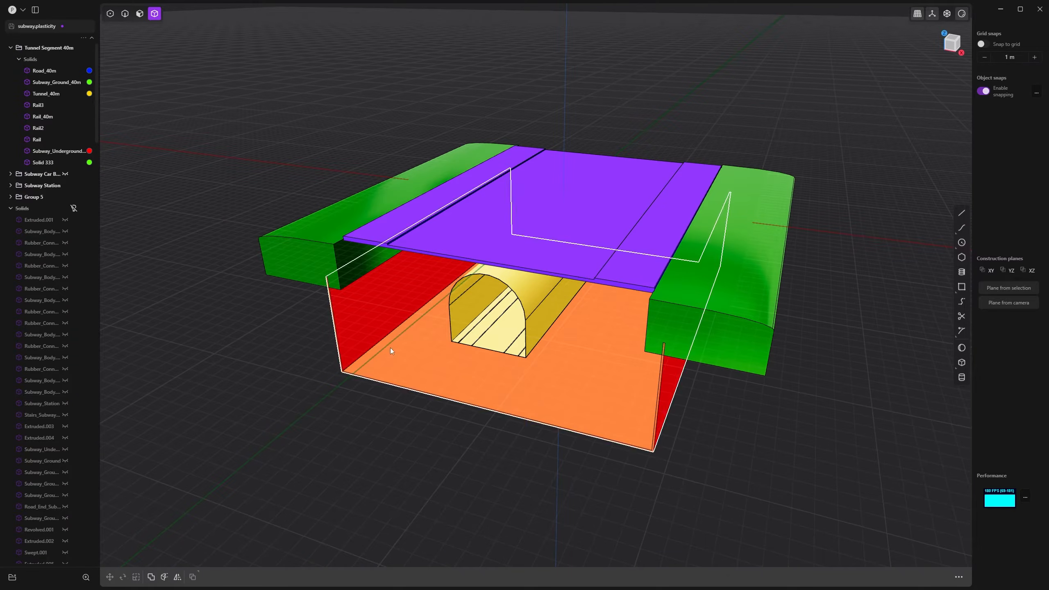
{"action": "left_click", "coordinate": [382, 323]}
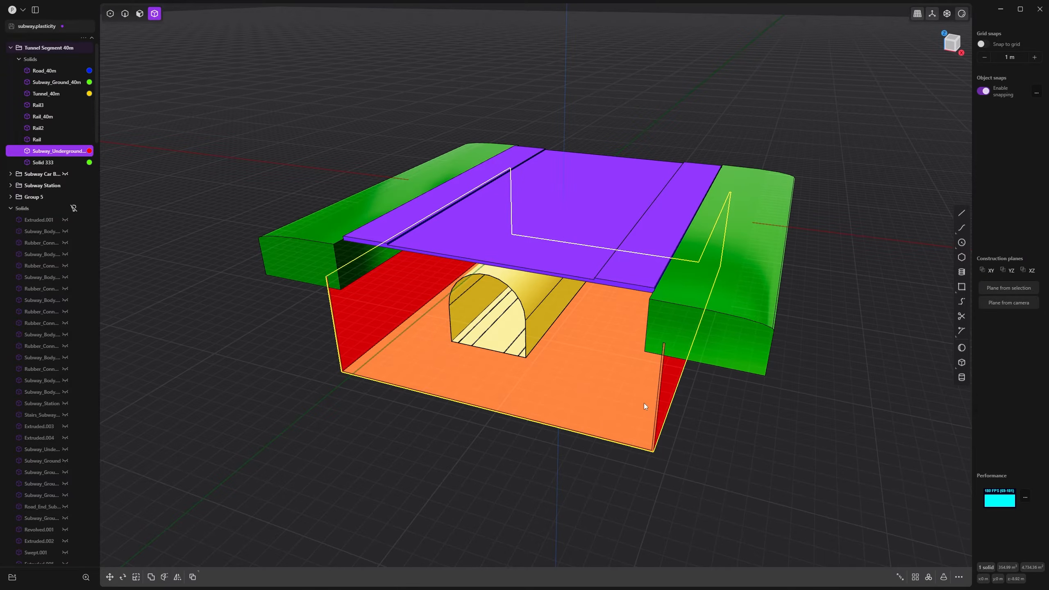
{"action": "left_click", "coordinate": [545, 289]}
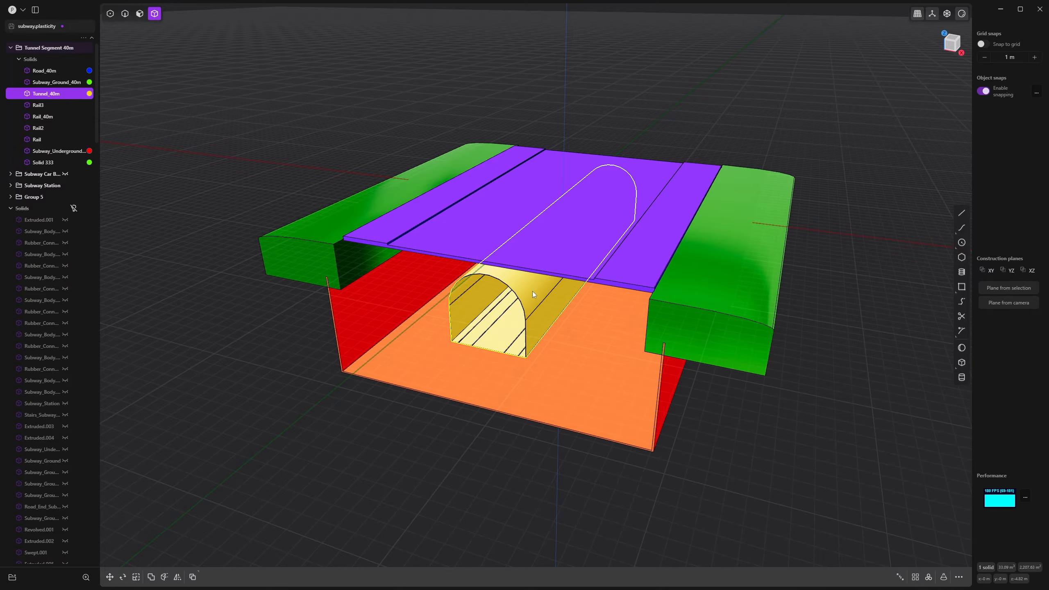
Select the road solid together with the green ground solids on both sides of it.
{"action": "left_click", "coordinate": [314, 238]}
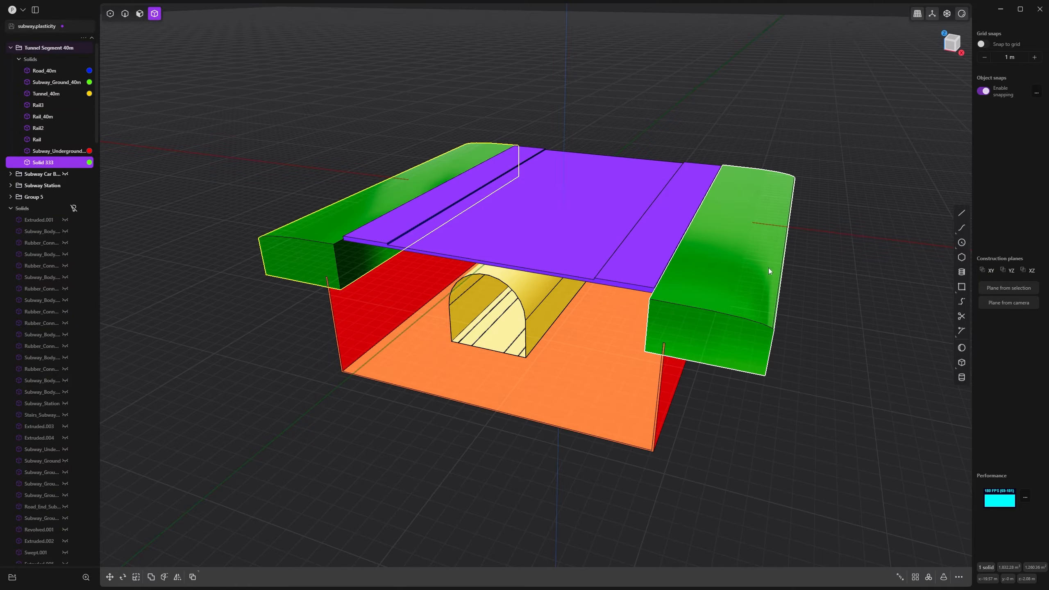
{"action": "left_click", "coordinate": [723, 267]}
{"action": "left_click", "coordinate": [643, 242], "text": "shift"}
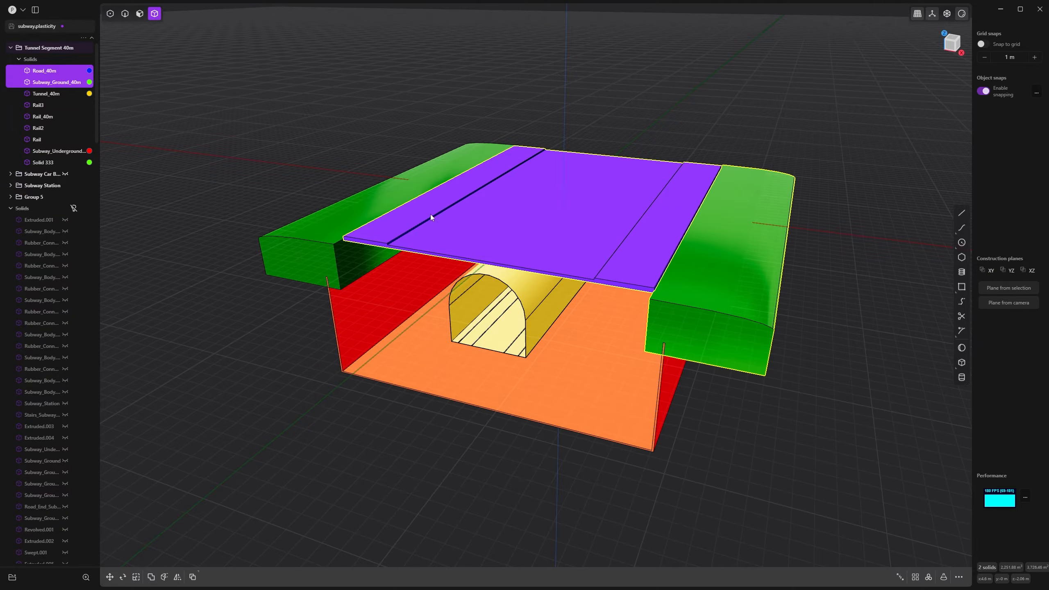
{"action": "left_click", "coordinate": [364, 202], "text": "shift"}
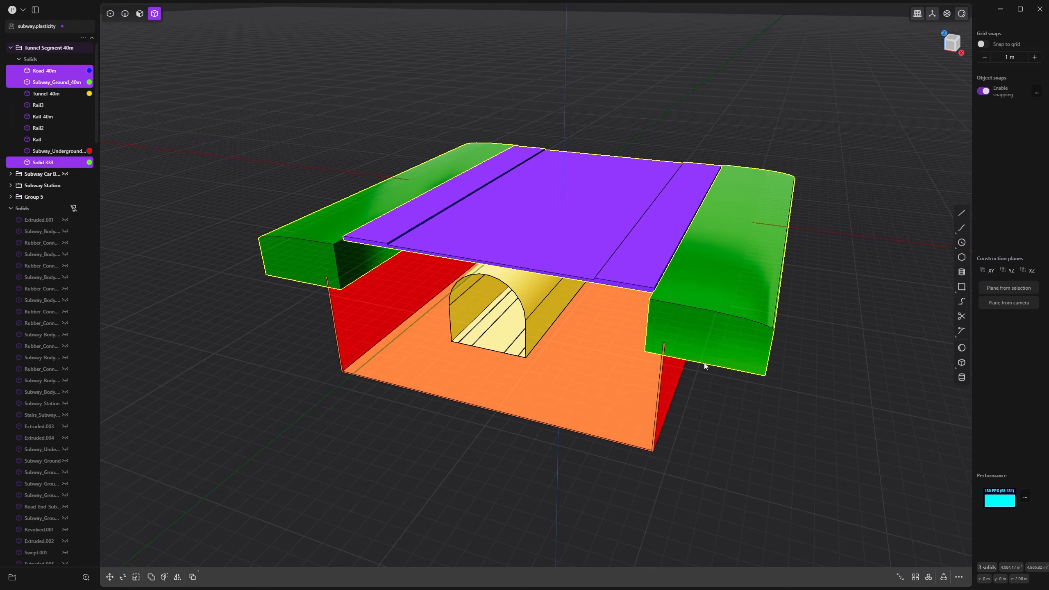
Examine up close where the green ground block meets the road edge and the red underground wall.
{"action": "middle_click_drag", "start_coordinate": [674, 474], "coordinate": [619, 468]}
{"action": "scroll", "coordinate": [617, 467], "scroll_direction": "up", "scroll_amount": 5}
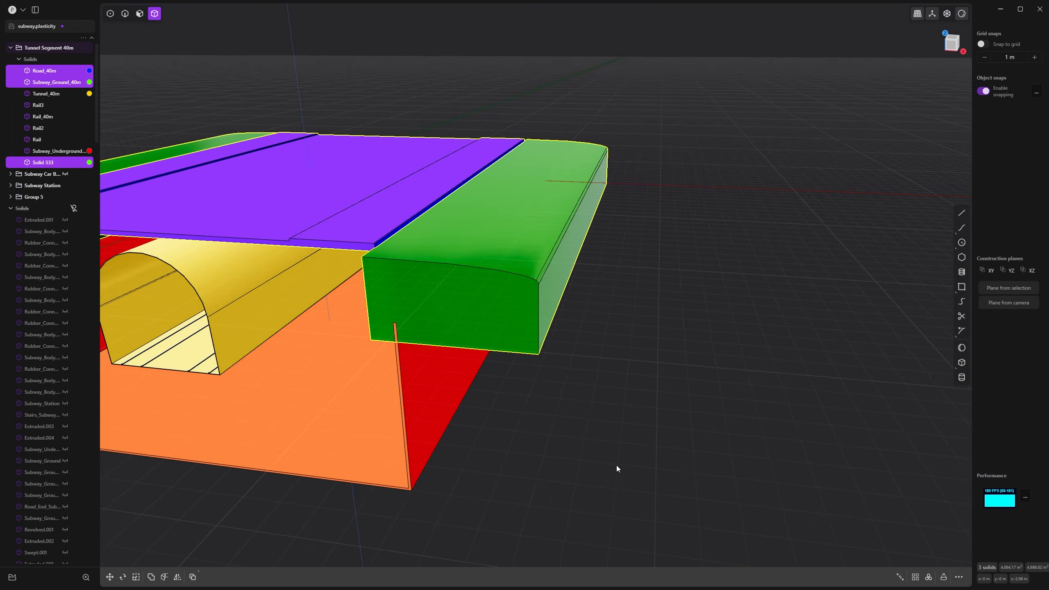
{"action": "middle_click_drag", "start_coordinate": [518, 463], "coordinate": [584, 542], "text": "shift"}
{"action": "scroll", "coordinate": [586, 545], "scroll_direction": "up", "scroll_amount": 2}
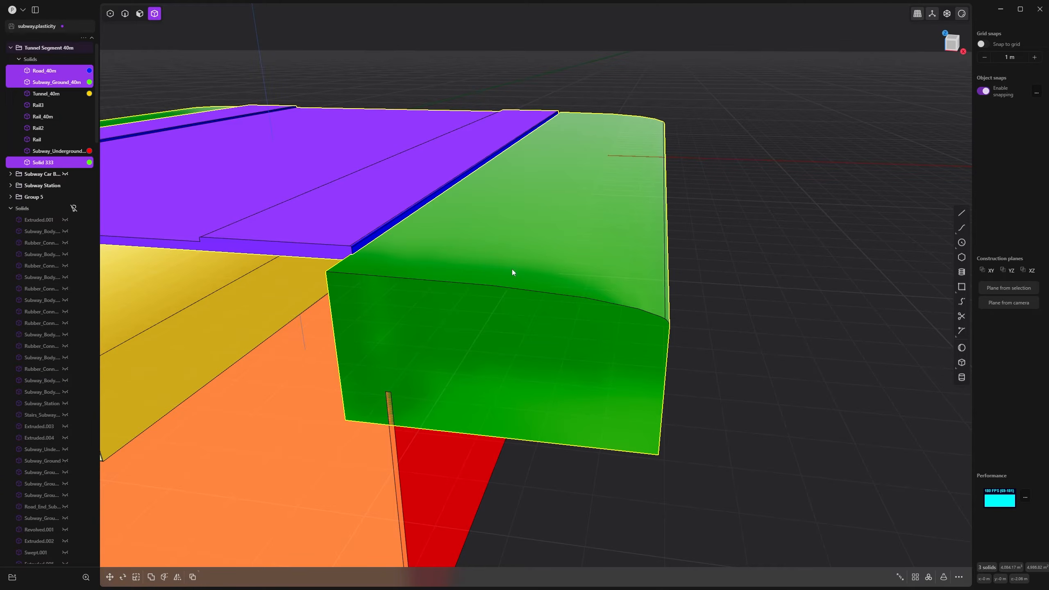
{"action": "scroll", "coordinate": [603, 259], "scroll_direction": "down", "scroll_amount": 8}
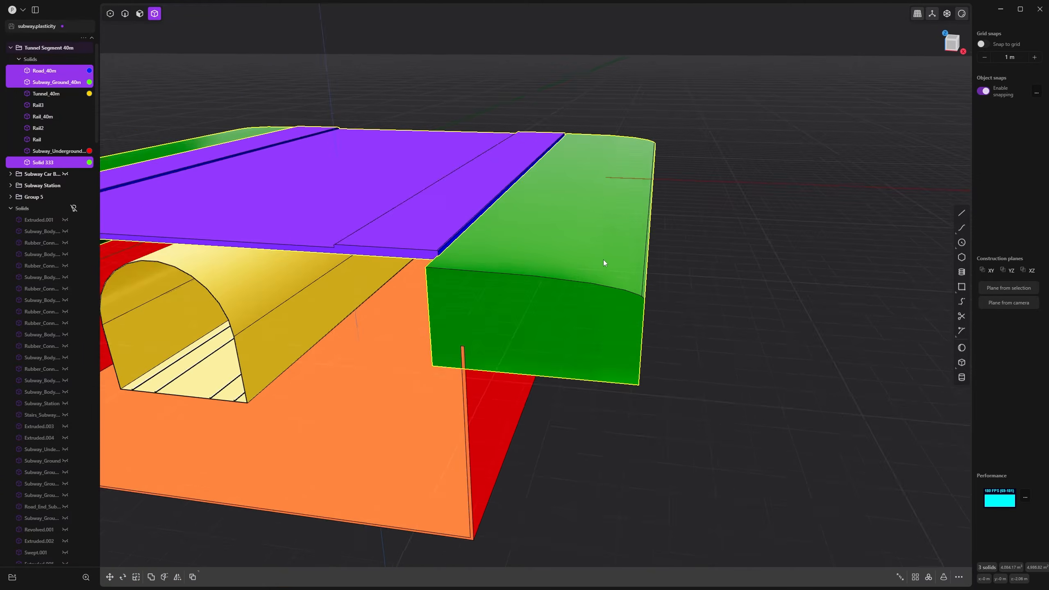
{"action": "middle_click_drag", "start_coordinate": [631, 364], "coordinate": [759, 414], "text": "shift"}
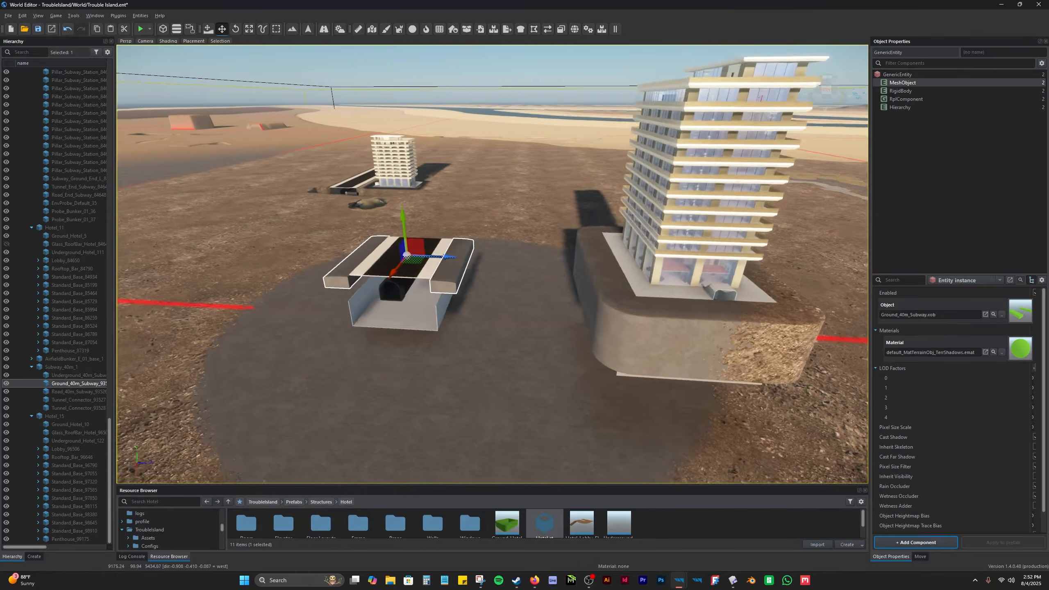
Switch back to World Editor, select the Underground_40m_Subway piece and show its entity-level terrain settings in a wider properties panel.
{"action": "right_click_drag", "start_coordinate": [682, 430], "coordinate": [679, 415]}
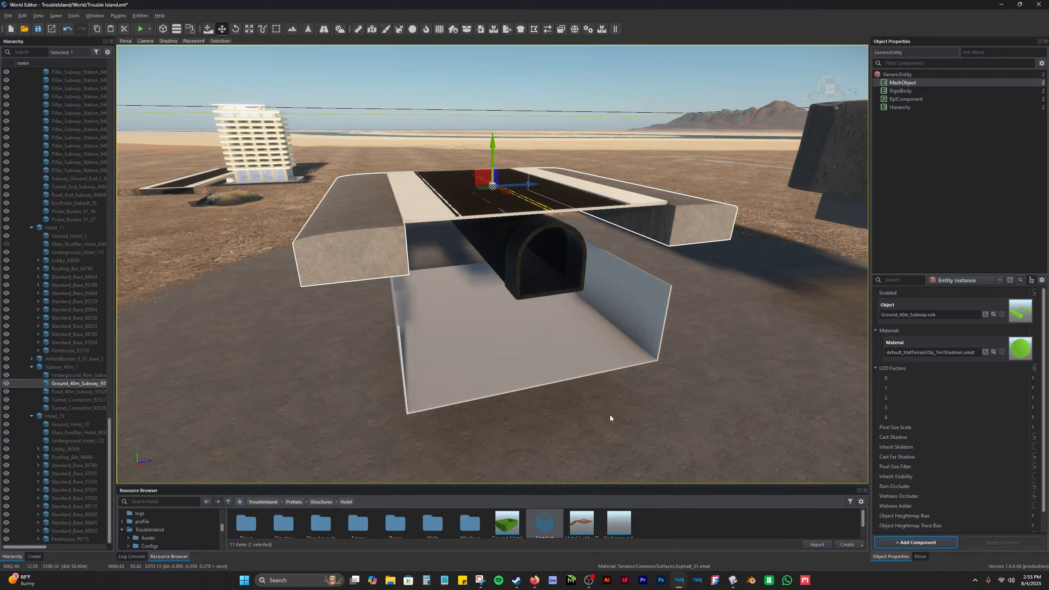
{"action": "left_click", "coordinate": [536, 386]}
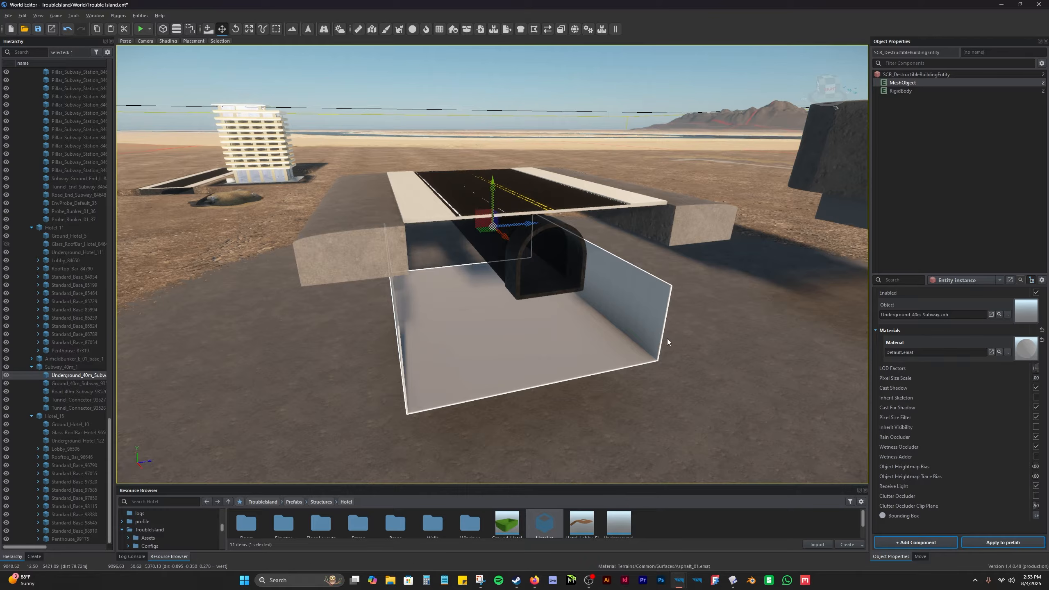
{"action": "left_click", "coordinate": [918, 75]}
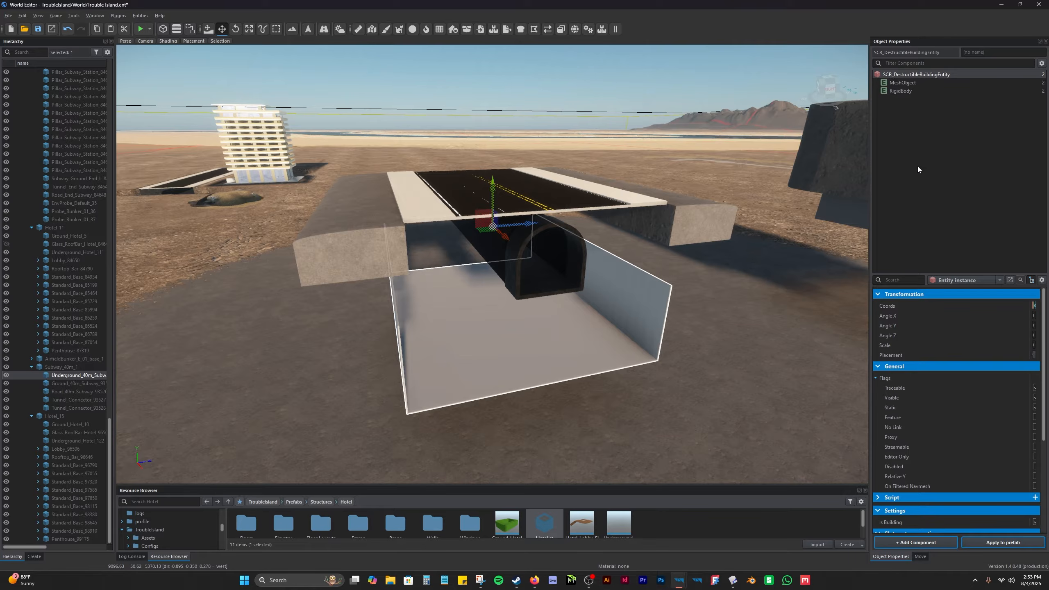
{"action": "scroll", "coordinate": [892, 351], "scroll_direction": "down", "scroll_amount": 5}
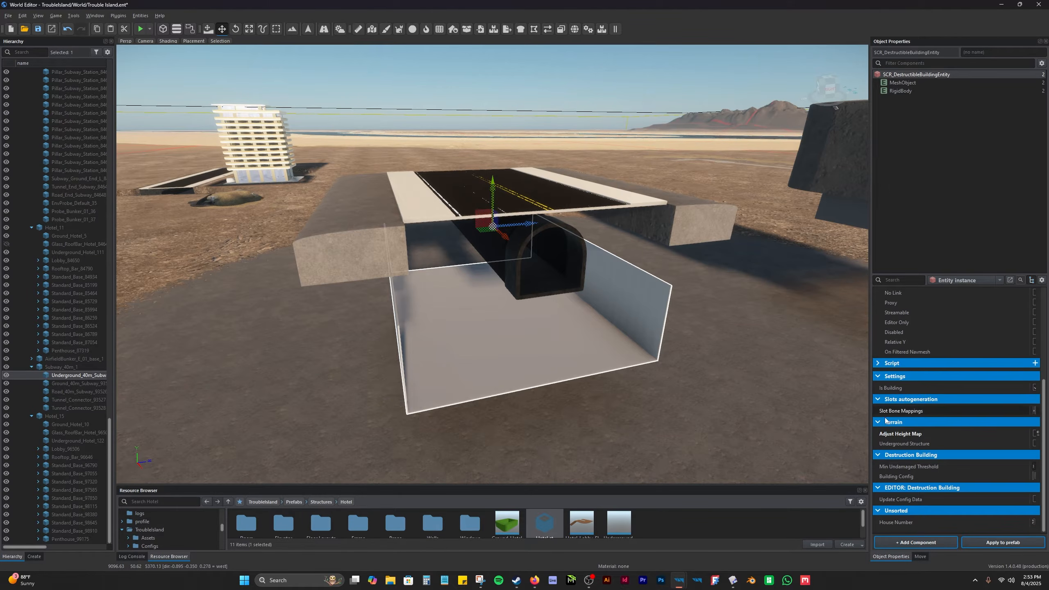
{"action": "left_click_drag", "start_coordinate": [869, 428], "coordinate": [770, 430]}
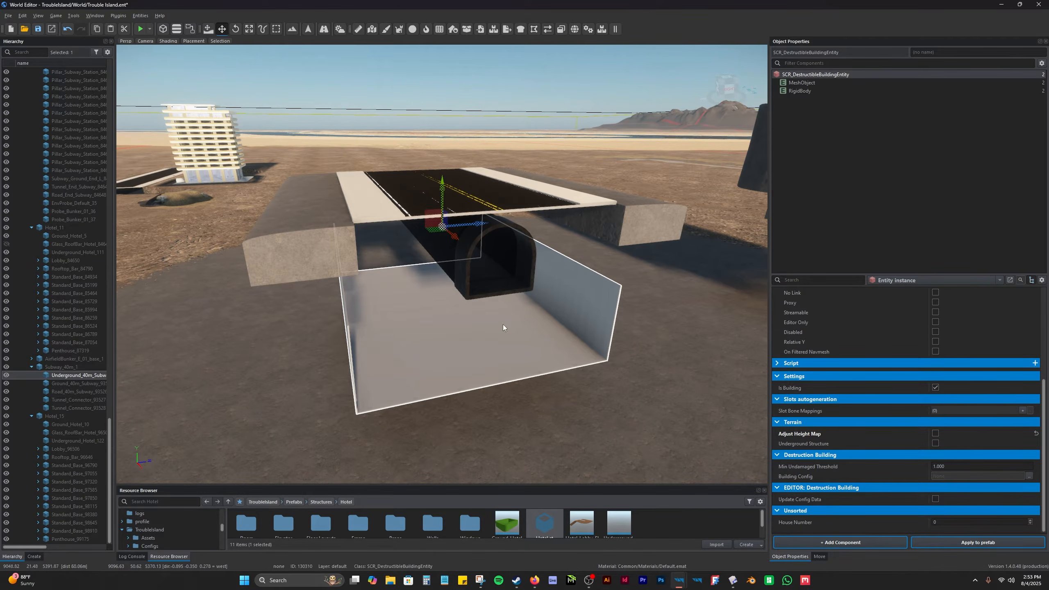
Examine the open end of the placed subway road section and the tunnel cavity beneath it.
{"action": "right_click_drag", "start_coordinate": [445, 370], "coordinate": [347, 360]}
{"action": "key", "text": "a"}
{"action": "key", "text": "w"}
{"action": "right_click_drag", "start_coordinate": [330, 325], "coordinate": [341, 342]}
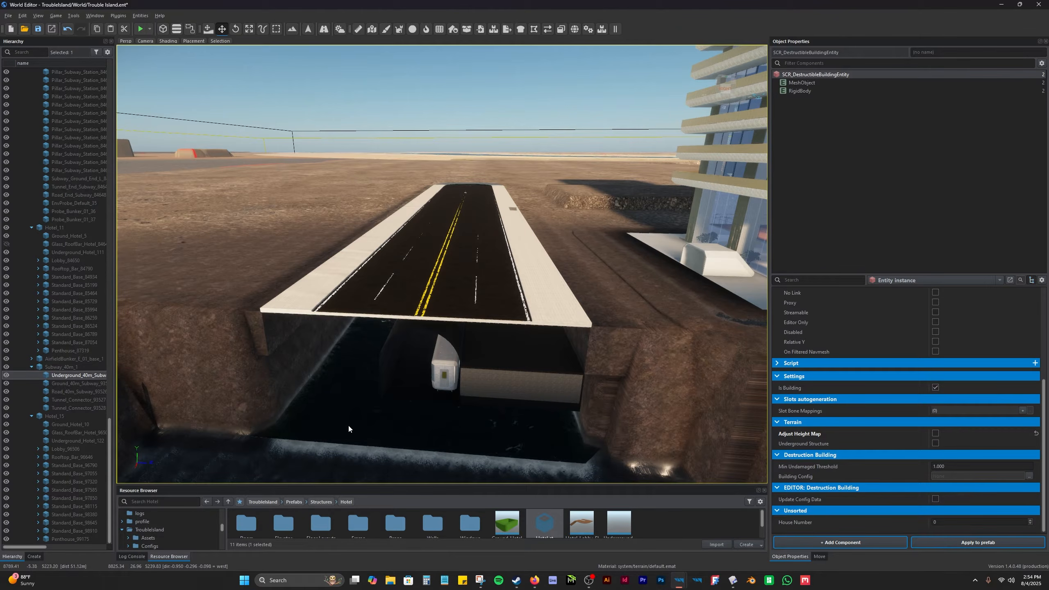
Select the Subway_Station_Furnished prefab, followed by the neighbouring Hotel_11 prefab, to compare their terrain settings.
{"action": "left_click", "coordinate": [497, 355]}
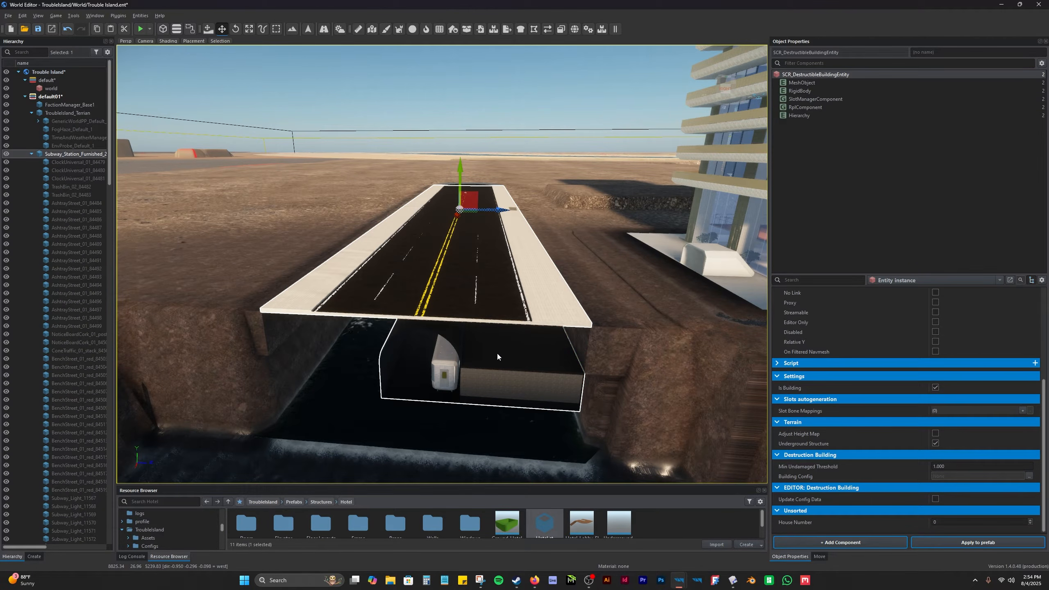
{"action": "right_click_drag", "start_coordinate": [602, 384], "coordinate": [549, 300]}
{"action": "key", "text": "w"}
{"action": "right_click_drag", "start_coordinate": [537, 260], "coordinate": [583, 285]}
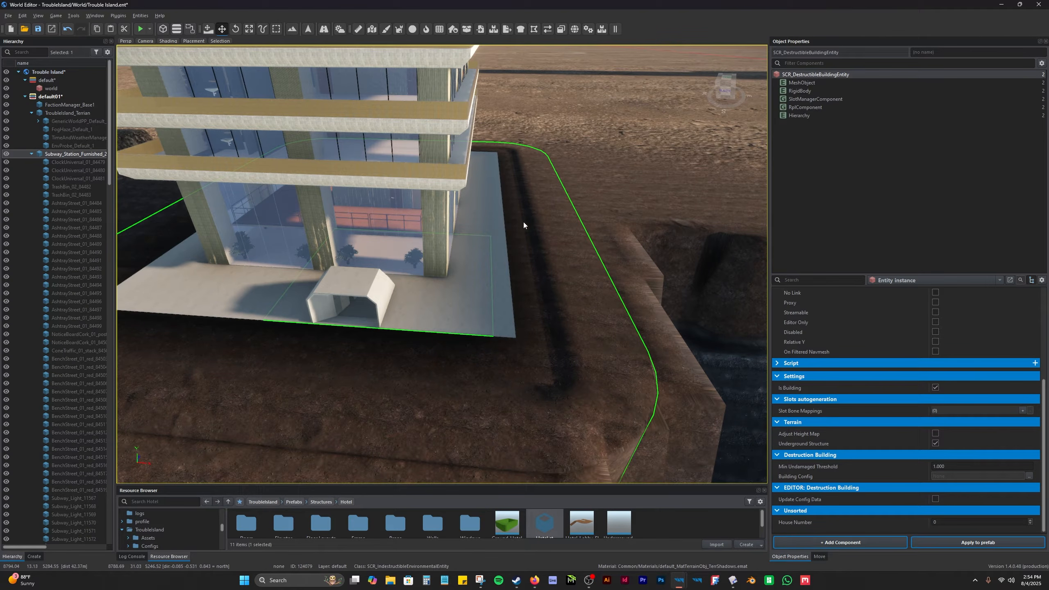
{"action": "left_click", "coordinate": [487, 317]}
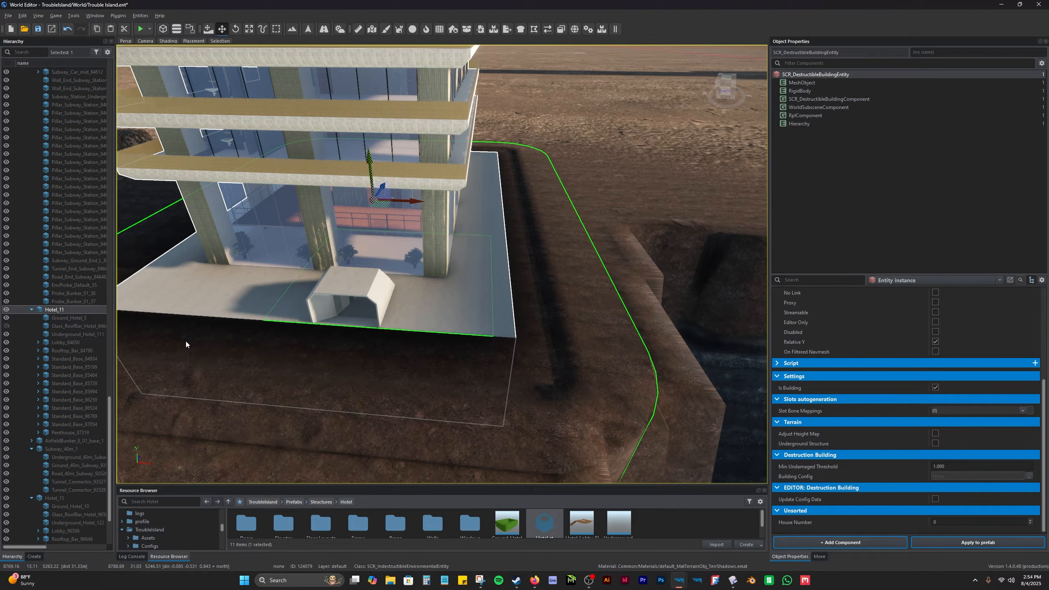
Select the Underground_40m_Subway piece of the raised subway section and enable its Adjust Height Map setting.
{"action": "key", "text": "s"}
{"action": "key", "text": "d"}
{"action": "right_click_drag", "start_coordinate": [533, 342], "coordinate": [388, 341]}
{"action": "key", "text": "q"}
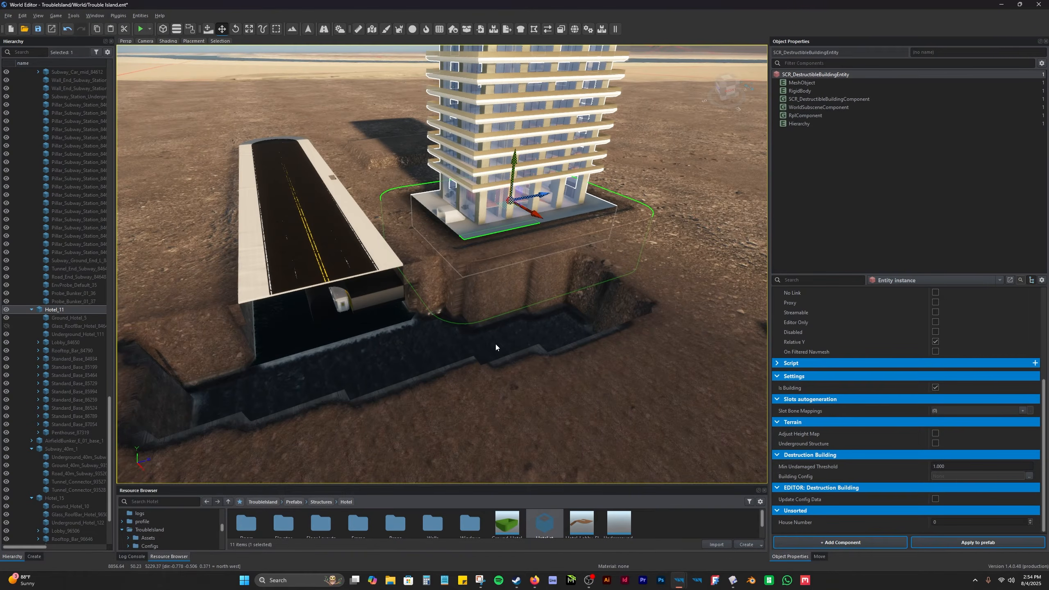
{"action": "right_click_drag", "start_coordinate": [370, 292], "coordinate": [368, 251]}
{"action": "key", "text": "s"}
{"action": "key", "text": "d"}
{"action": "key", "text": "d"}
{"action": "left_click", "coordinate": [407, 368]}
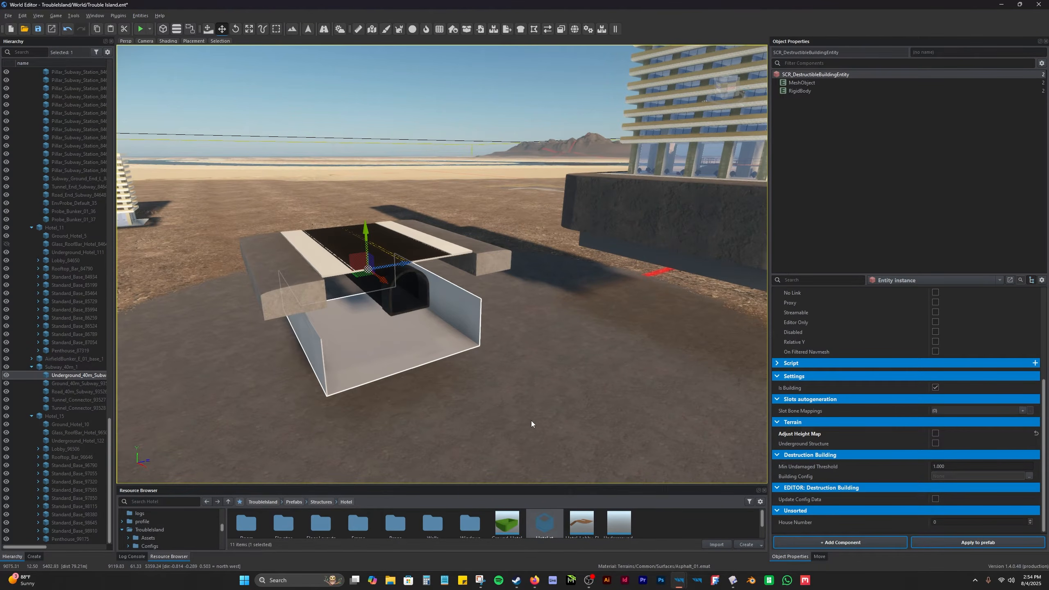
{"action": "left_click", "coordinate": [936, 433]}
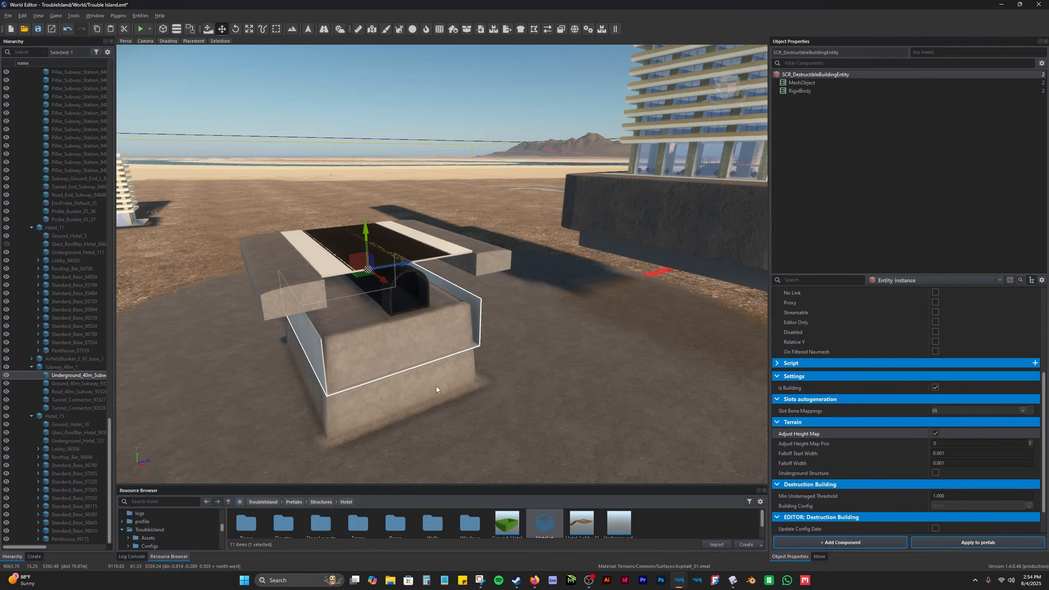
Lower the whole Subway_40m_1 prefab to ground level, at a Y coordinate of 12.75.
{"action": "right_click_drag", "start_coordinate": [404, 345], "coordinate": [329, 348]}
{"action": "key", "text": "d"}
{"action": "key", "text": "w"}
{"action": "key", "text": "a"}
{"action": "key", "text": "e"}
{"action": "key", "text": "s"}
{"action": "left_click", "coordinate": [418, 236]}
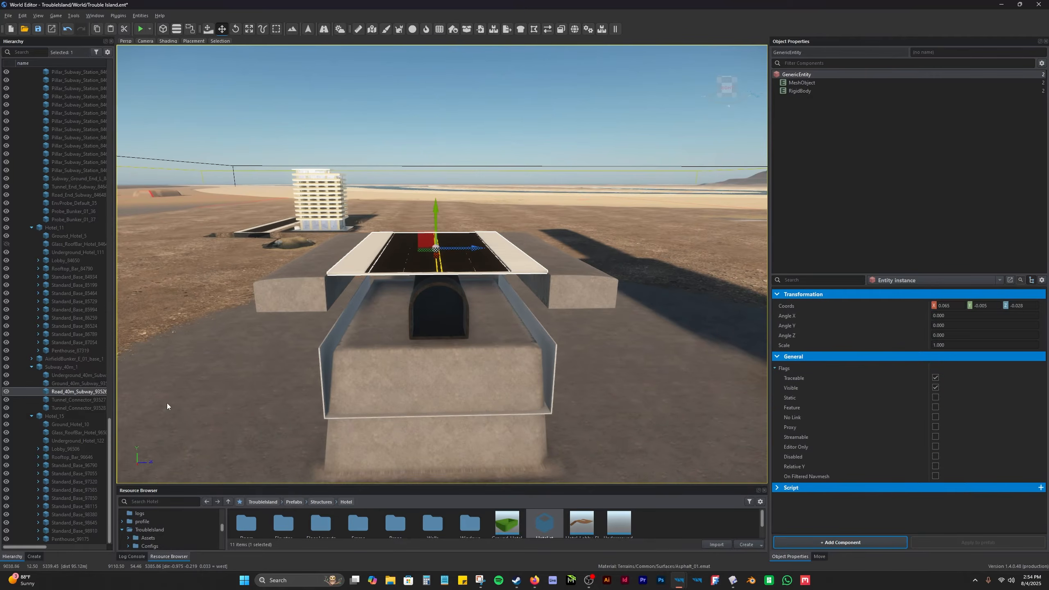
{"action": "left_click_drag", "start_coordinate": [438, 217], "coordinate": [443, 364]}
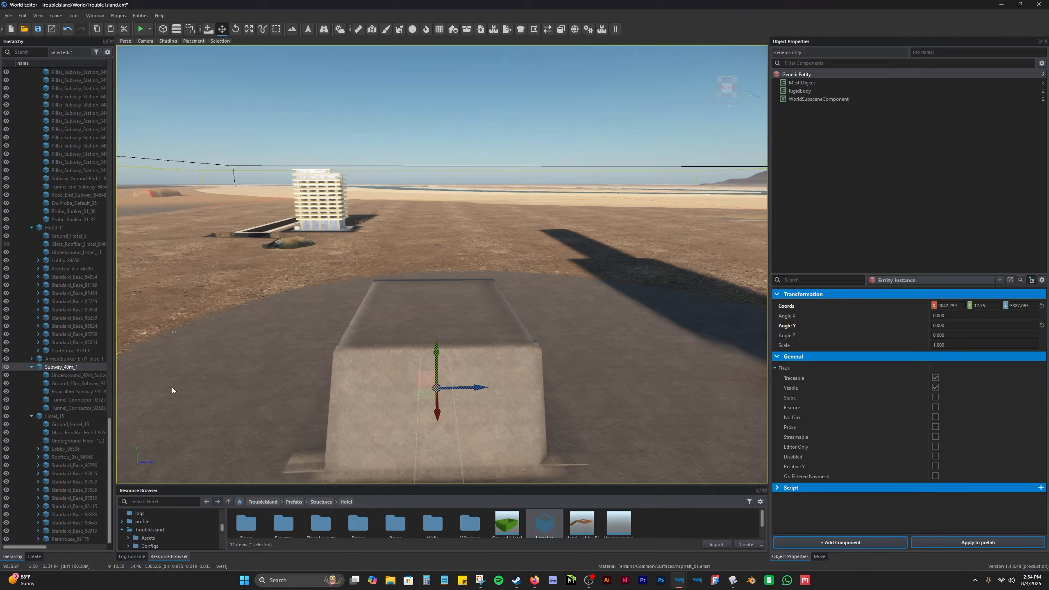
Refresh the terrain around Subway_40m_1 by turning Adjust Height Map off and on again for its underground piece.
{"action": "left_click", "coordinate": [62, 376]}
{"action": "scroll", "coordinate": [904, 407], "scroll_direction": "down", "scroll_amount": 5}
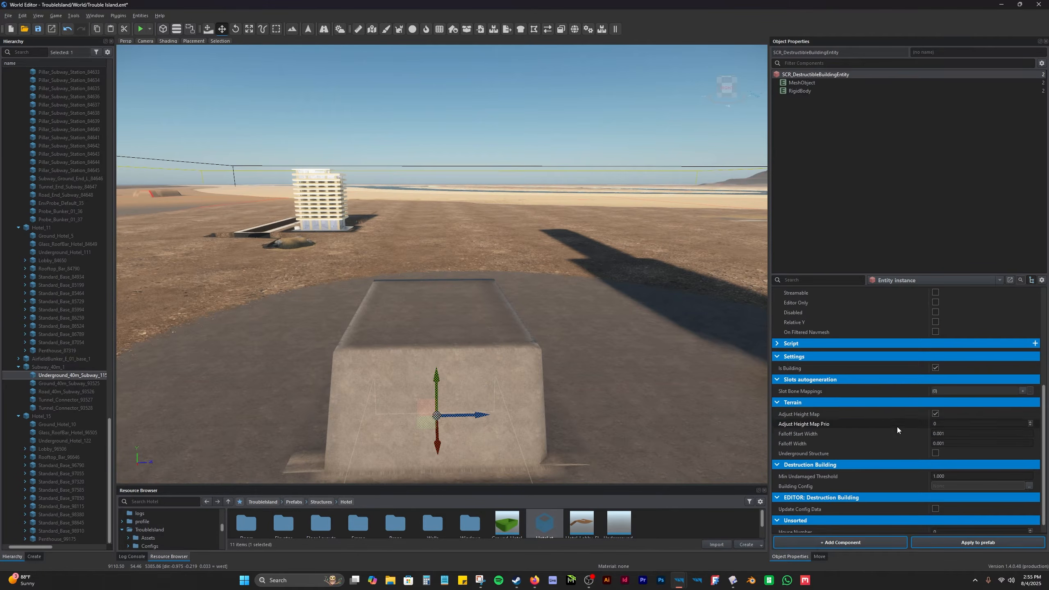
{"action": "left_click", "coordinate": [936, 414]}
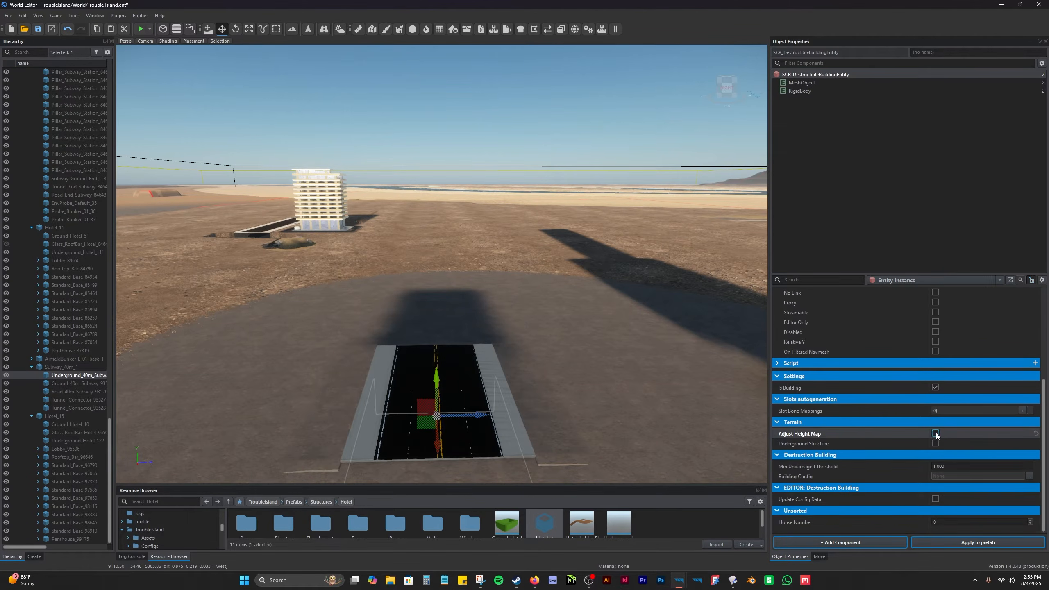
{"action": "left_click", "coordinate": [936, 433]}
Examine the edges of the lowered road section and the terrain directly around it.
{"action": "right_click_drag", "start_coordinate": [579, 314], "coordinate": [579, 343]}
{"action": "key", "text": "w"}
{"action": "key", "text": "a"}
{"action": "key", "text": "a"}
{"action": "key", "text": "w"}
{"action": "key", "text": "d"}
{"action": "key", "text": "d"}
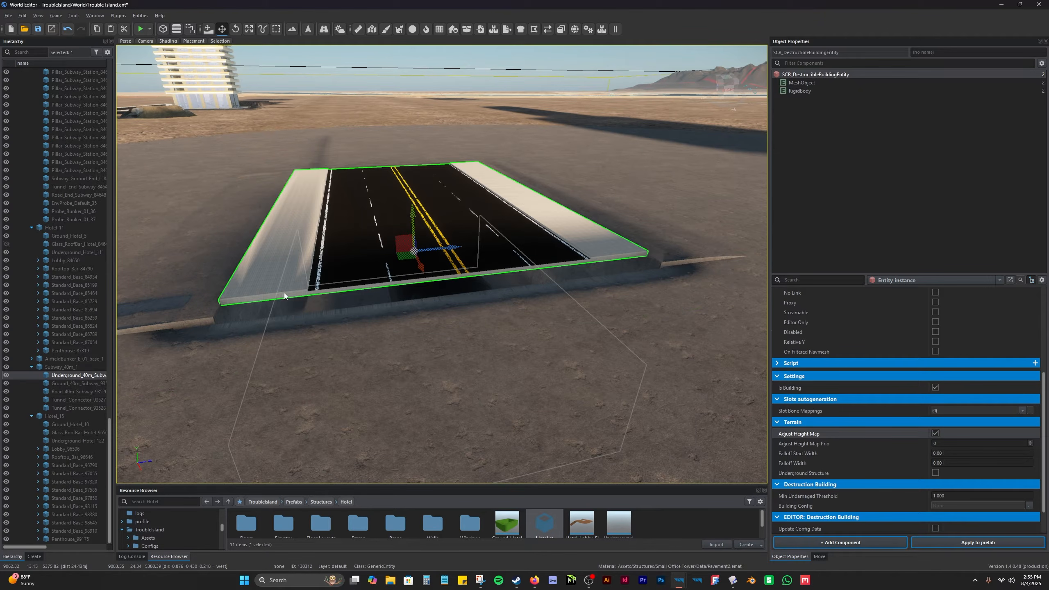
{"action": "key", "text": "d"}
{"action": "right_click_drag", "start_coordinate": [569, 275], "coordinate": [646, 285]}
{"action": "key", "text": "a"}
{"action": "key", "text": "s"}
{"action": "key", "text": "a"}
{"action": "right_click_drag", "start_coordinate": [479, 331], "coordinate": [543, 278]}
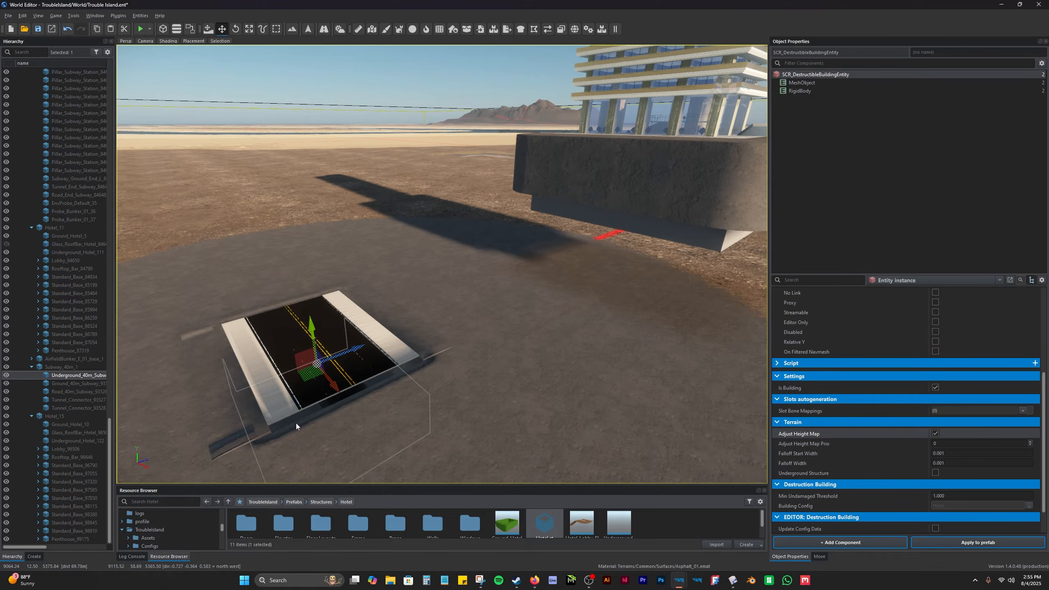
Duplicate the Subway_40m_1 prefab and place the copy end to end with the original, at X 9082.255.
{"action": "key", "text": "a"}
{"action": "right_click_drag", "start_coordinate": [379, 410], "coordinate": [420, 436]}
{"action": "key", "text": "w"}
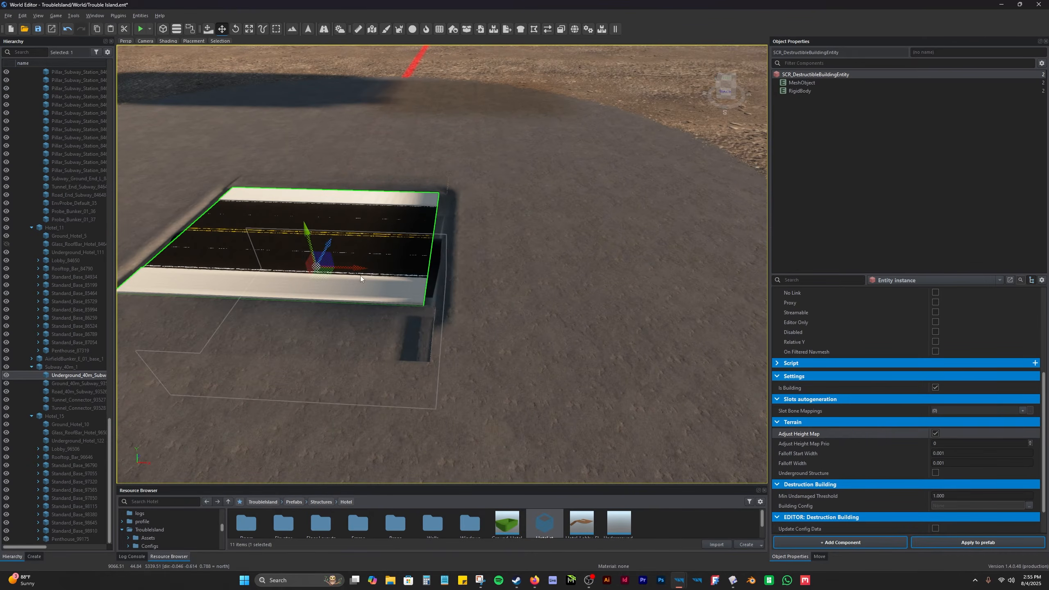
{"action": "left_click_drag", "start_coordinate": [363, 271], "coordinate": [531, 282]}
{"action": "left_click", "coordinate": [56, 358]}
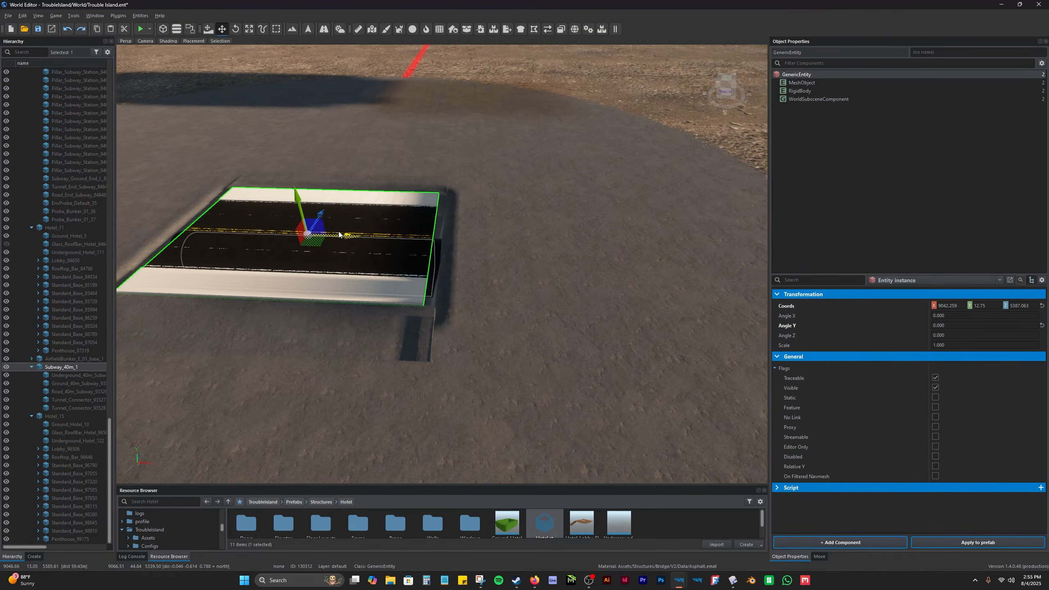
{"action": "left_click_drag", "start_coordinate": [350, 237], "coordinate": [603, 248]}
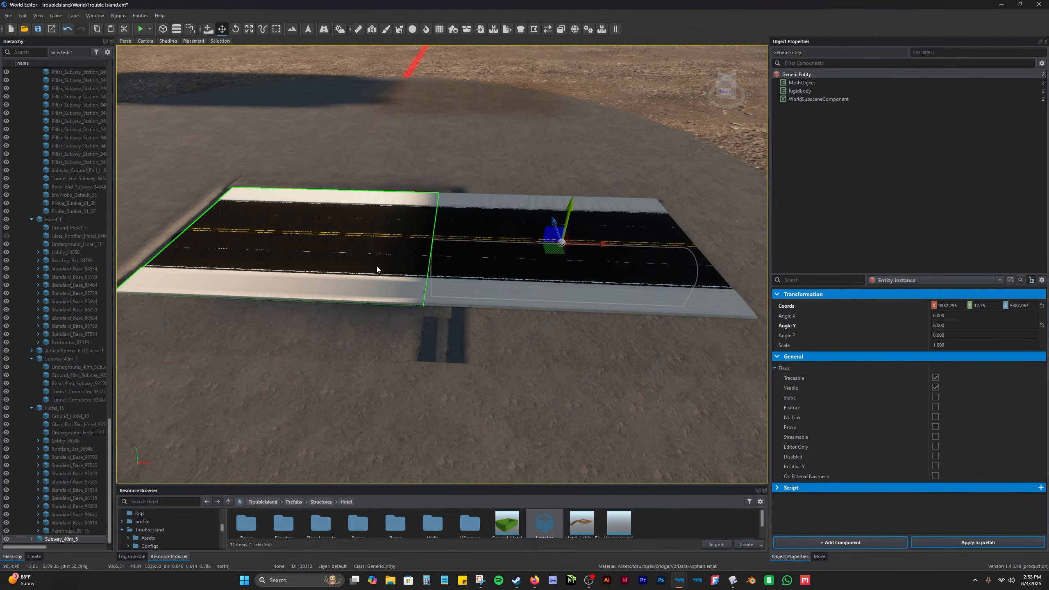
Expand the duplicated Subway_40m_5 prefab in the hierarchy and select its Underground_40m_Subway piece.
{"action": "key", "text": "d"}
{"action": "right_click_drag", "start_coordinate": [494, 412], "coordinate": [330, 386]}
{"action": "left_click", "coordinate": [31, 540]}
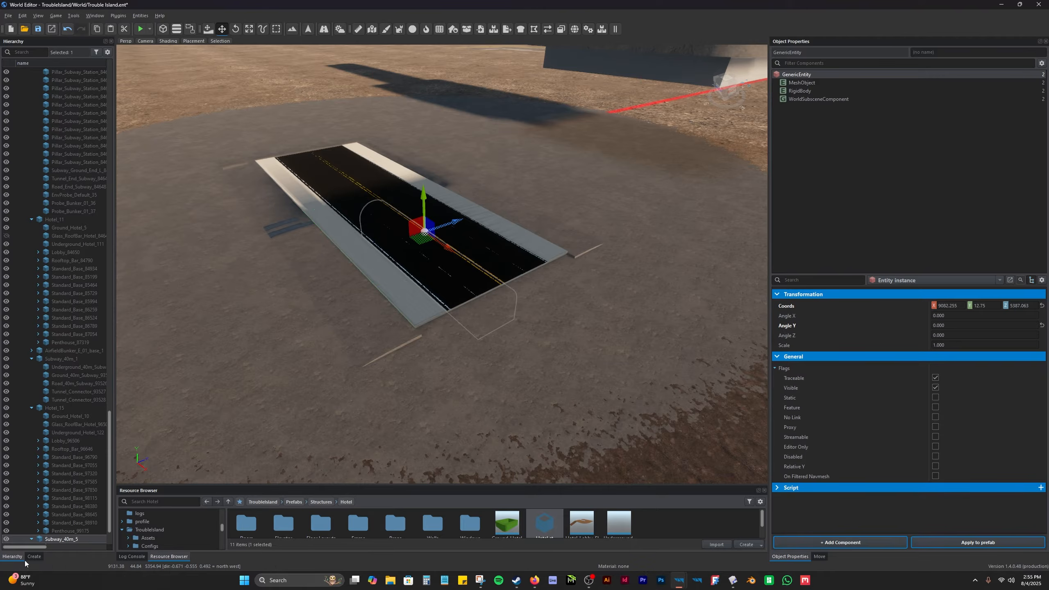
{"action": "scroll", "coordinate": [82, 513], "scroll_direction": "down", "scroll_amount": 2}
{"action": "left_click", "coordinate": [89, 506]}
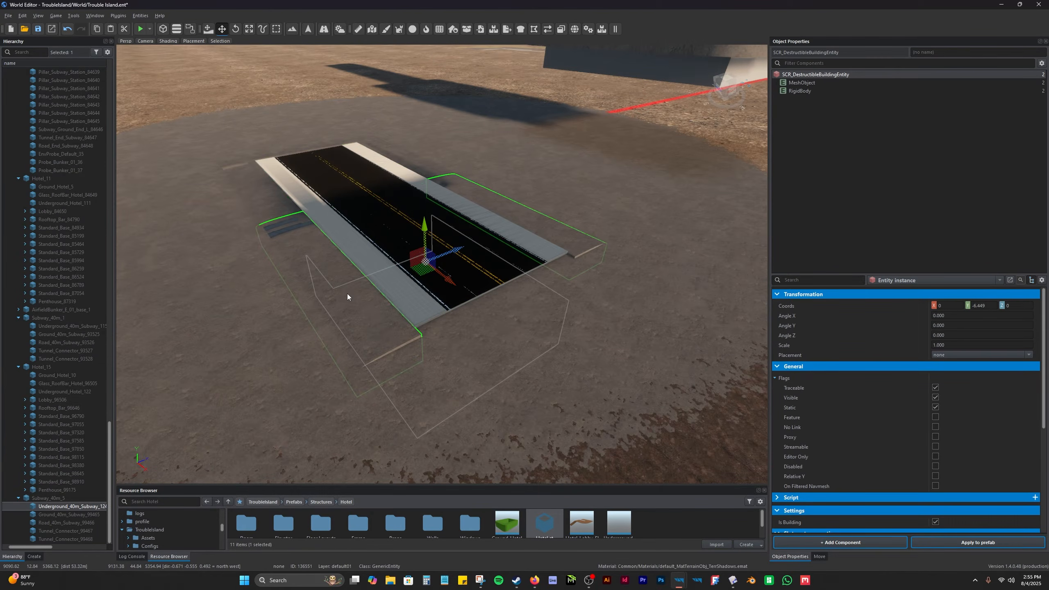
From inside the tunnel, turn Adjust Height Map off and on again for the new section's underground piece.
{"action": "right_click_drag", "start_coordinate": [348, 294], "coordinate": [81, 258]}
{"action": "key", "text": "w"}
{"action": "key", "text": "d"}
{"action": "key", "text": "w"}
{"action": "key", "text": "d"}
{"action": "key", "text": "w"}
{"action": "right_click_drag", "start_coordinate": [431, 228], "coordinate": [422, 225]}
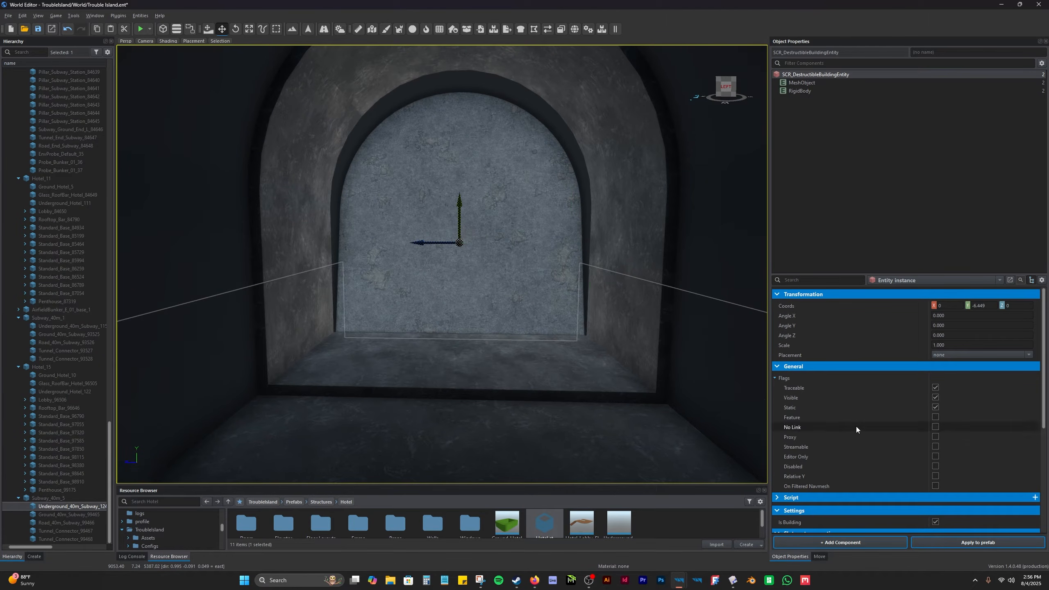
{"action": "scroll", "coordinate": [846, 411], "scroll_direction": "down", "scroll_amount": 5}
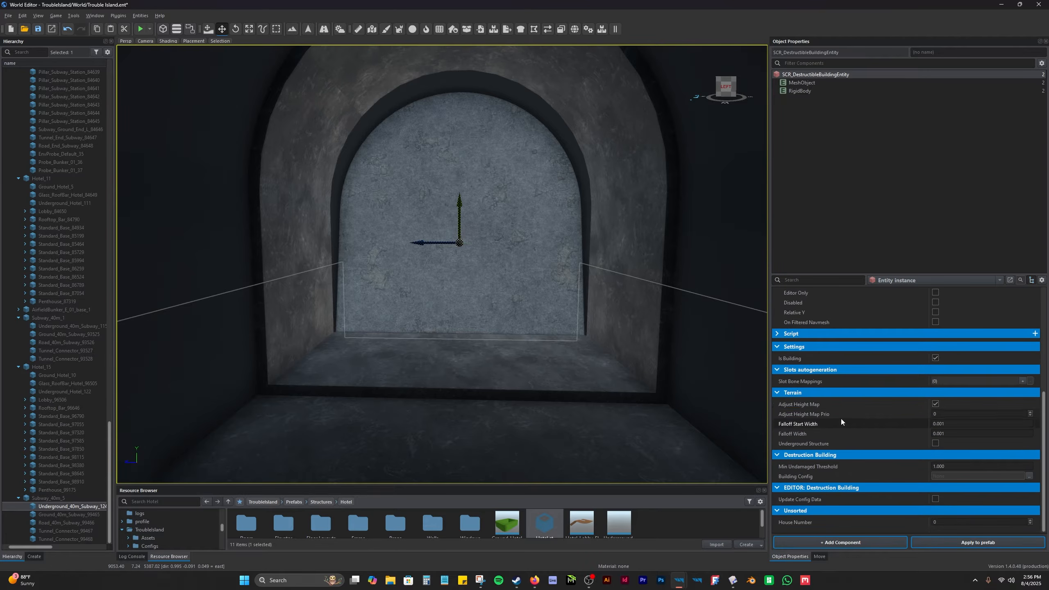
{"action": "left_click", "coordinate": [936, 404]}
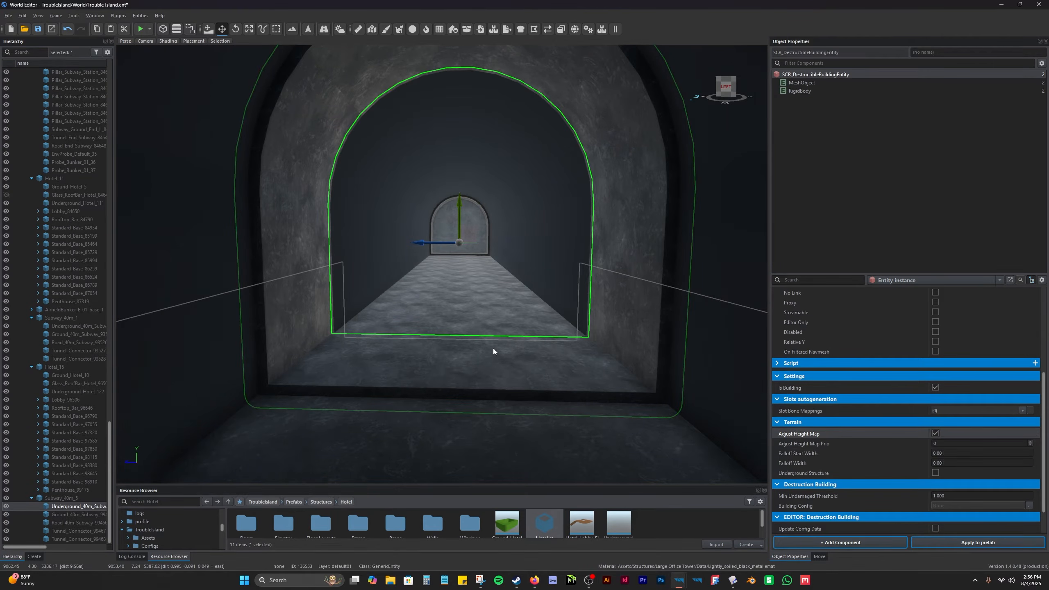
Inspect the inside of the connected tunnel up to its far end, and the road surface above it.
{"action": "key", "text": "w"}
{"action": "right_click_drag", "start_coordinate": [492, 352], "coordinate": [492, 348]}
{"action": "key", "text": "w"}
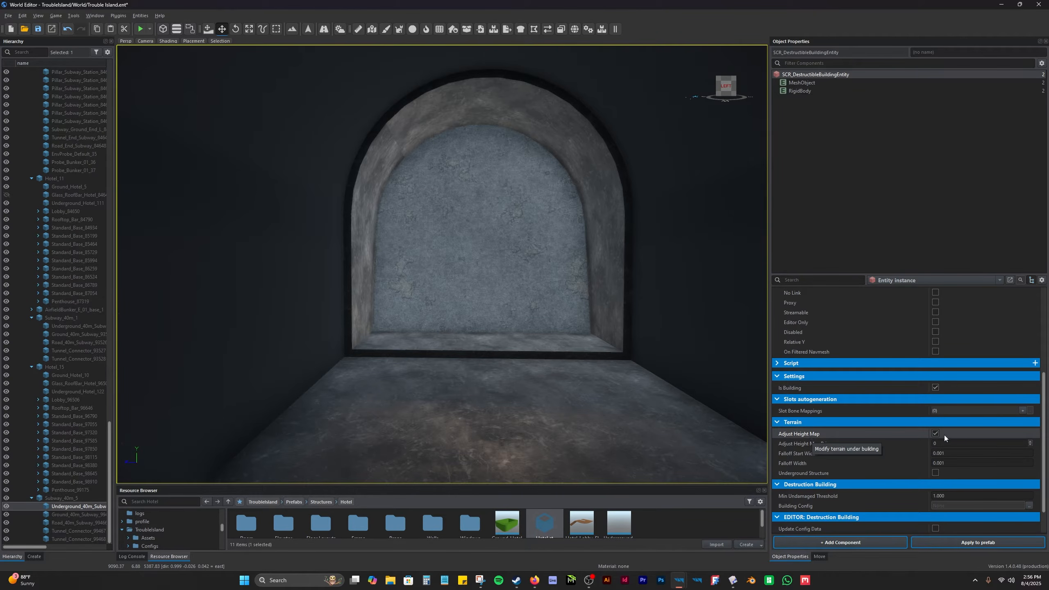
{"action": "key", "text": "q"}
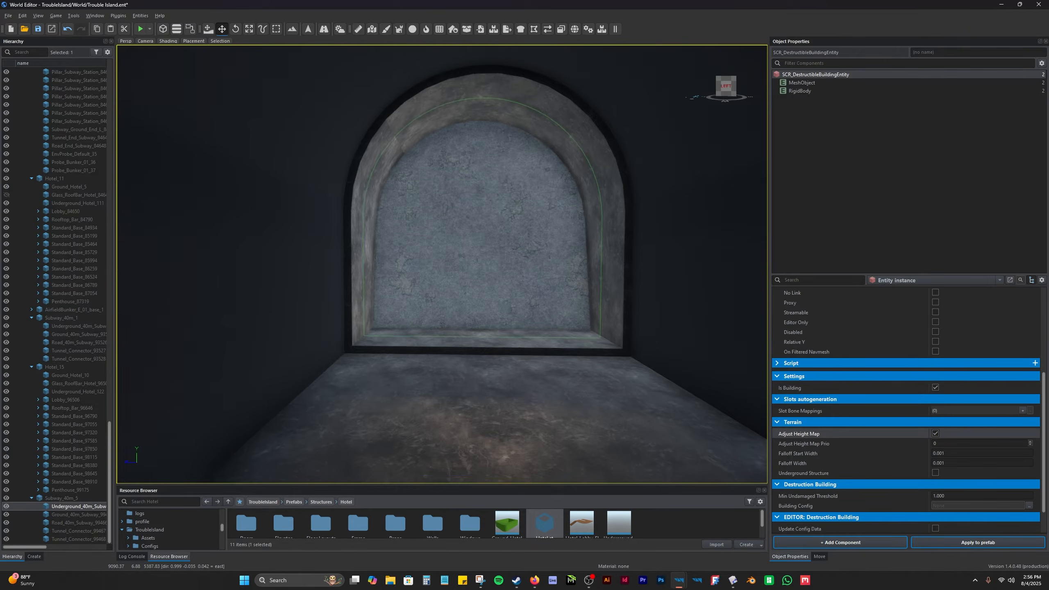
{"action": "right_click_drag", "start_coordinate": [414, 364], "coordinate": [685, 403]}
{"action": "key", "text": "w"}
{"action": "key", "text": "s"}
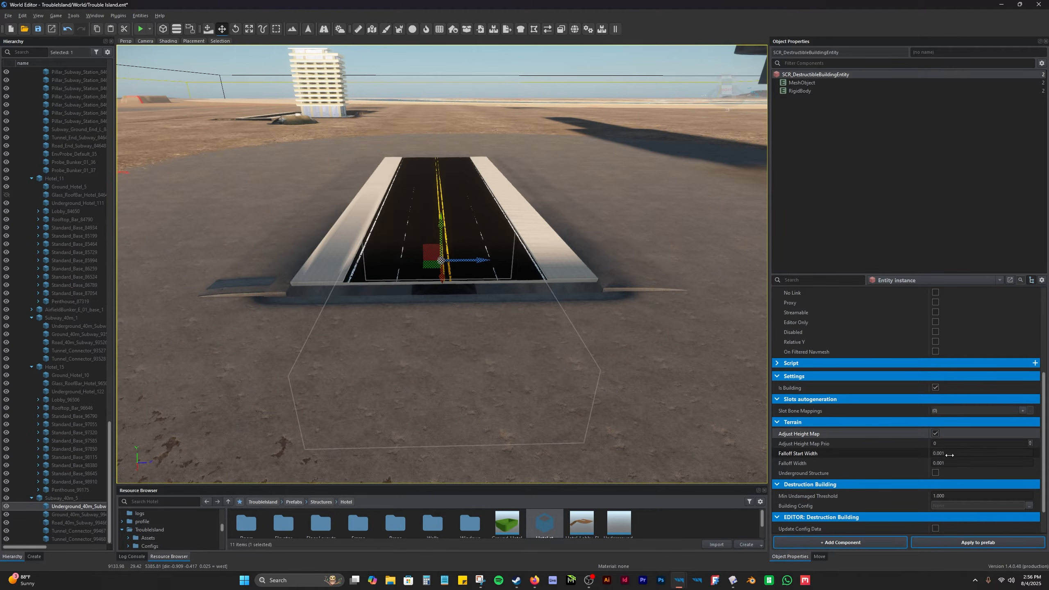
Examine the two joined road sections and the surrounding ground from outside.
{"action": "right_click_drag", "start_coordinate": [552, 376], "coordinate": [532, 383]}
{"action": "key", "text": "d"}
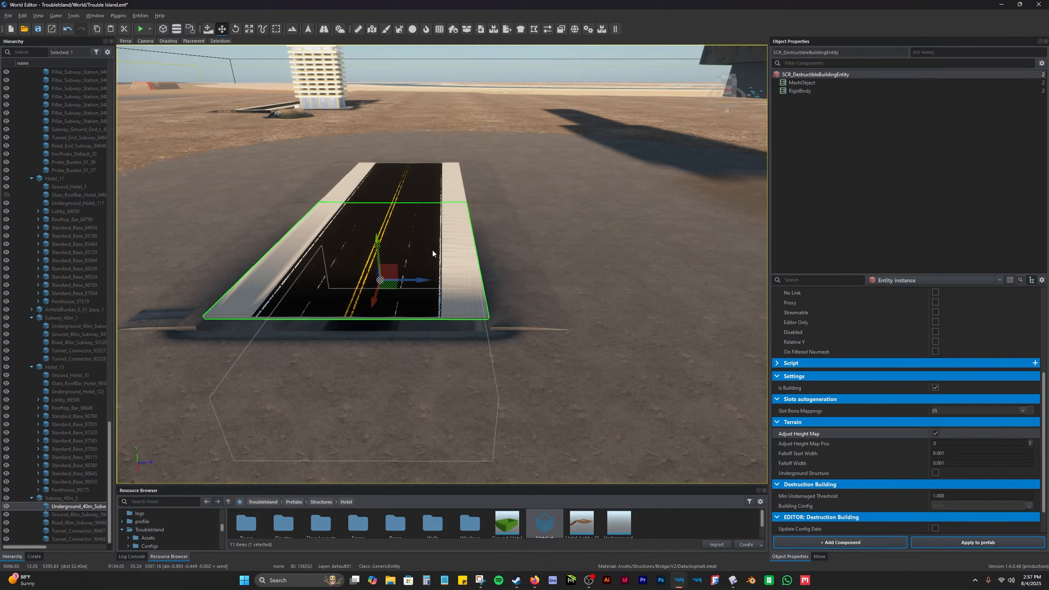
{"action": "key", "text": "s"}
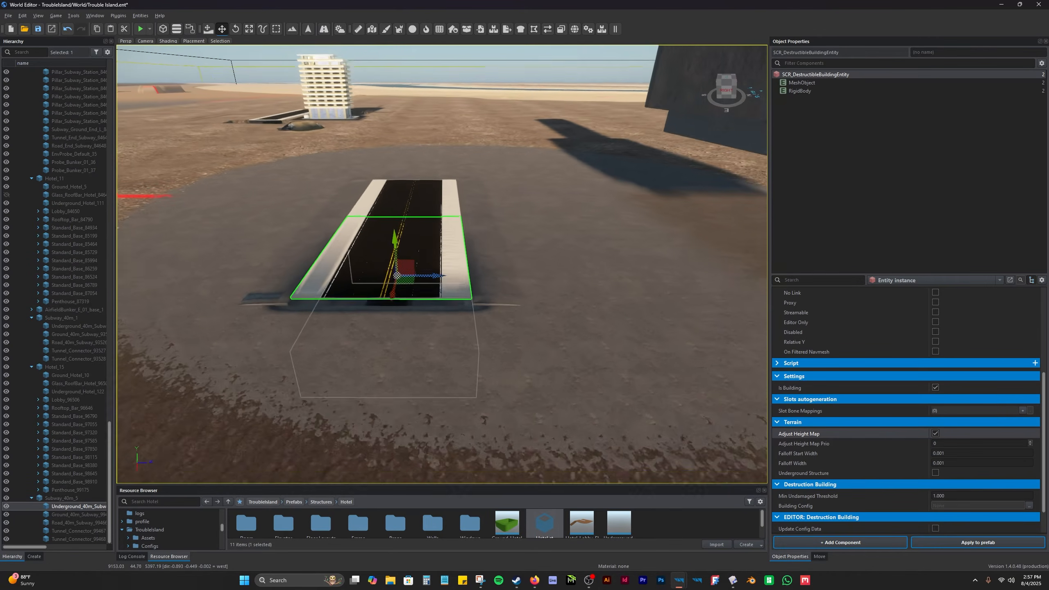
{"action": "key", "text": "q"}
{"action": "key", "text": "d"}
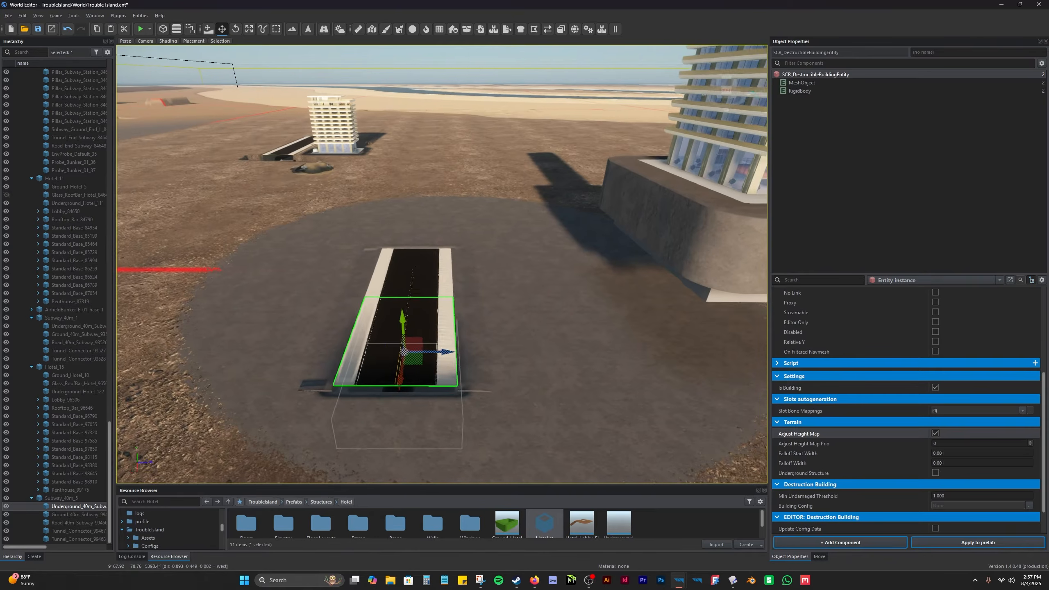
{"action": "key", "text": "a"}
{"action": "key", "text": "w"}
{"action": "key", "text": "w"}
{"action": "key", "text": "a"}
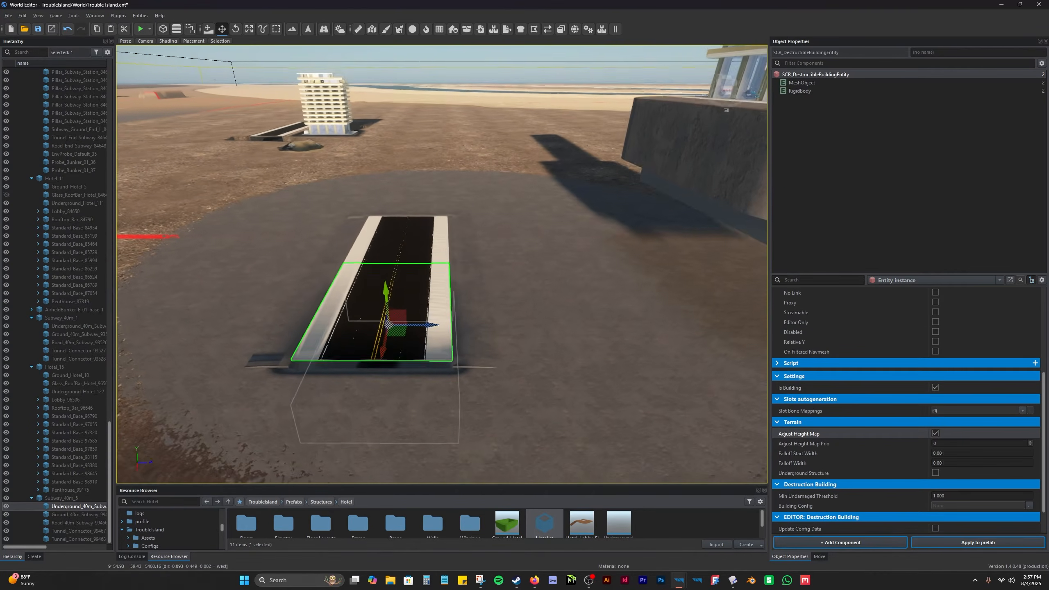
Raise the whole Subway_40m_5 prefab above the ground to a Y coordinate of about 39.1.
{"action": "left_click_drag", "start_coordinate": [463, 277], "coordinate": [452, 120]}
{"action": "key", "text": "ctrl+z"}
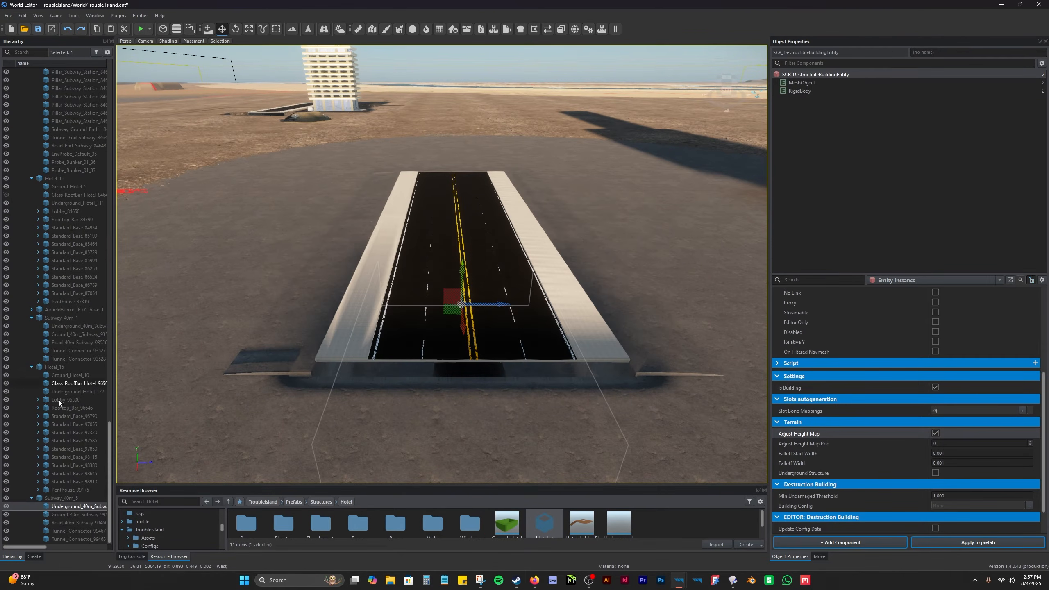
{"action": "left_click", "coordinate": [62, 498]}
{"action": "left_click_drag", "start_coordinate": [467, 239], "coordinate": [483, 13]}
{"action": "right_click_drag", "start_coordinate": [430, 360], "coordinate": [468, 355]}
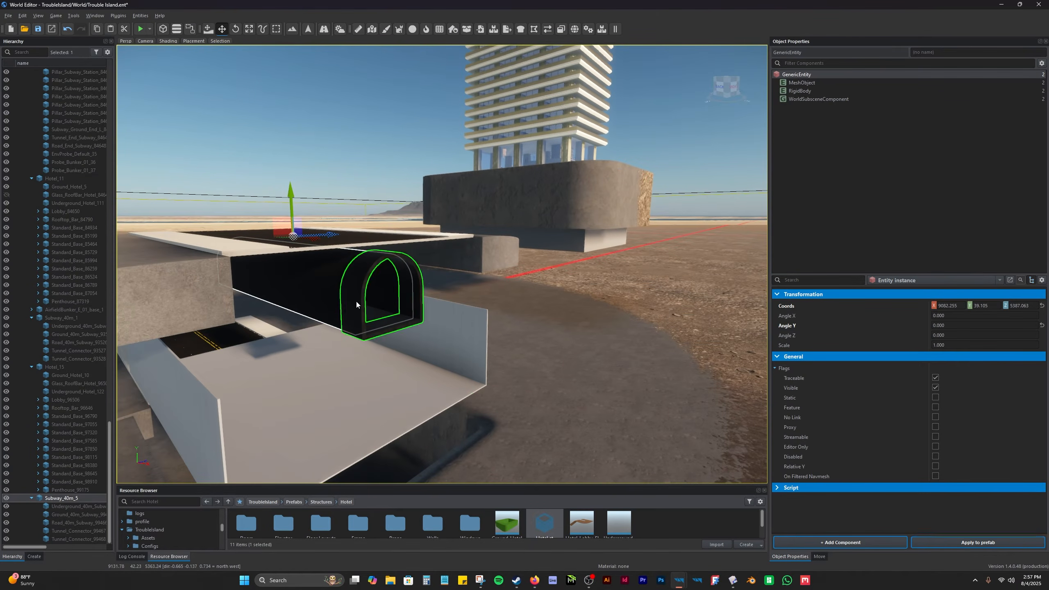
Show the RigidBody component of the raised subway prefab and view its tunnel opening and underground walls.
{"action": "right_click_drag", "start_coordinate": [325, 292], "coordinate": [367, 405]}
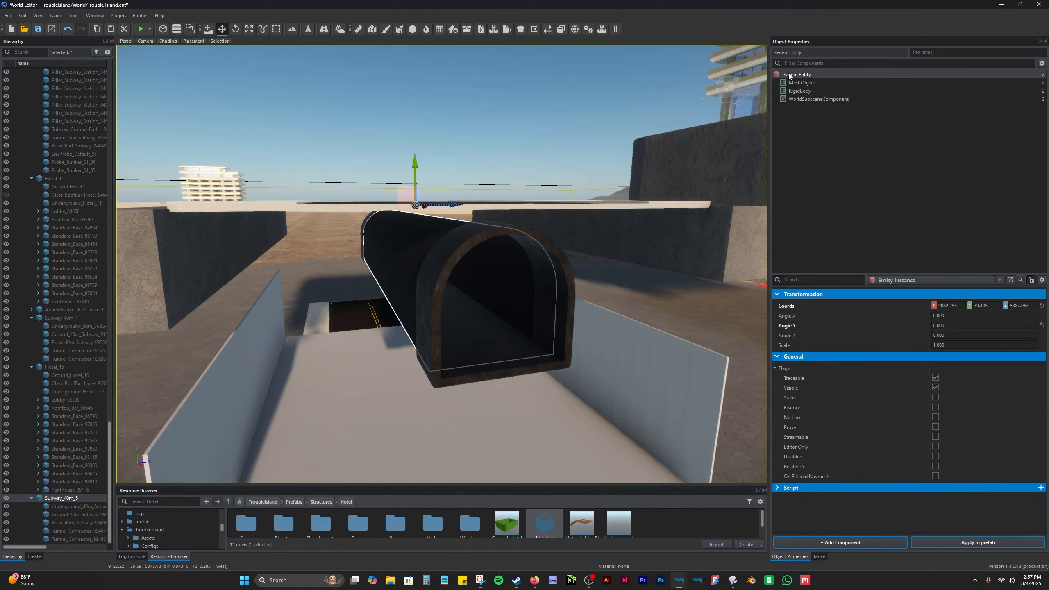
{"action": "left_click", "coordinate": [816, 90]}
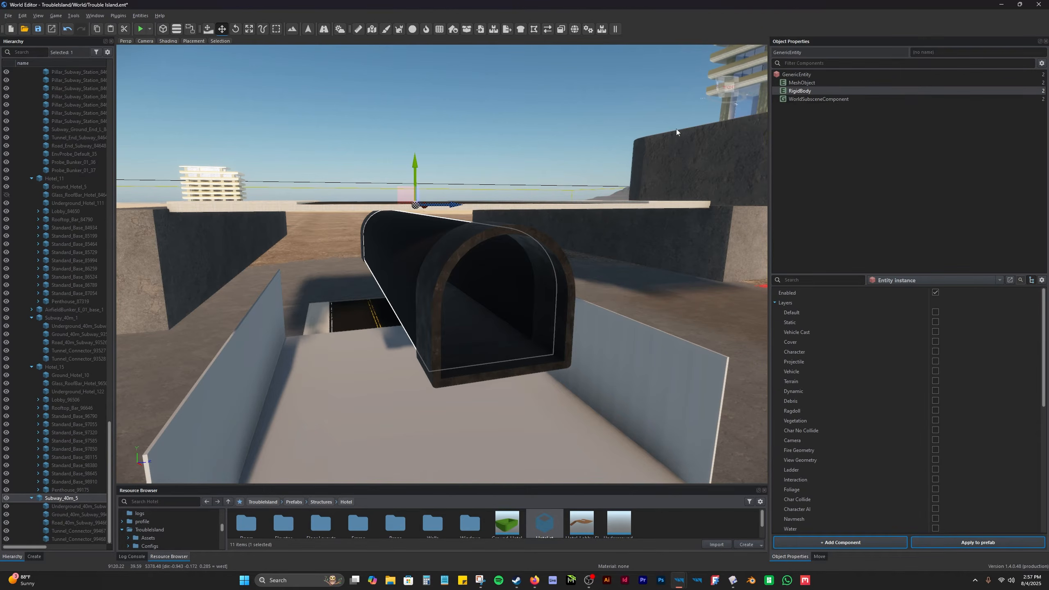
{"action": "mouse_move", "coordinate": [628, 343]}
{"action": "right_mouse_down"}
{"action": "mouse_move", "coordinate": [607, 358]}
{"action": "mouse_move", "coordinate": [622, 338]}
{"action": "right_mouse_up"}
{"action": "key", "text": "s"}
{"action": "key", "text": "d"}
{"action": "key", "text": "w"}
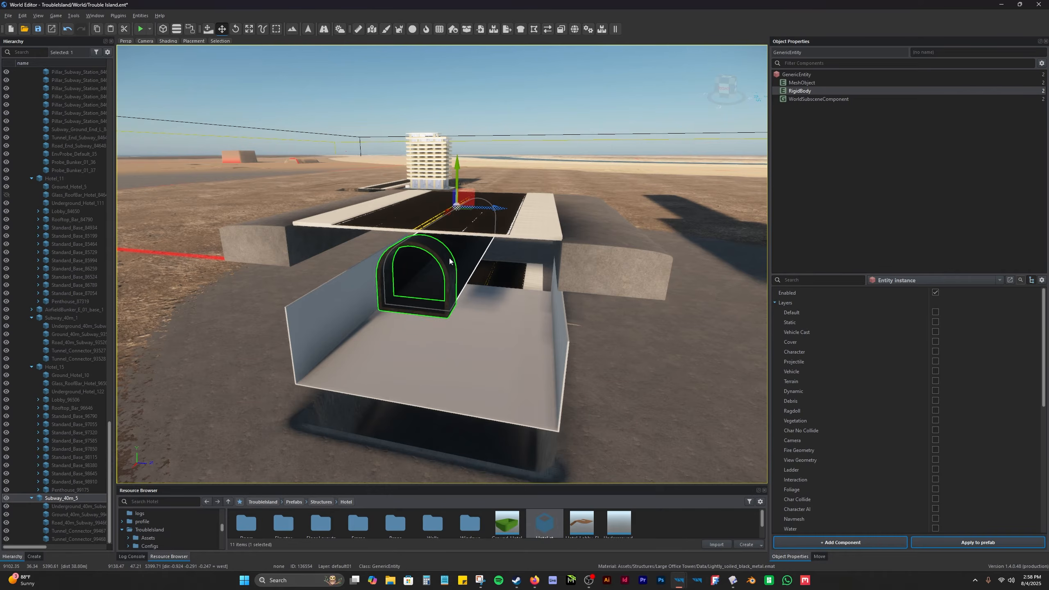
Select the Hotel_15 prefab and show the settings of its SCR_DestructibleBuildingComponent.
{"action": "key", "text": "a"}
{"action": "right_click_drag", "start_coordinate": [431, 295], "coordinate": [403, 244]}
{"action": "key", "text": "w"}
{"action": "key", "text": "q"}
{"action": "key", "text": "a"}
{"action": "key", "text": "d"}
{"action": "key", "text": "s"}
{"action": "left_click", "coordinate": [373, 282]}
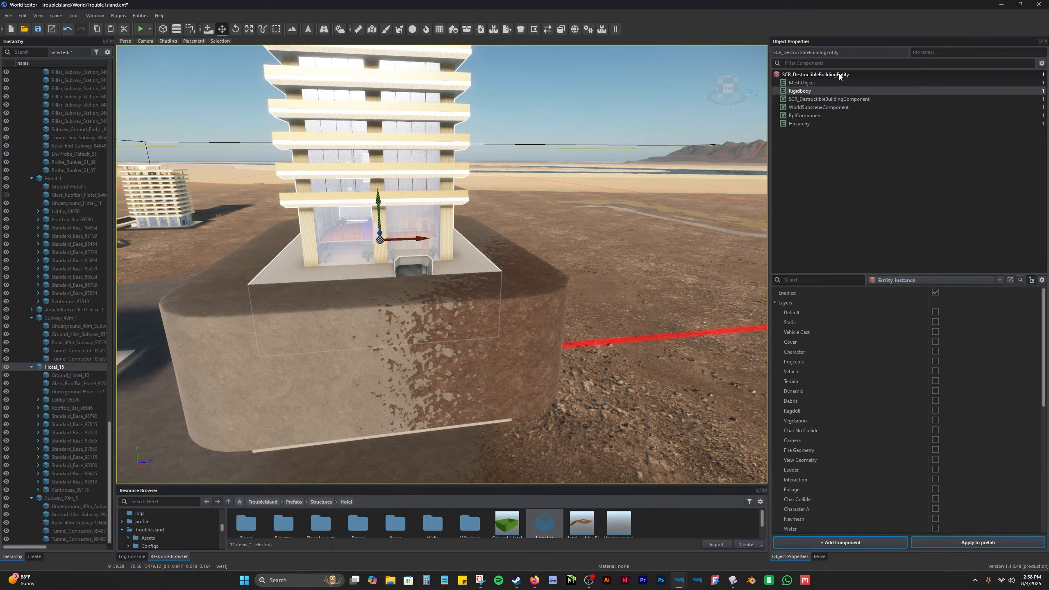
{"action": "left_click", "coordinate": [849, 100]}
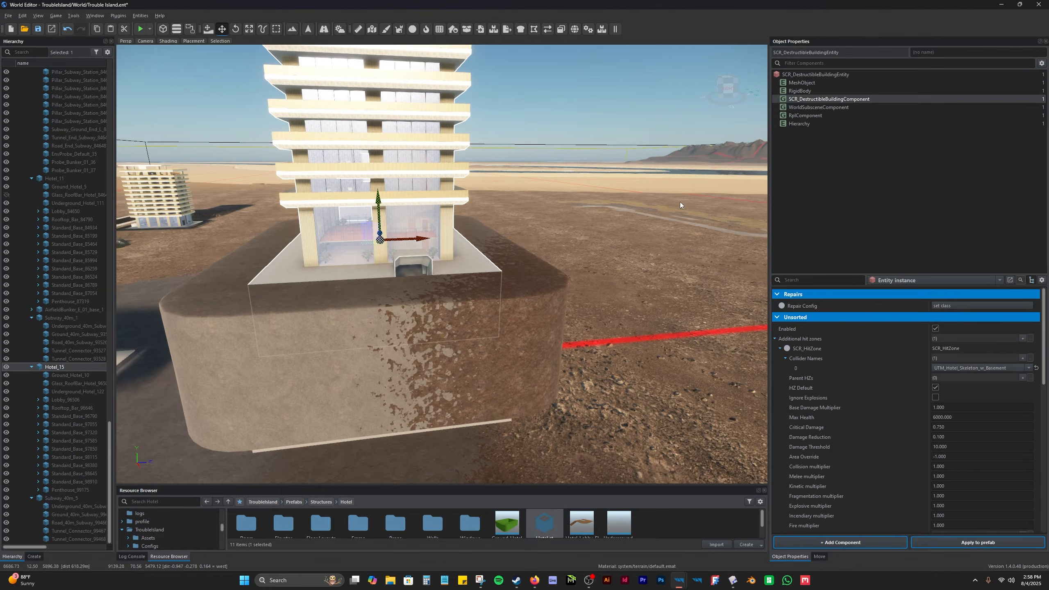
Return to the raised subway section and select its Road_40m_Subway piece to view its components.
{"action": "right_click_drag", "start_coordinate": [631, 327], "coordinate": [475, 239]}
{"action": "key", "text": "a"}
{"action": "key", "text": "z"}
{"action": "key", "text": "w"}
{"action": "key", "text": "a"}
{"action": "left_click", "coordinate": [471, 203]}
{"action": "key", "text": "q"}
{"action": "right_click_drag", "start_coordinate": [445, 339], "coordinate": [444, 361]}
{"action": "key", "text": "w"}
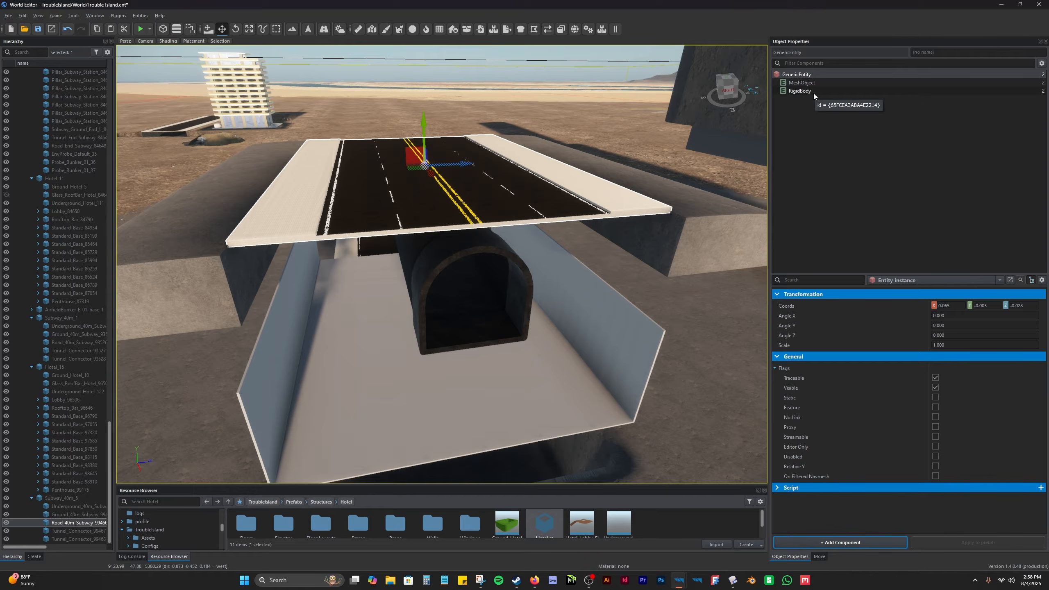
Select the hotel's Ground_Hotel_10 piece and view its raised ground block and components.
{"action": "left_click", "coordinate": [725, 262]}
{"action": "right_click_drag", "start_coordinate": [725, 263], "coordinate": [698, 302]}
{"action": "key", "text": "d"}
{"action": "key", "text": "s"}
{"action": "left_click", "coordinate": [651, 214]}
{"action": "right_click_drag", "start_coordinate": [651, 214], "coordinate": [441, 243]}
{"action": "key", "text": "d"}
{"action": "key", "text": "q"}
{"action": "key", "text": "d"}
{"action": "left_click", "coordinate": [441, 244]}
{"action": "right_click_drag", "start_coordinate": [501, 316], "coordinate": [534, 297]}
{"action": "left_click", "coordinate": [541, 291]}
{"action": "key", "text": "w"}
{"action": "key", "text": "d"}
{"action": "key", "text": "a"}
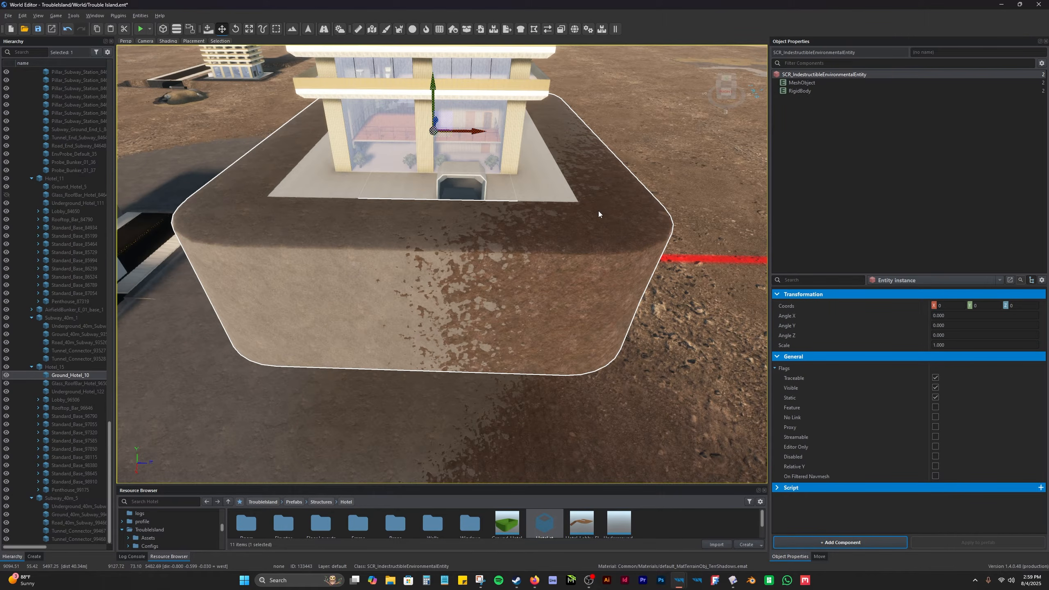
Compare the raised subway's Ground_40m_Subway piece with Ground_Hotel_10 by selecting each and viewing its components.
{"action": "key", "text": "d"}
{"action": "right_click_drag", "start_coordinate": [581, 222], "coordinate": [451, 210]}
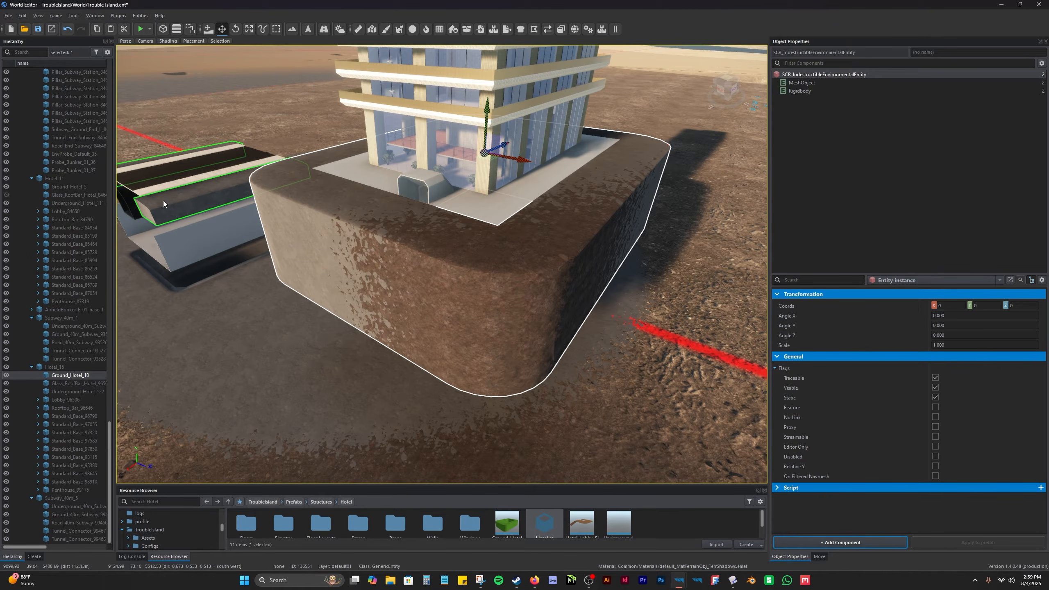
{"action": "left_click", "coordinate": [176, 195]}
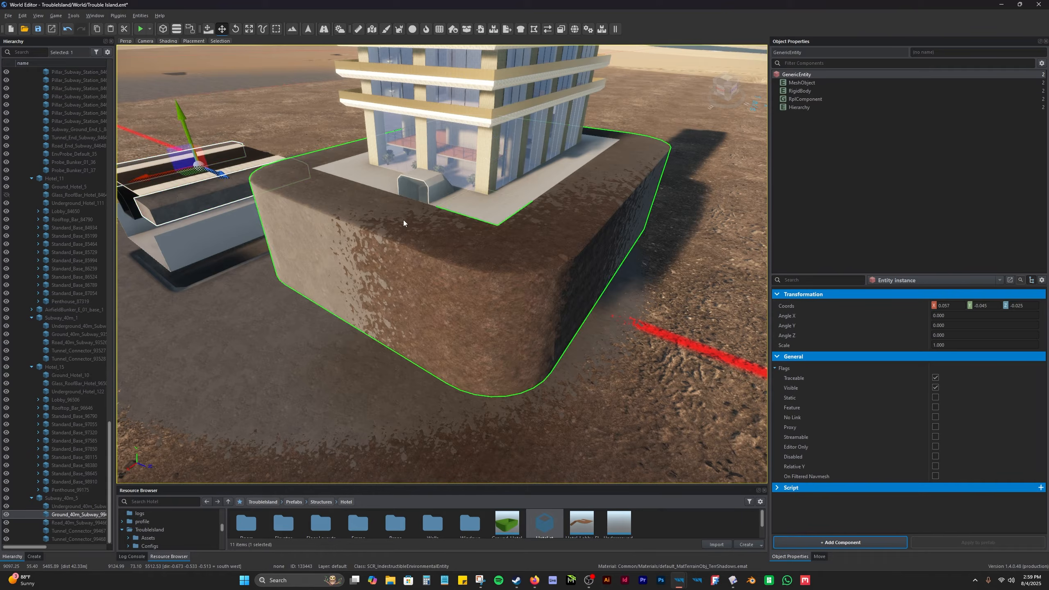
{"action": "left_click", "coordinate": [400, 237]}
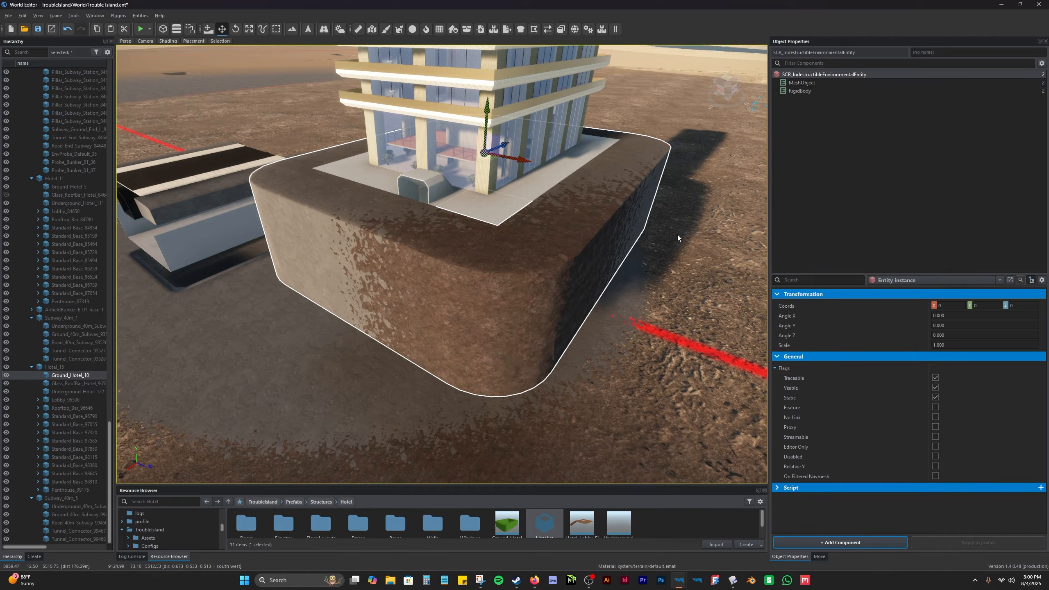
Show the MeshObject component of Ground_Hotel_10 with its object and material settings.
{"action": "key", "text": "s"}
{"action": "key", "text": "a"}
{"action": "mouse_move", "coordinate": [659, 333]}
{"action": "right_mouse_down"}
{"action": "mouse_move", "coordinate": [694, 301]}
{"action": "mouse_move", "coordinate": [744, 314]}
{"action": "mouse_move", "coordinate": [668, 335]}
{"action": "right_mouse_up"}
{"action": "key", "text": "a"}
{"action": "key", "text": "w"}
{"action": "key", "text": "d"}
{"action": "key", "text": "w"}
{"action": "key", "text": "w"}
{"action": "key", "text": "d"}
{"action": "key", "text": "s"}
{"action": "left_click", "coordinate": [801, 83]}
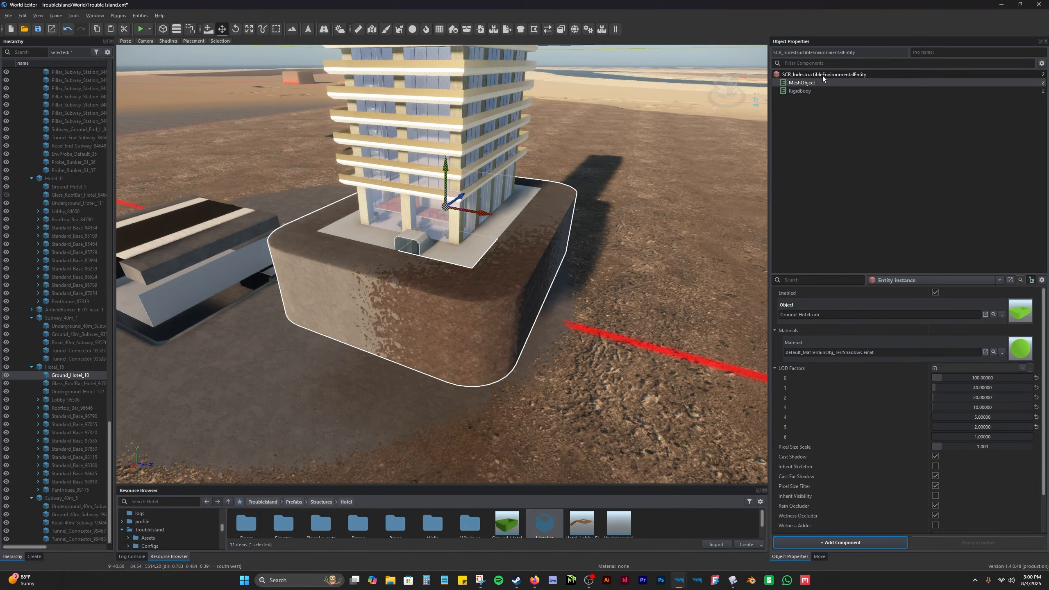
Select the raised subway's Underground_40m_Subway piece and show the Terrain height-map settings of its SCR_DestructibleBuildingEntity.
{"action": "key", "text": "a"}
{"action": "right_click_drag", "start_coordinate": [579, 232], "coordinate": [628, 256]}
{"action": "key", "text": "w"}
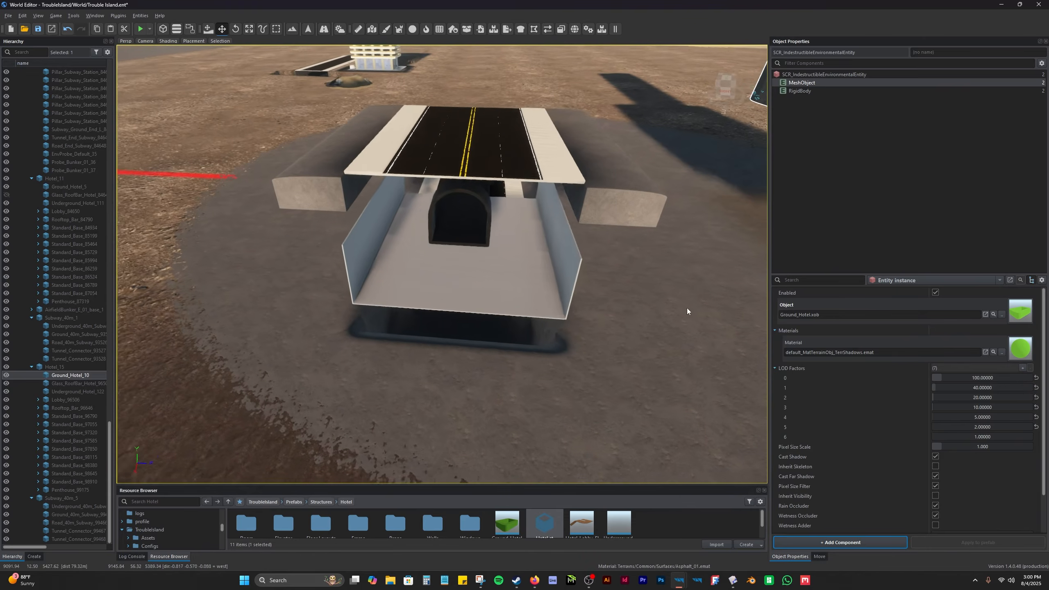
{"action": "left_click", "coordinate": [476, 285]}
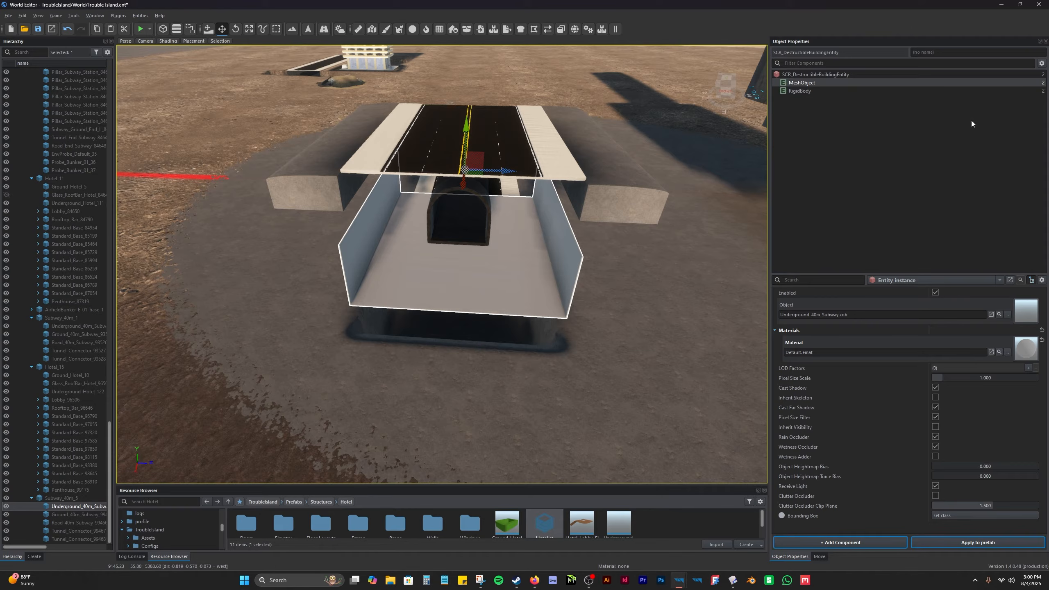
{"action": "left_click", "coordinate": [835, 74]}
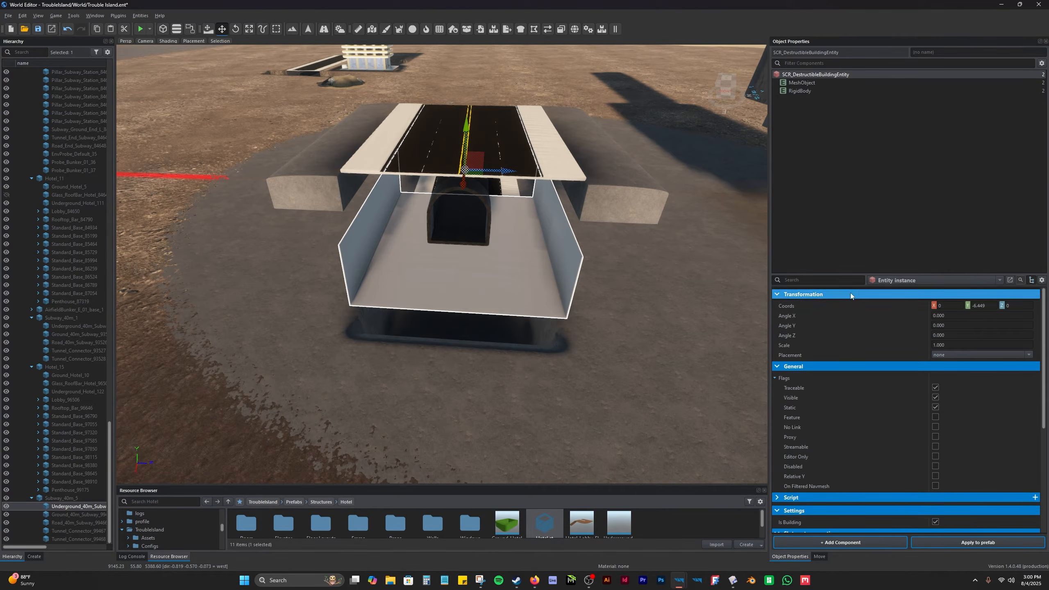
{"action": "scroll", "coordinate": [846, 434], "scroll_direction": "down", "scroll_amount": 3}
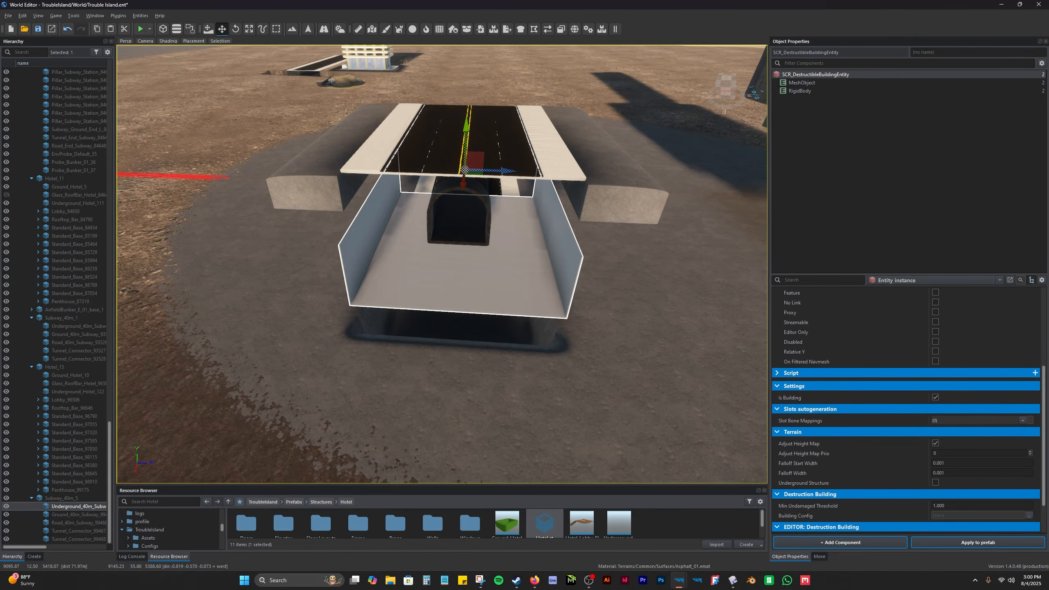
{"action": "scroll", "coordinate": [637, 317], "scroll_direction": "down", "scroll_amount": 5}
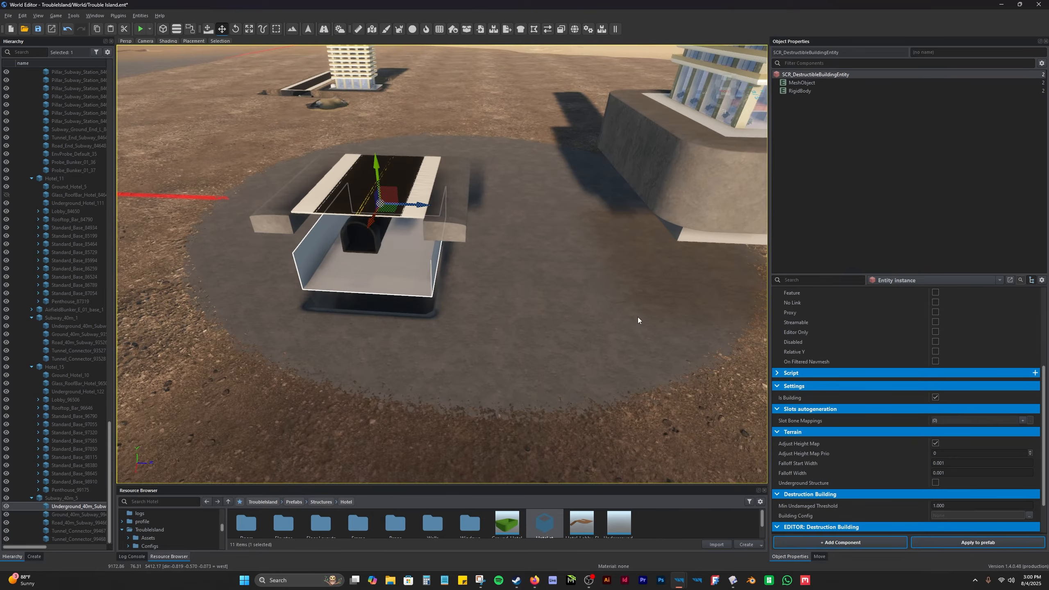
Enlarge the Resource Browser and place the Subway_90_Turn prefab from Structures/Subway on open terrain near the hotel.
{"action": "key", "text": "s"}
{"action": "right_click_drag", "start_coordinate": [638, 317], "coordinate": [686, 299]}
{"action": "key", "text": "d"}
{"action": "key", "text": "d"}
{"action": "left_click_drag", "start_coordinate": [426, 485], "coordinate": [427, 389]}
{"action": "left_click", "coordinate": [321, 406]}
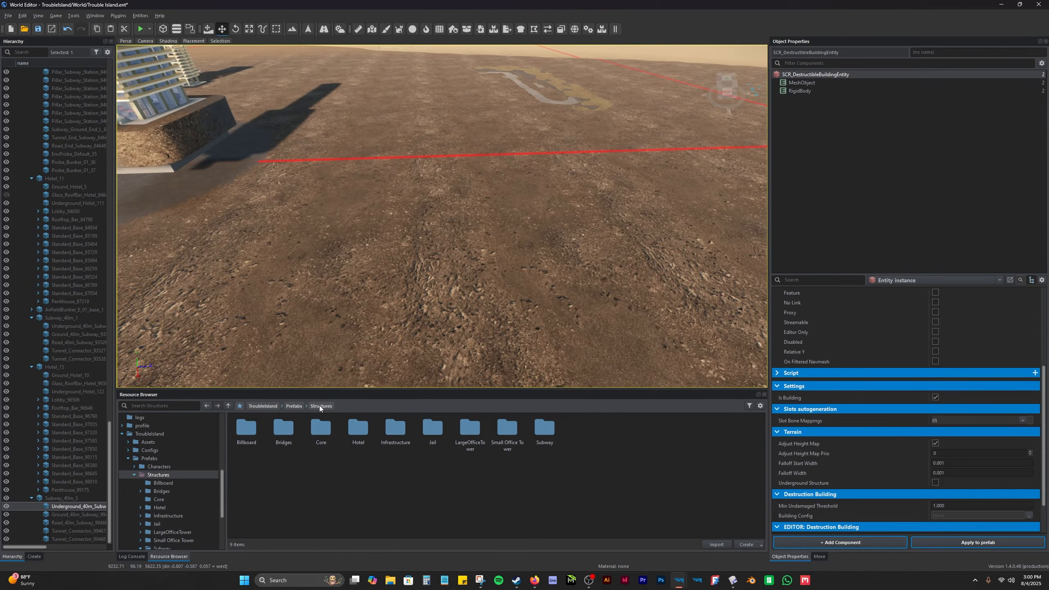
{"action": "double_click", "coordinate": [548, 432]}
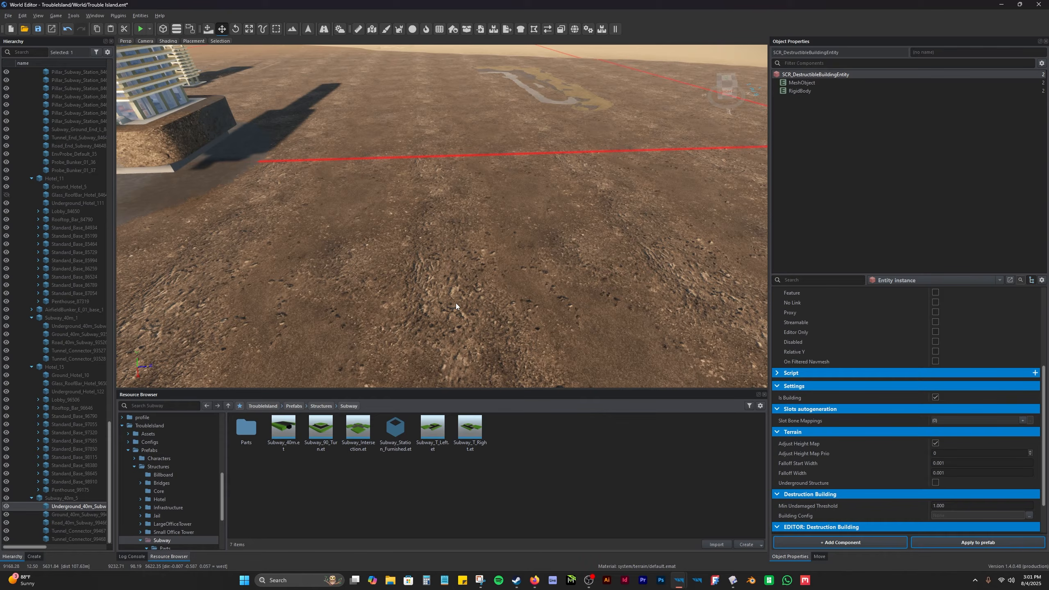
{"action": "left_click", "coordinate": [330, 432]}
{"action": "left_click_drag", "start_coordinate": [331, 433], "coordinate": [488, 245]}
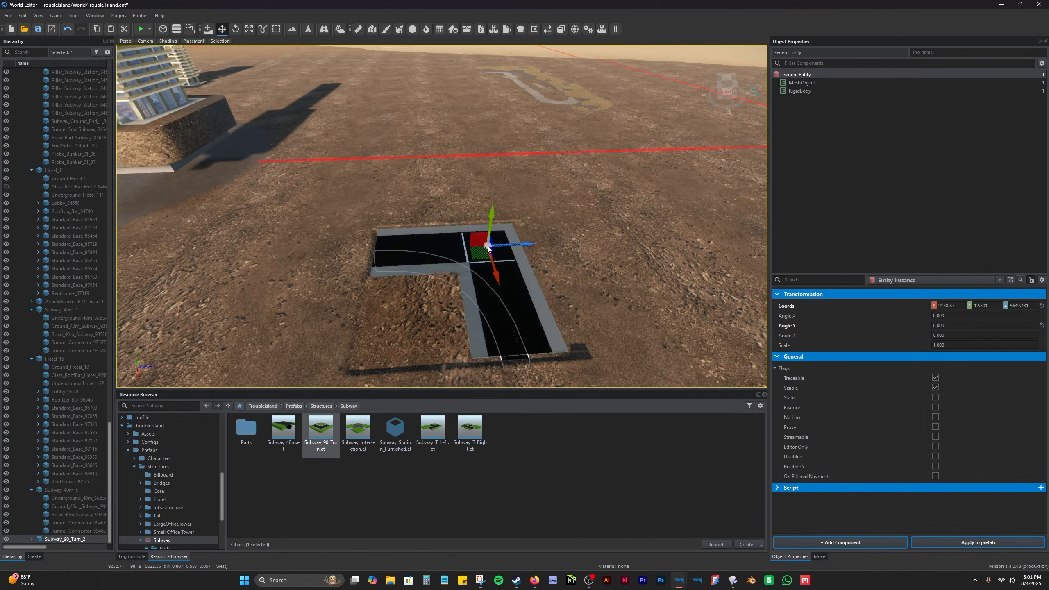
View the placed 90-degree turn from several sides and select its ground piece to inspect its components.
{"action": "key", "text": "d"}
{"action": "right_click_drag", "start_coordinate": [547, 382], "coordinate": [476, 306]}
{"action": "key", "text": "w"}
{"action": "key", "text": "a"}
{"action": "key", "text": "d"}
{"action": "right_click_drag", "start_coordinate": [475, 157], "coordinate": [358, 164]}
{"action": "left_click", "coordinate": [311, 233]}
{"action": "right_click_drag", "start_coordinate": [312, 233], "coordinate": [525, 318]}
{"action": "key", "text": "s"}
{"action": "key", "text": "a"}
{"action": "key", "text": "s"}
{"action": "key", "text": "a"}
{"action": "key", "text": "q"}
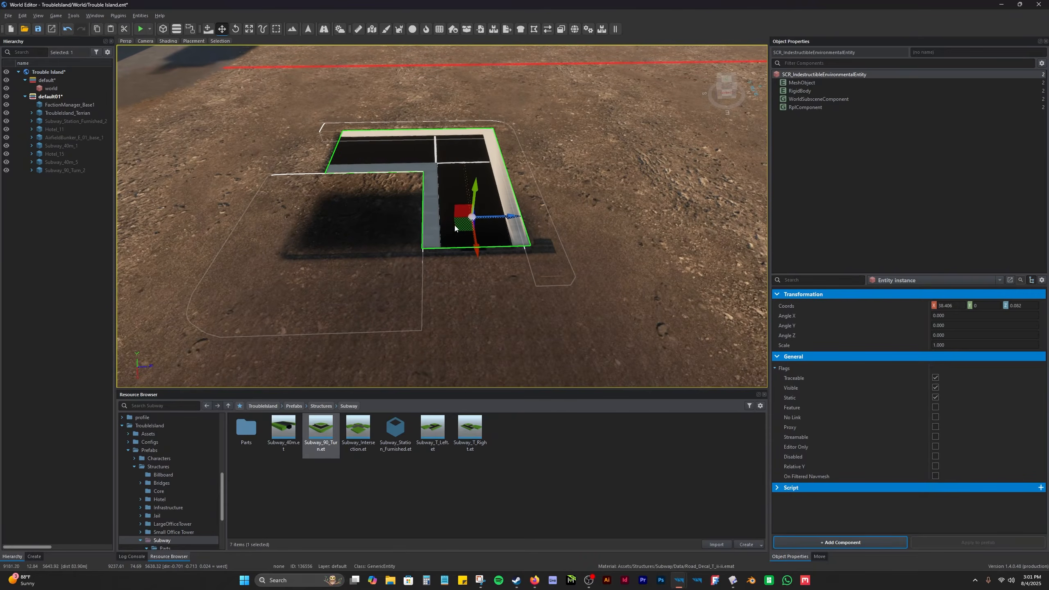
Alternate between the Subway_90_Turn_2 root and its ground piece to compare their outlines around the road bend.
{"action": "left_click", "coordinate": [484, 249]}
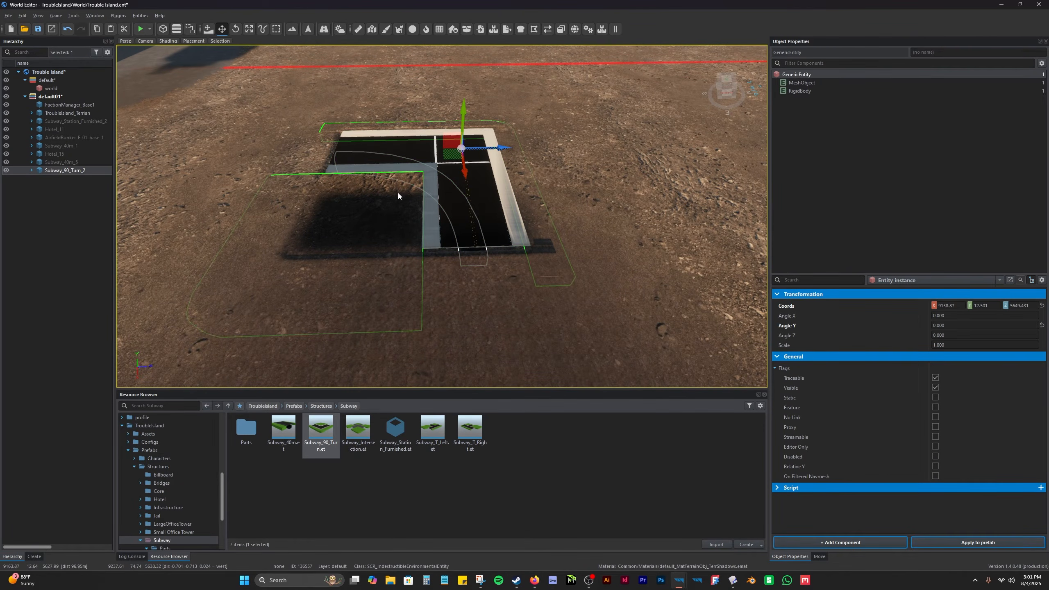
{"action": "left_click", "coordinate": [353, 206]}
{"action": "right_click_drag", "start_coordinate": [445, 284], "coordinate": [380, 284]}
{"action": "key", "text": "w"}
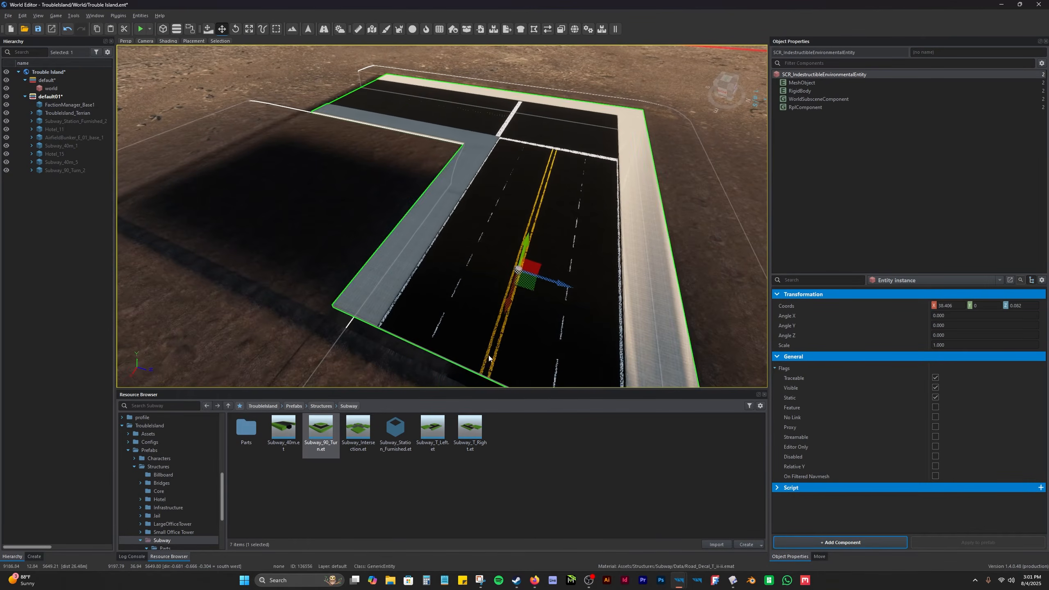
{"action": "left_click", "coordinate": [452, 364]}
{"action": "mouse_move", "coordinate": [452, 364]}
{"action": "right_mouse_down"}
{"action": "mouse_move", "coordinate": [492, 365]}
{"action": "mouse_move", "coordinate": [453, 368]}
{"action": "right_mouse_up"}
{"action": "key", "text": "s"}
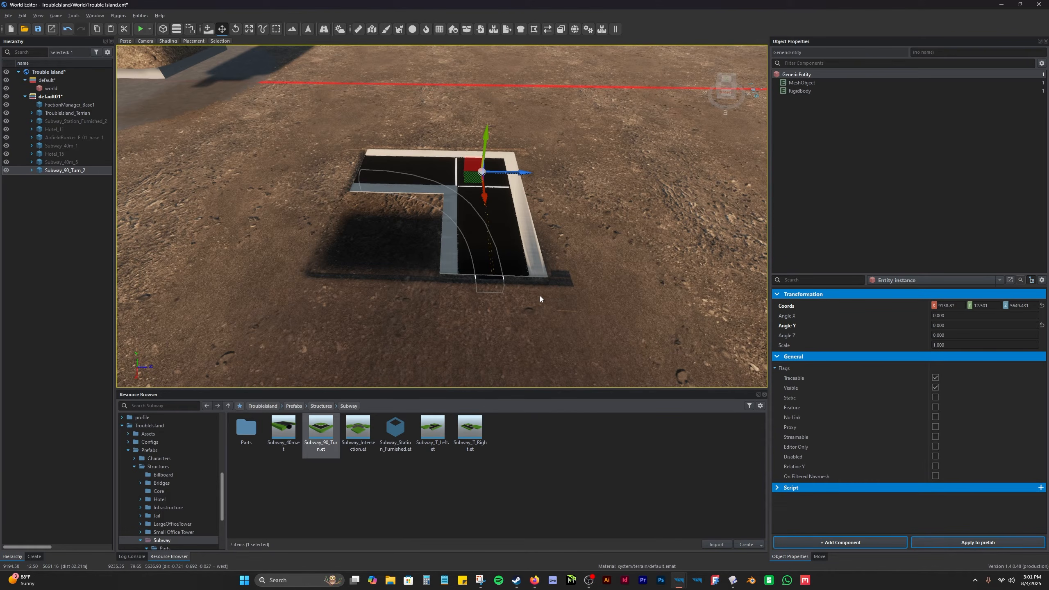
Expand Subway_90_Turn_2 in the hierarchy and hide its Ground_90_Turn_Subway piece to expose the terrain cutout.
{"action": "key", "text": "d"}
{"action": "key", "text": "w"}
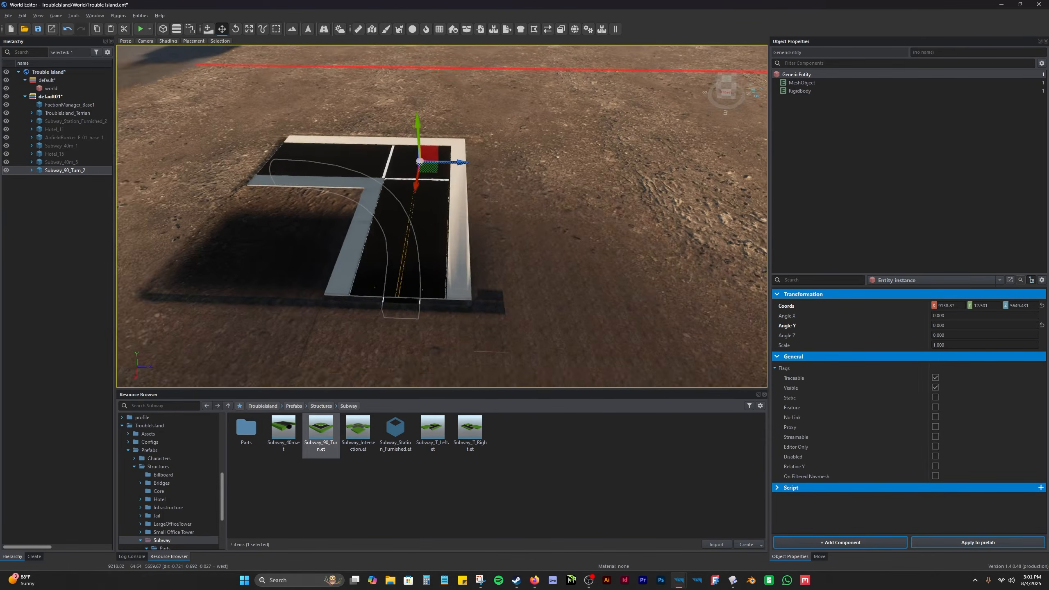
{"action": "key", "text": "a"}
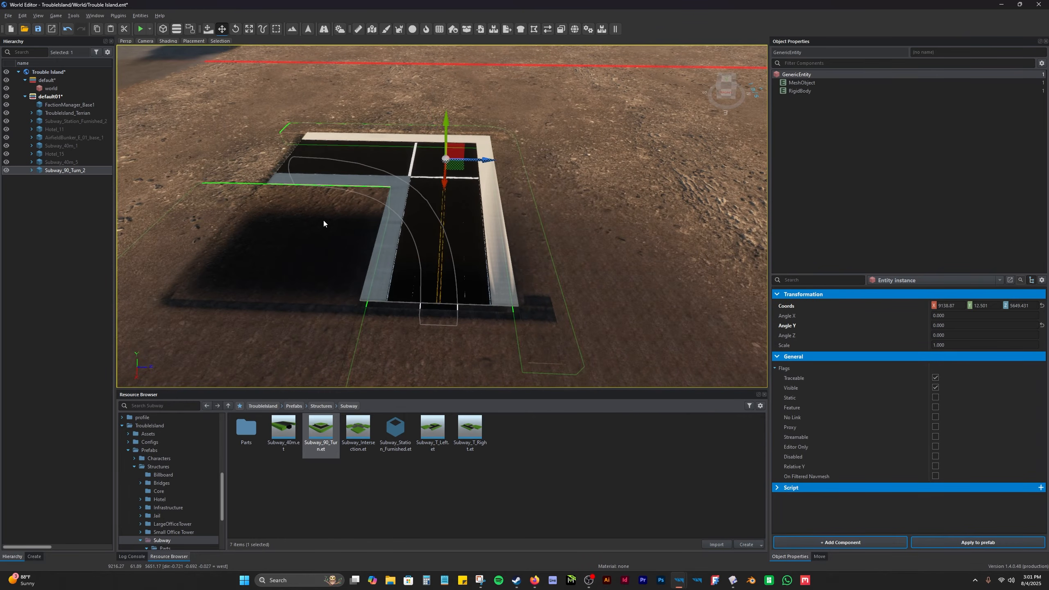
{"action": "left_click", "coordinate": [324, 222]}
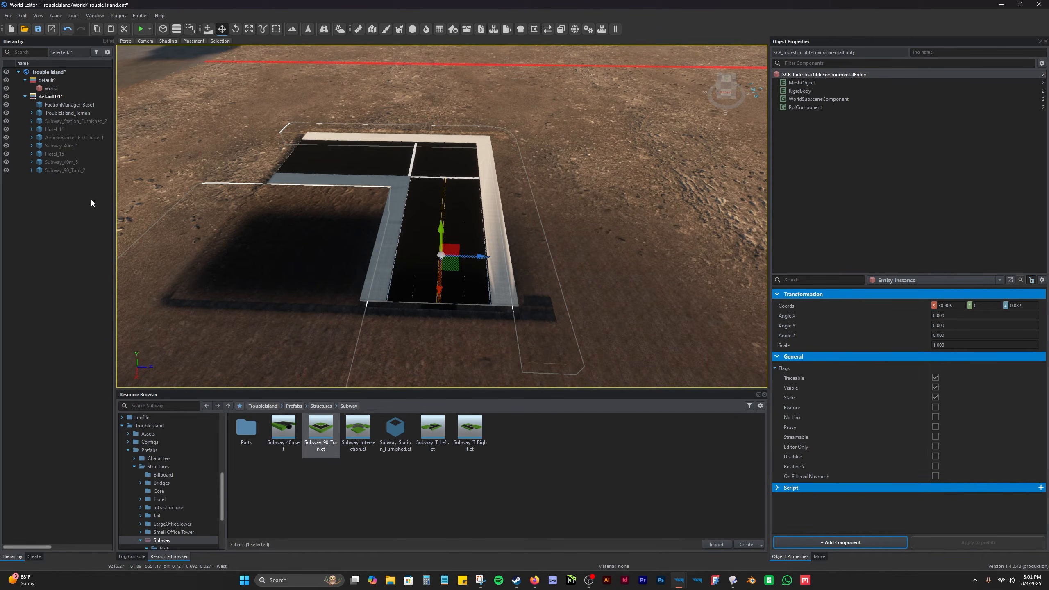
{"action": "left_click", "coordinate": [31, 170]}
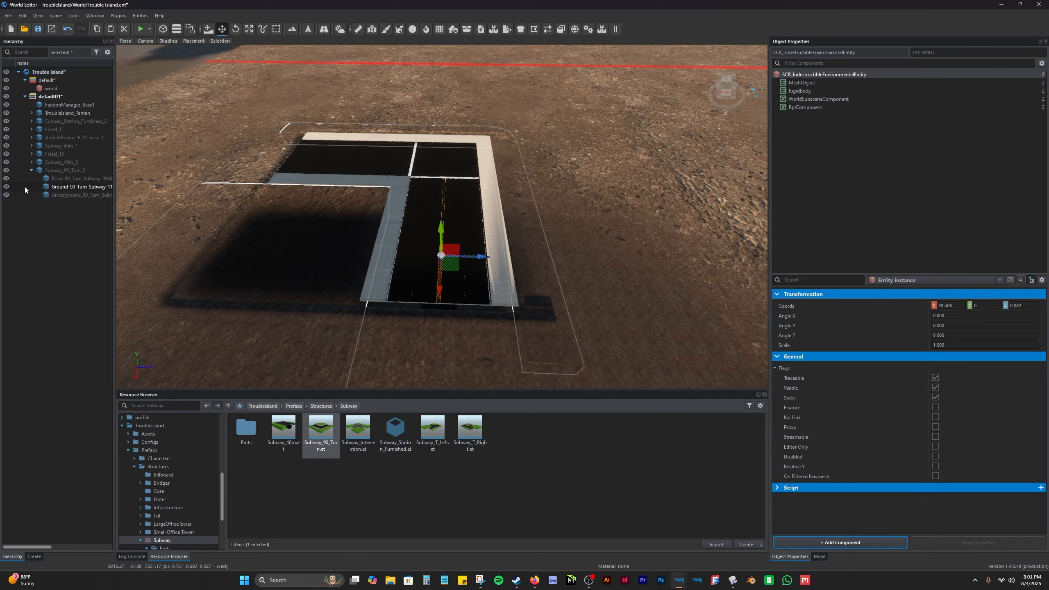
{"action": "left_click", "coordinate": [6, 186]}
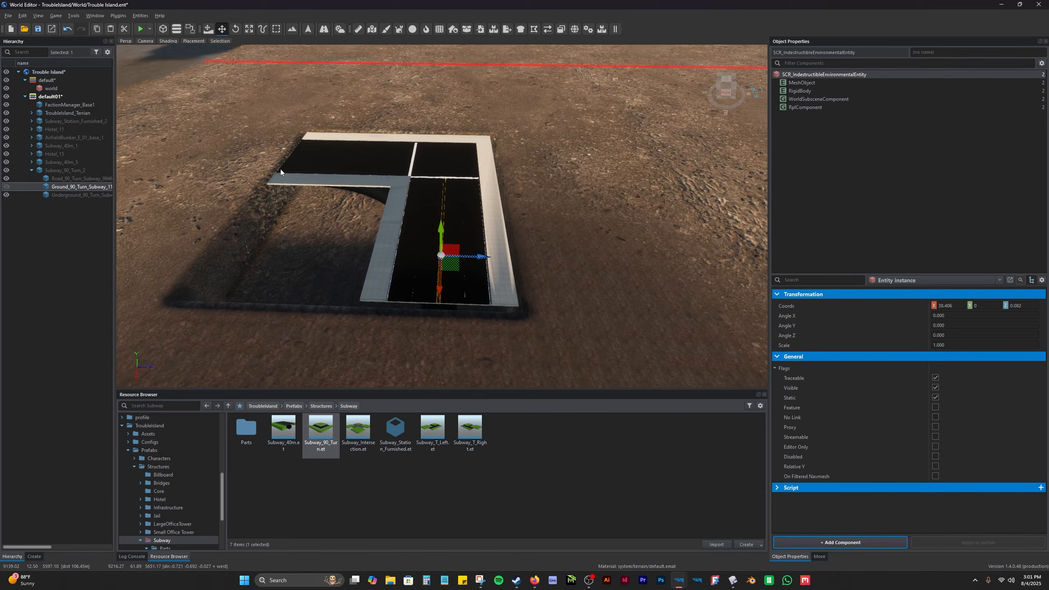
Hide the turn's ground piece again and select the Subway_90_Turn_2 root to view the curved tunnel in the hole.
{"action": "right_click_drag", "start_coordinate": [331, 290], "coordinate": [311, 280]}
{"action": "key", "text": "a"}
{"action": "key", "text": "z"}
{"action": "key", "text": "d"}
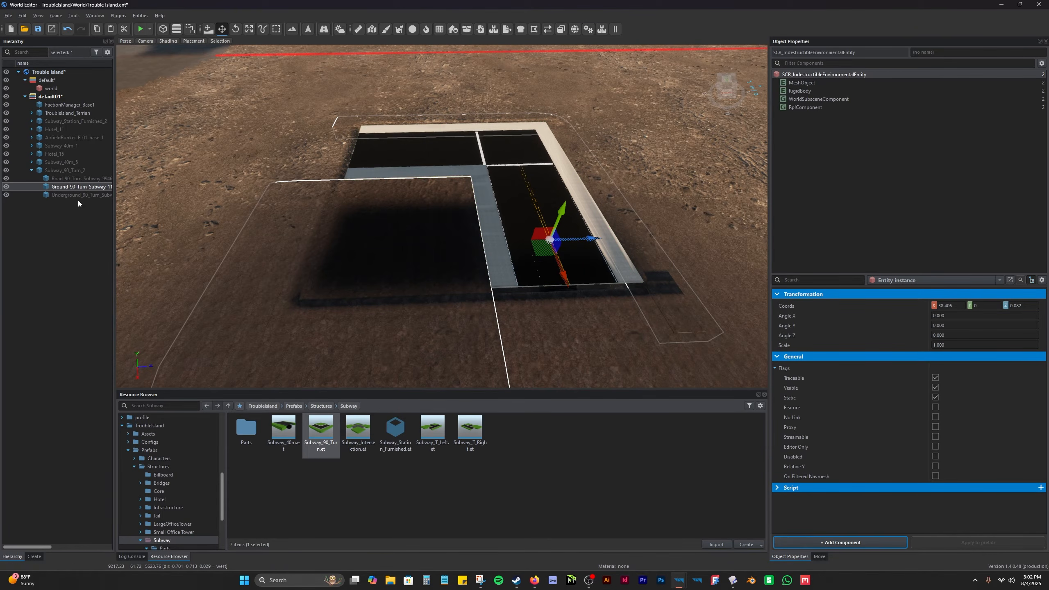
{"action": "left_click", "coordinate": [6, 186]}
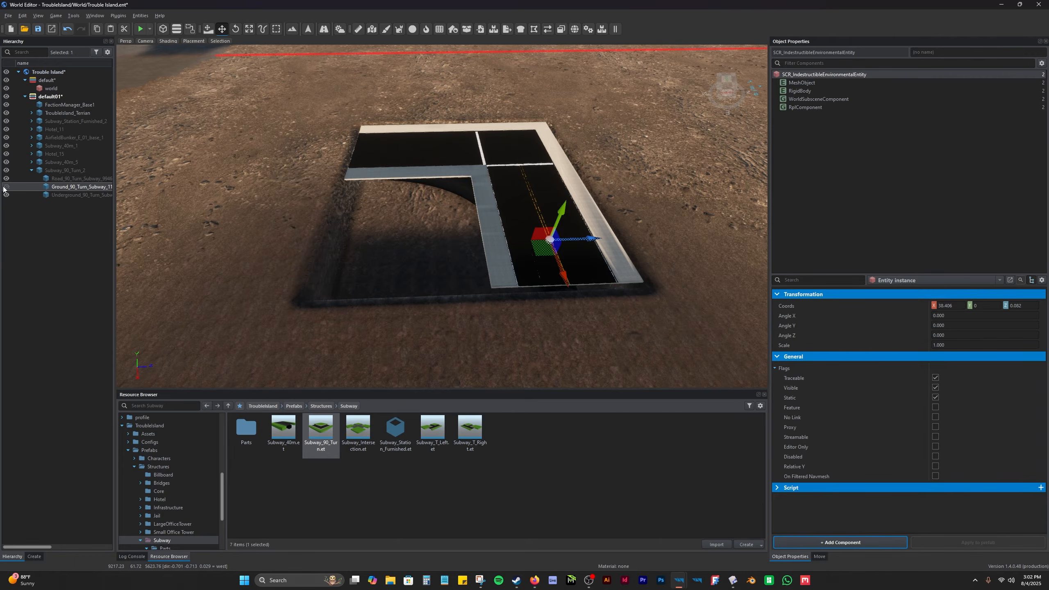
{"action": "right_click_drag", "start_coordinate": [453, 237], "coordinate": [491, 213]}
{"action": "left_click", "coordinate": [492, 213]}
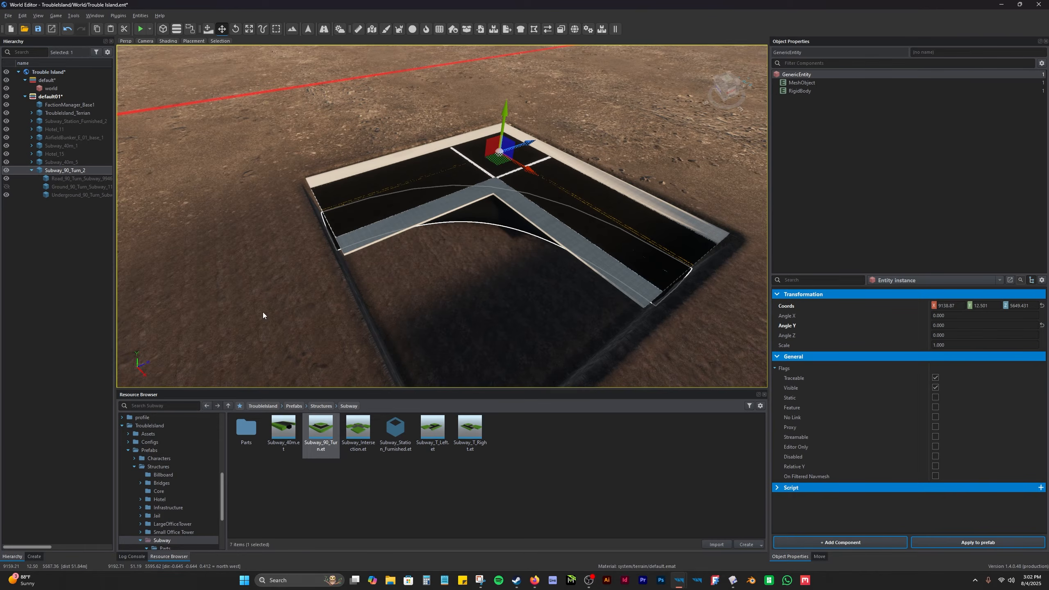
Select the Underground_90_Turn_Subway piece to show its building entity settings and view the cutout around it.
{"action": "left_click", "coordinate": [74, 197]}
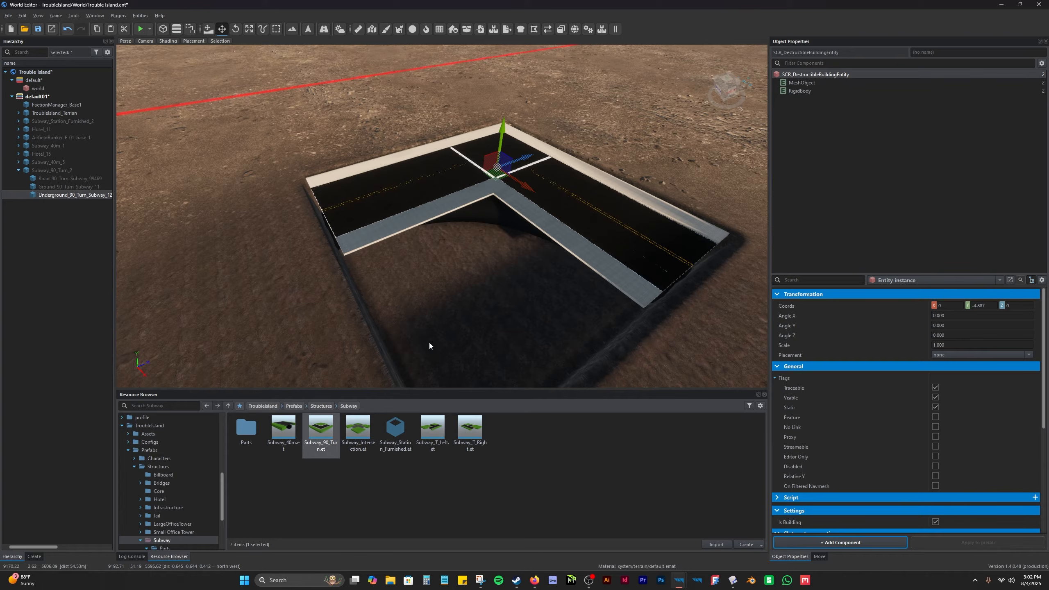
{"action": "key", "text": "d"}
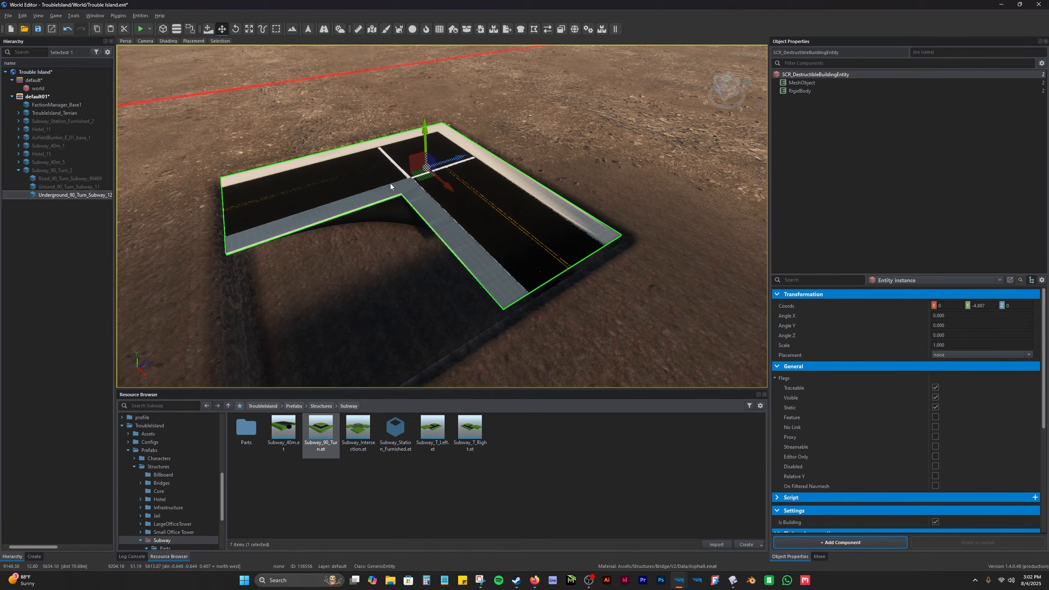
{"action": "right_click_drag", "start_coordinate": [423, 273], "coordinate": [392, 273]}
{"action": "key", "text": "d"}
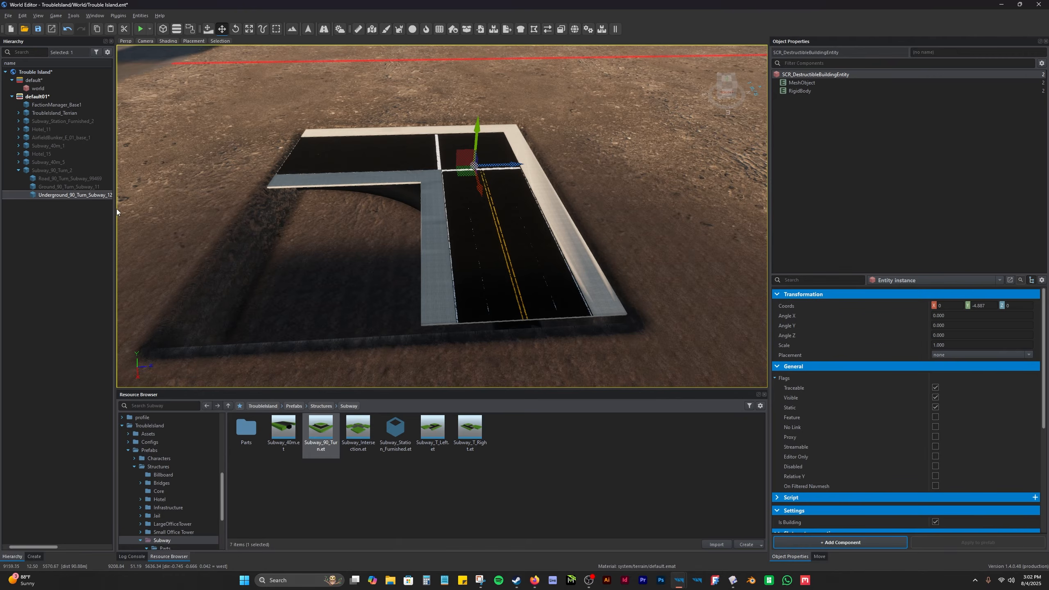
Widen the Hierarchy panel to show the prefab and class columns and make the turn's ground piece visible again.
{"action": "left_click_drag", "start_coordinate": [115, 211], "coordinate": [220, 223]}
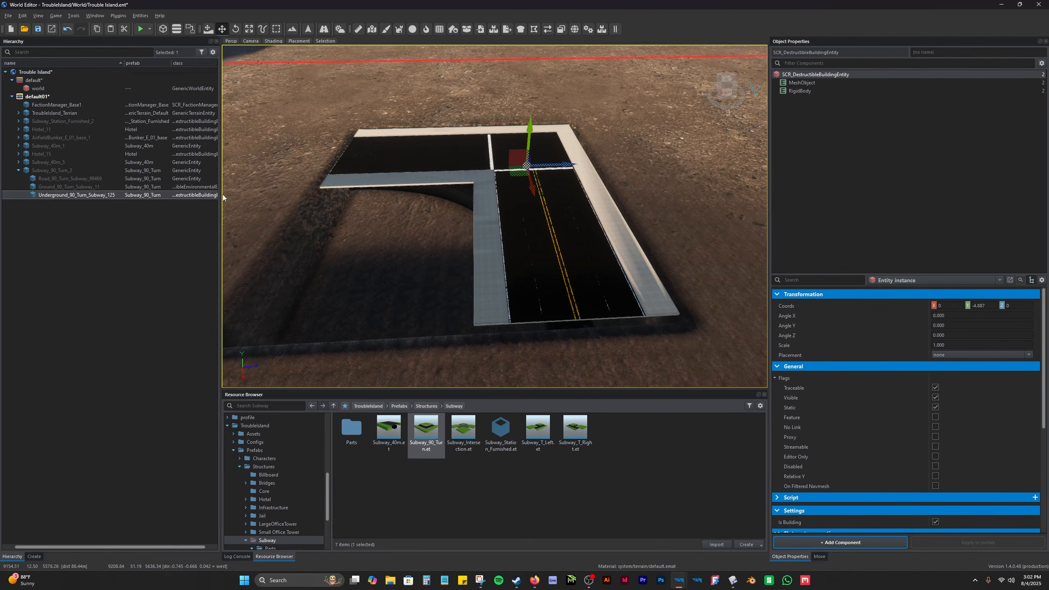
{"action": "left_click_drag", "start_coordinate": [222, 207], "coordinate": [269, 207]}
{"action": "left_click", "coordinate": [7, 187]}
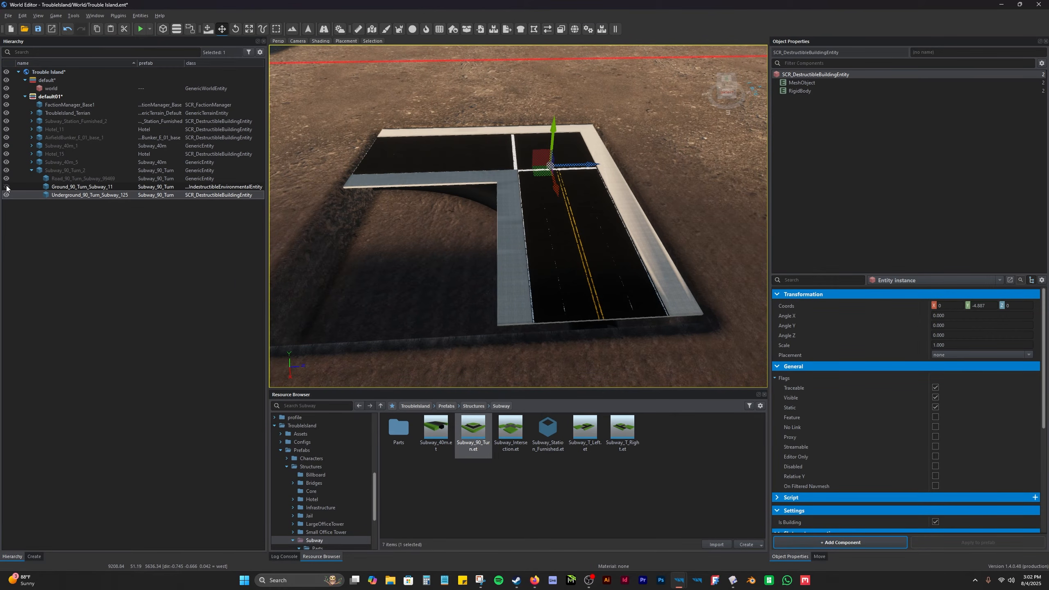
{"action": "left_click", "coordinate": [7, 187]}
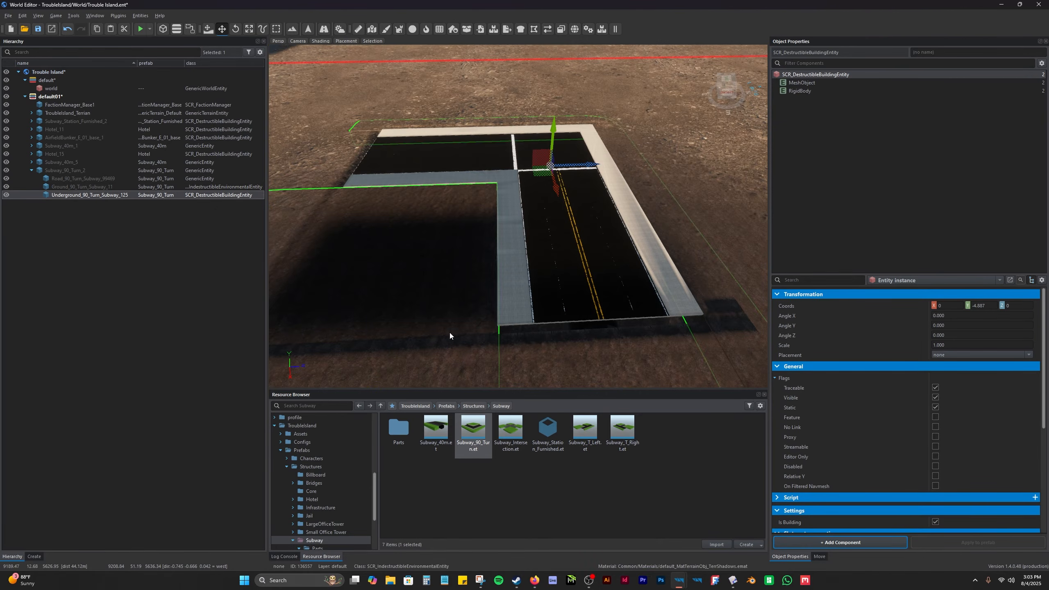
Select the restored Ground_90_Turn_Subway piece and view how it fills the terrain cutout inside the bend.
{"action": "right_click_drag", "start_coordinate": [657, 363], "coordinate": [475, 356]}
{"action": "key", "text": "w"}
{"action": "key", "text": "d"}
{"action": "right_click_drag", "start_coordinate": [423, 275], "coordinate": [413, 274]}
{"action": "right_click_drag", "start_coordinate": [518, 150], "coordinate": [590, 186]}
{"action": "key", "text": "a"}
{"action": "key", "text": "w"}
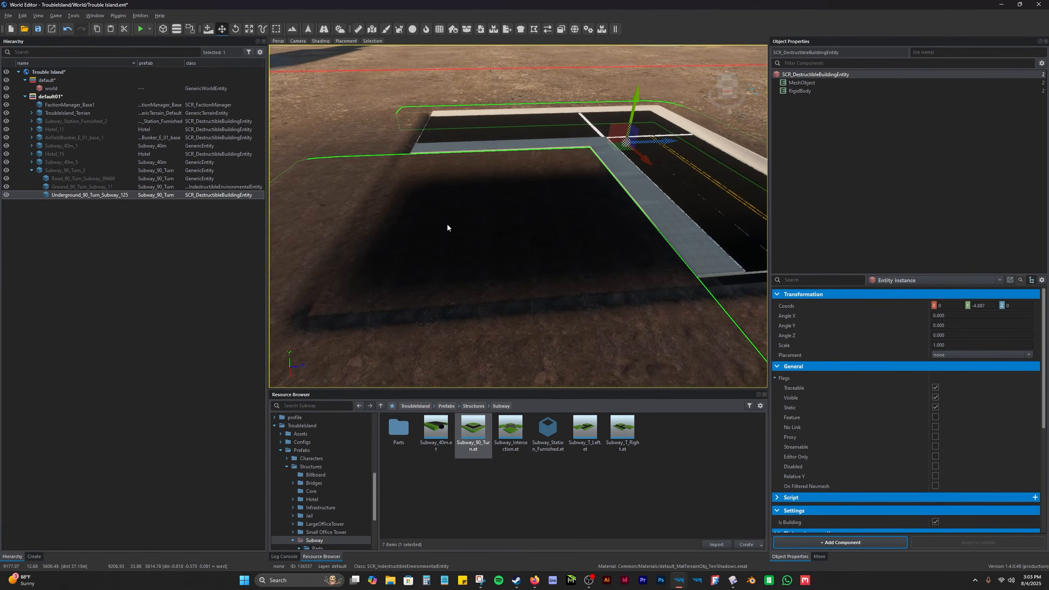
{"action": "left_click", "coordinate": [492, 217]}
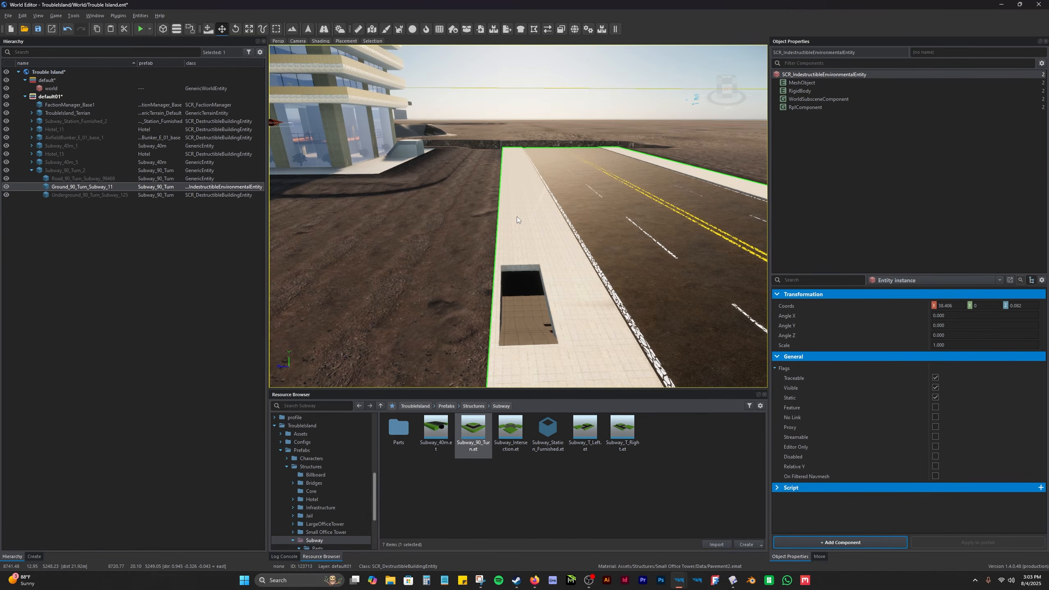
Examine the subway station's stairway opening in the sidewalk and the ground alongside the road.
{"action": "key", "text": "a"}
{"action": "right_click_drag", "start_coordinate": [517, 216], "coordinate": [495, 232]}
{"action": "key", "text": "w"}
{"action": "right_click_drag", "start_coordinate": [599, 275], "coordinate": [588, 279]}
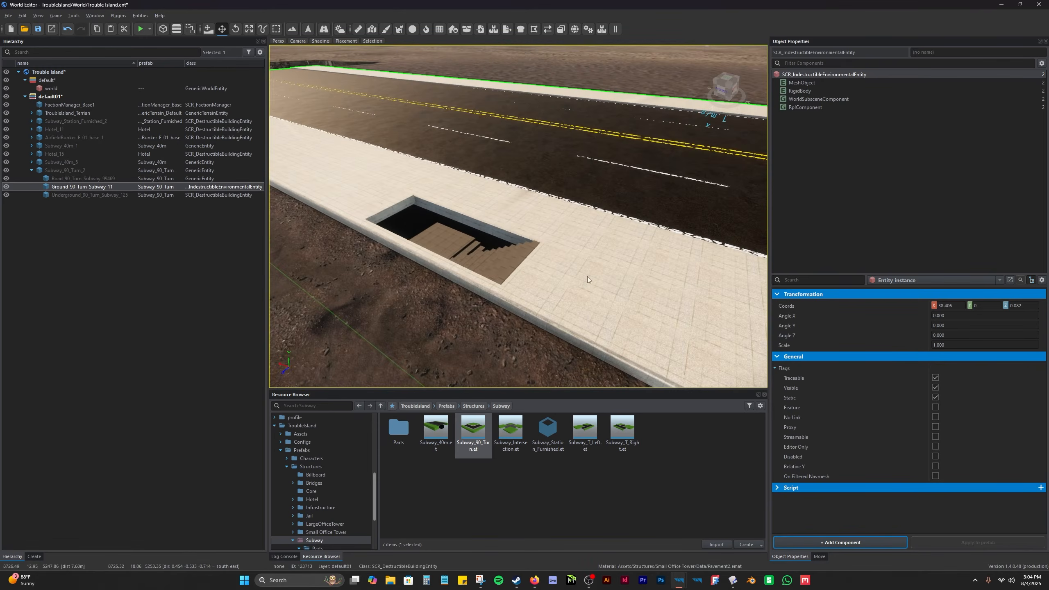
{"action": "key", "text": "s"}
{"action": "right_click_drag", "start_coordinate": [461, 224], "coordinate": [558, 248]}
{"action": "key", "text": "a"}
{"action": "right_click_drag", "start_coordinate": [453, 146], "coordinate": [444, 143]}
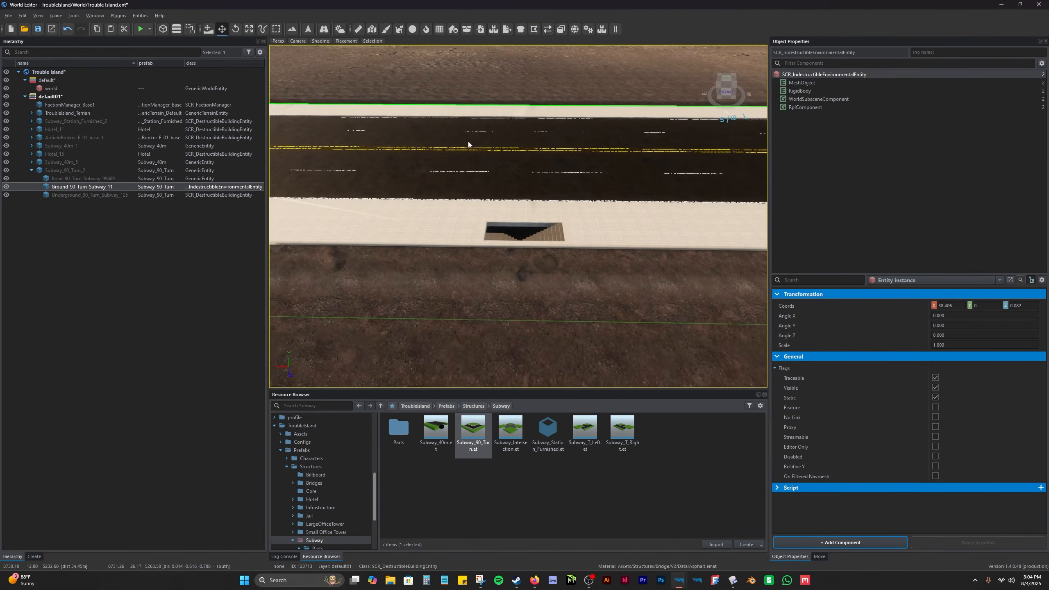
Select the Subway_Station_Furnished_2 entity beneath the road and briefly list the child entities it contains.
{"action": "left_click", "coordinate": [462, 164]}
{"action": "left_click", "coordinate": [32, 121]}
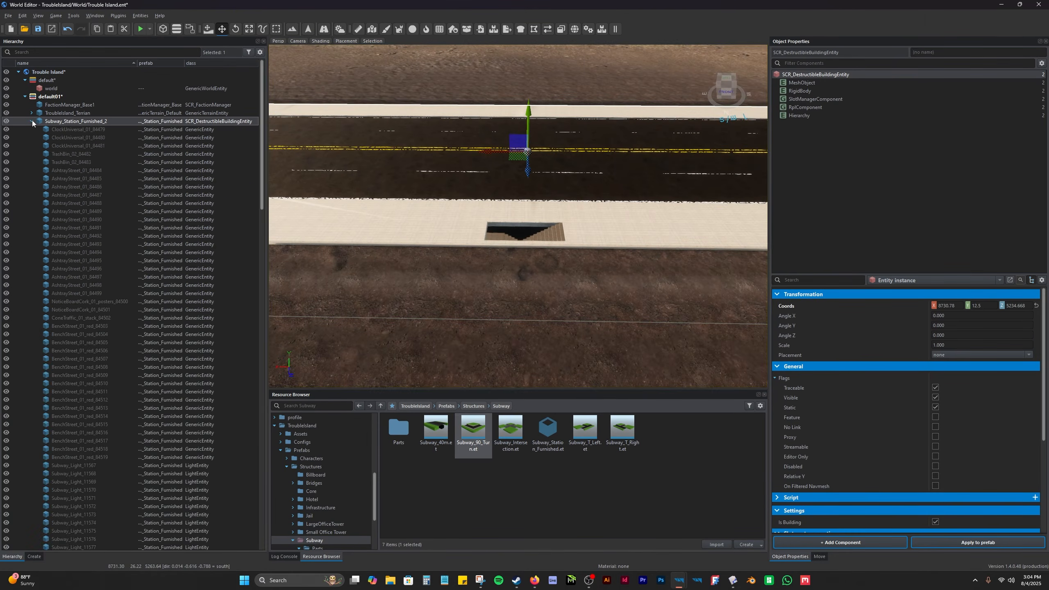
{"action": "left_click", "coordinate": [32, 121]}
Inspect the subway station's stairway opening in the sidewalk up close and start a play test of the world from there.
{"action": "right_click_drag", "start_coordinate": [598, 177], "coordinate": [496, 209]}
{"action": "key", "text": "d"}
{"action": "key", "text": "d"}
{"action": "key", "text": "z"}
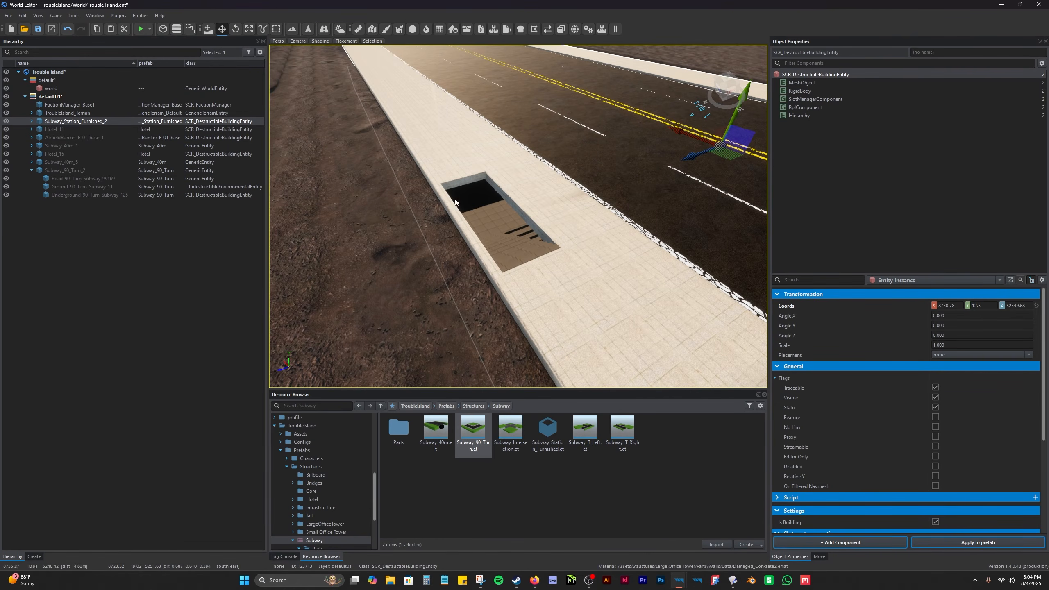
{"action": "right_click_drag", "start_coordinate": [555, 241], "coordinate": [473, 218]}
{"action": "key", "text": "w"}
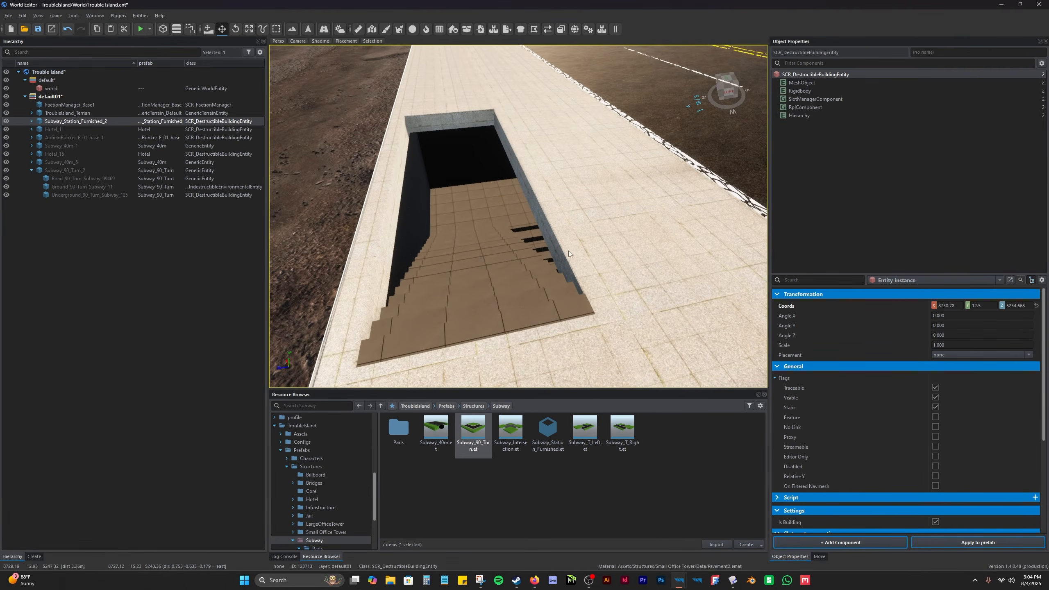
{"action": "left_click", "coordinate": [141, 30]}
{"action": "left_click", "coordinate": [564, 291]}
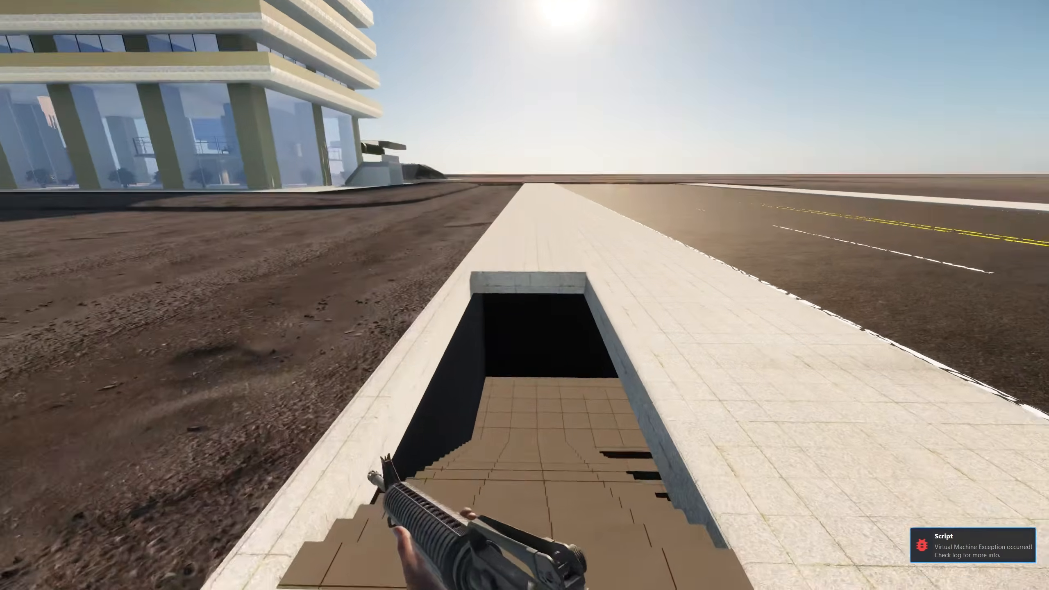
Walk the character down through the sidewalk opening and the stairs to the subway platform beside the train.
{"action": "key", "text": "w"}
{"action": "key", "text": "w"}
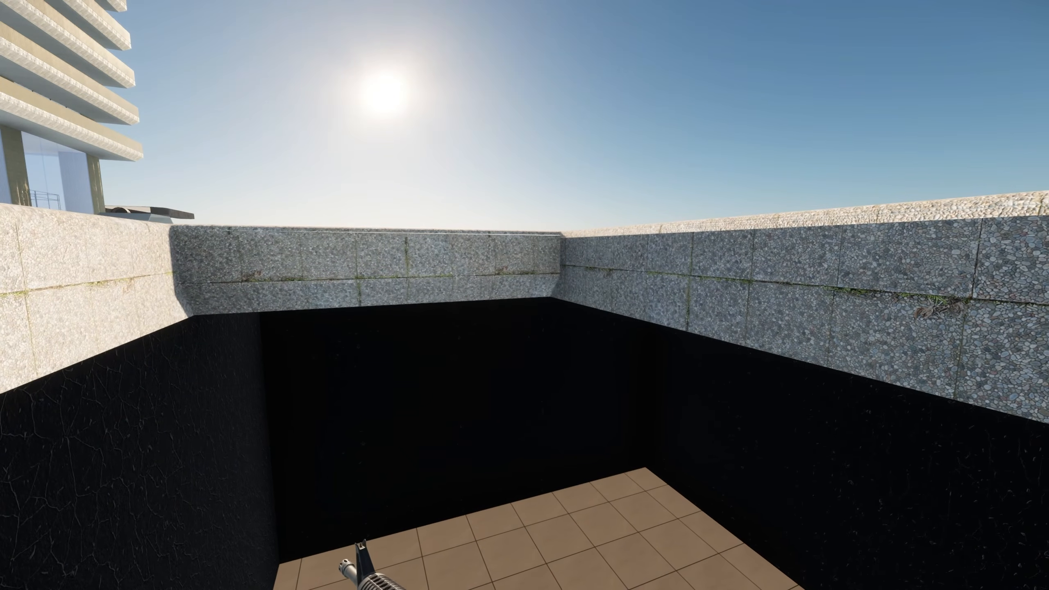
{"action": "key", "text": "w"}
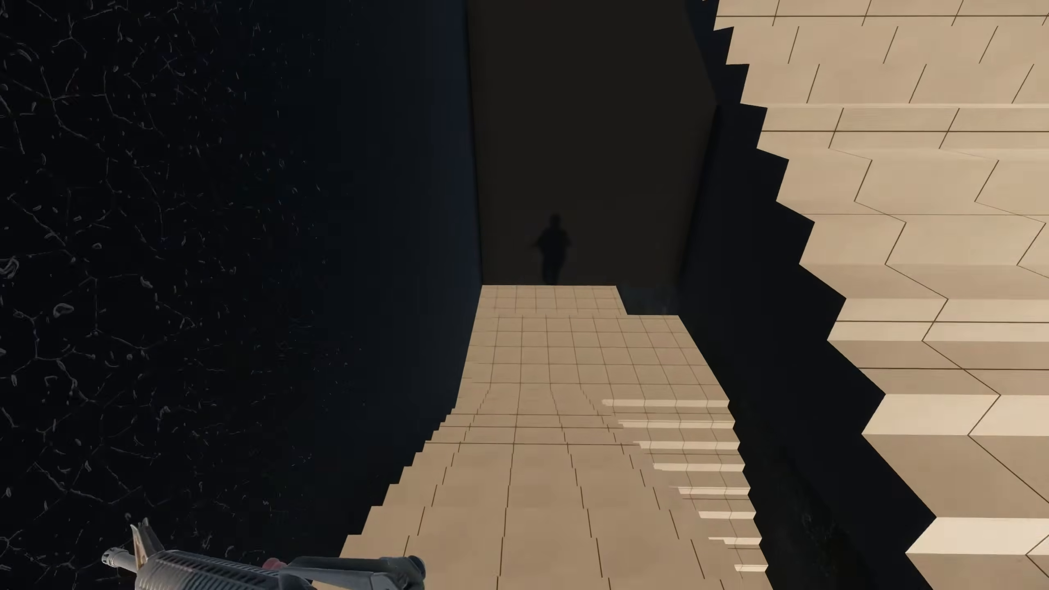
{"action": "key", "text": "w"}
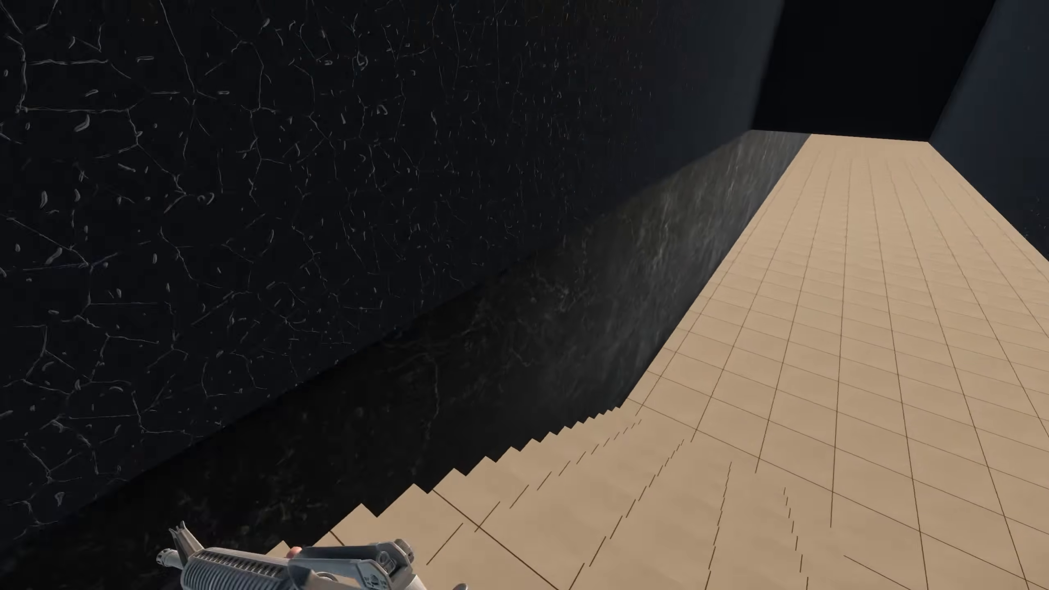
{"action": "key", "text": "w"}
{"action": "key", "text": "w"}
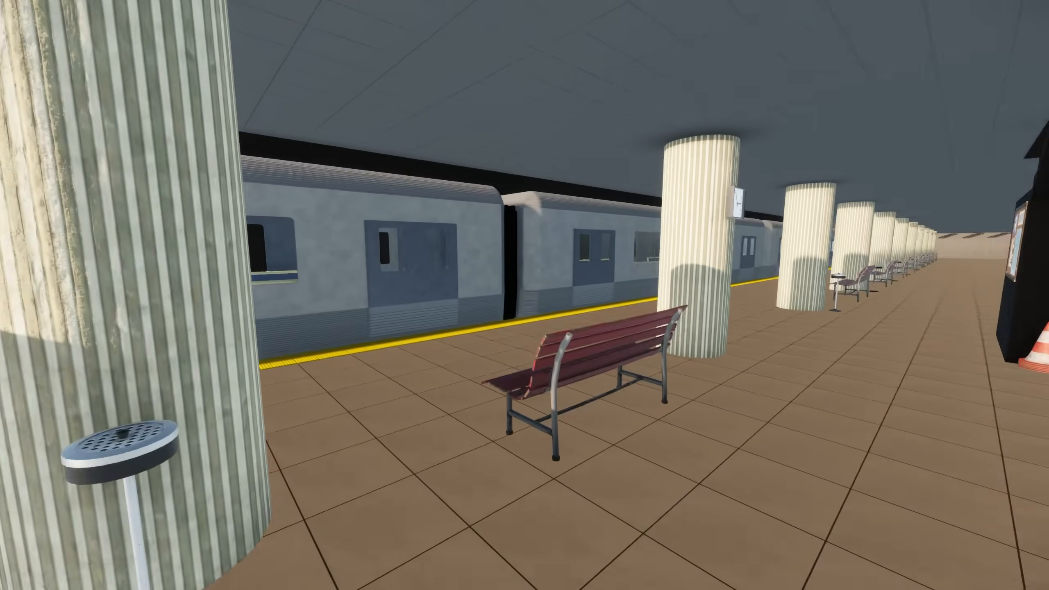
Walk from the platform back up the stairs to the sidewalk and look back at the stairway opening from street level.
{"action": "key", "text": "w"}
{"action": "key", "text": "w"}
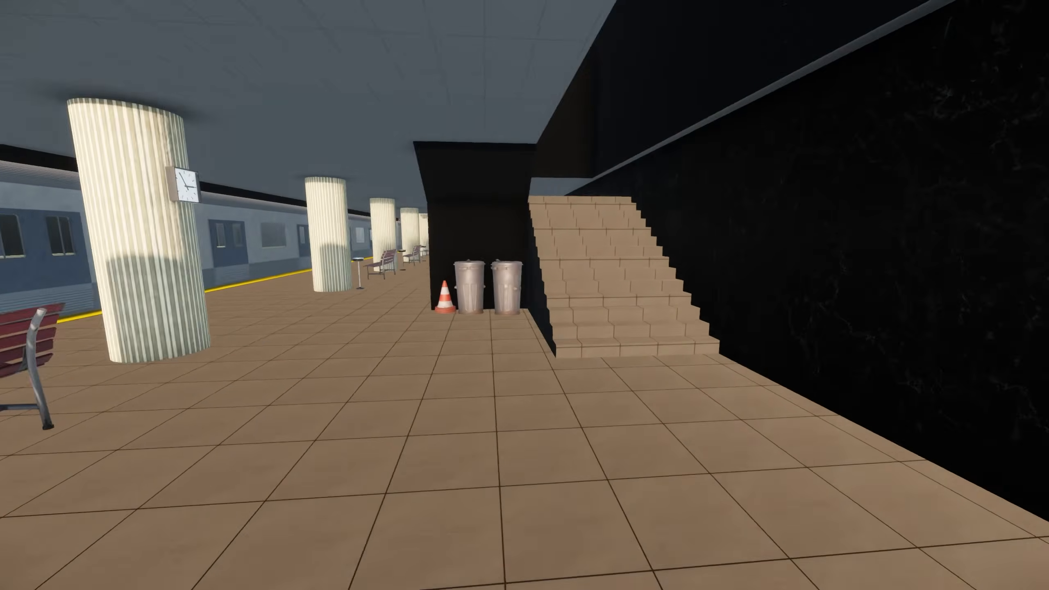
{"action": "key", "text": "w"}
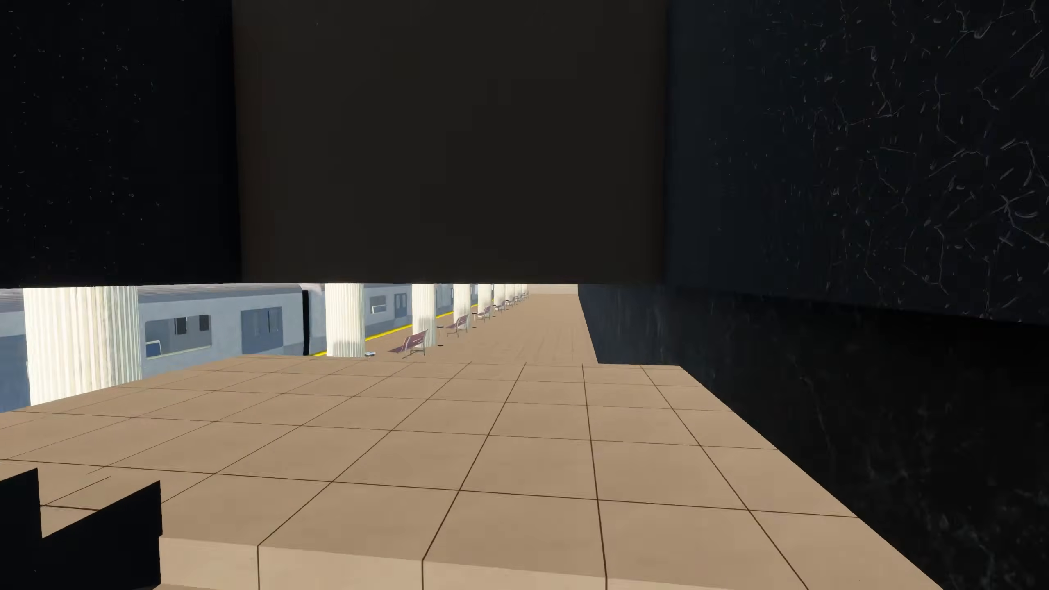
{"action": "key", "text": "w"}
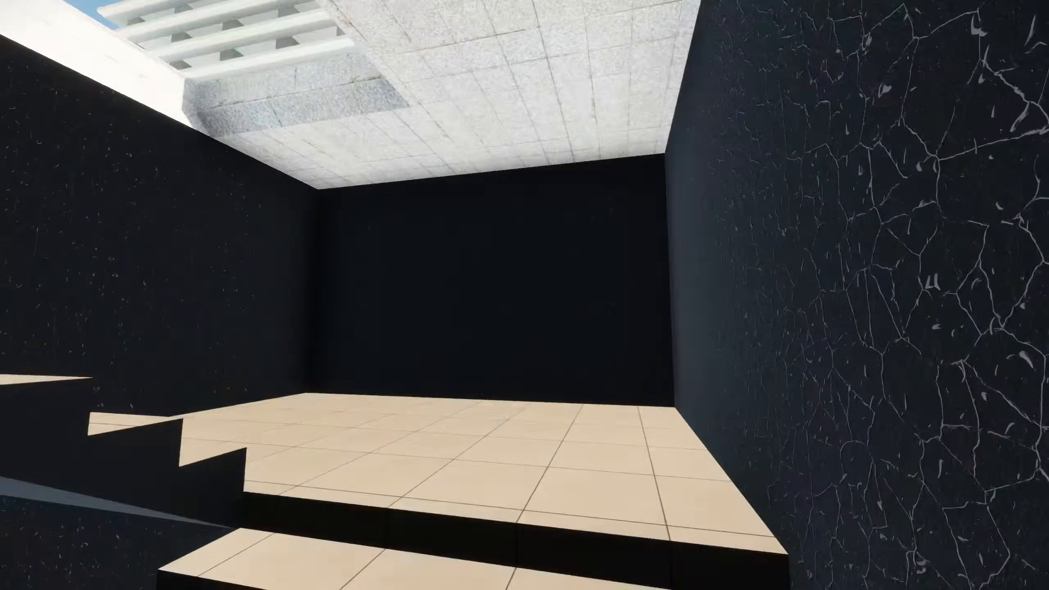
{"action": "key", "text": "w"}
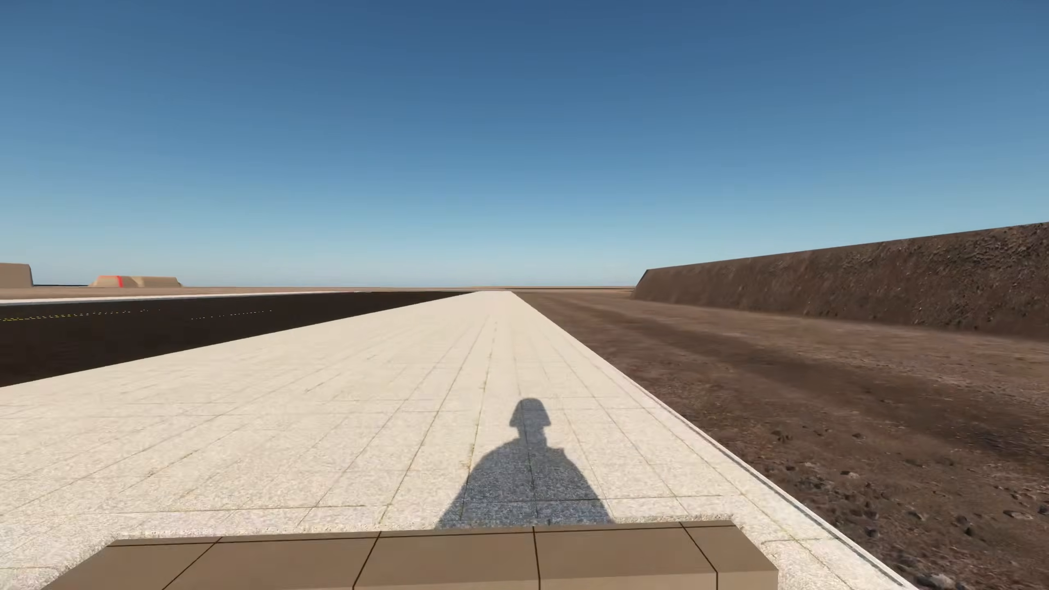
{"action": "key", "text": "a"}
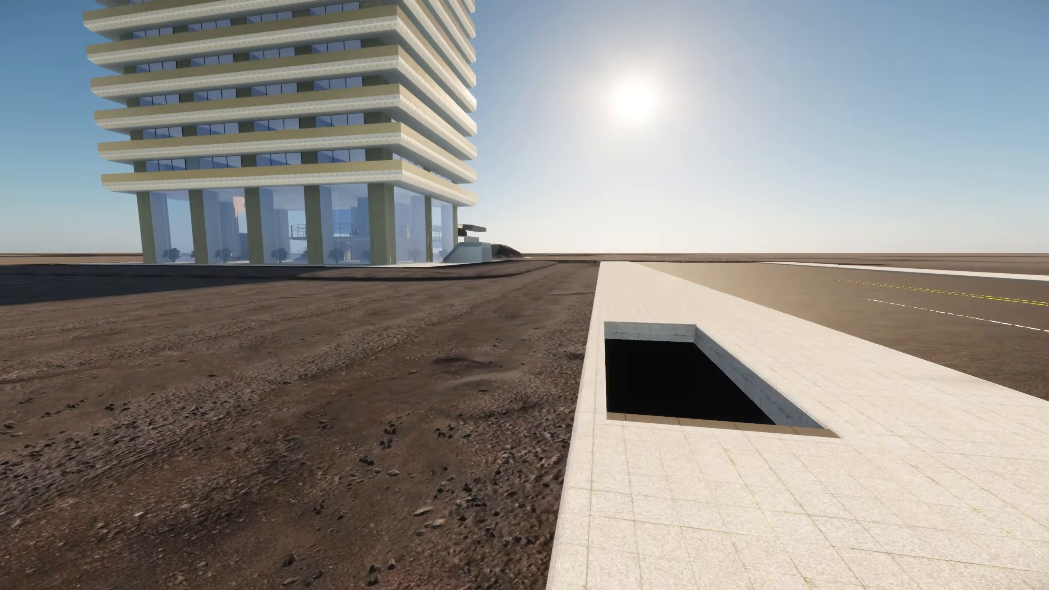